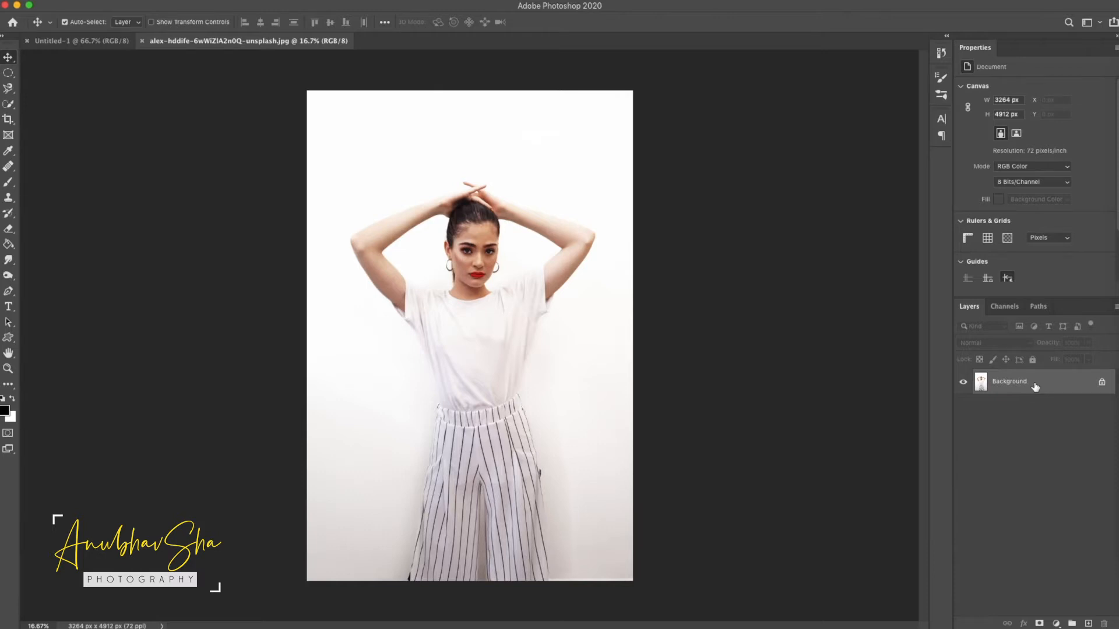
- Convert the background to an editable layer and duplicate it, naming the lower layer backup and the upper one Model
double_click(1035, 385)
left_click(666, 296)
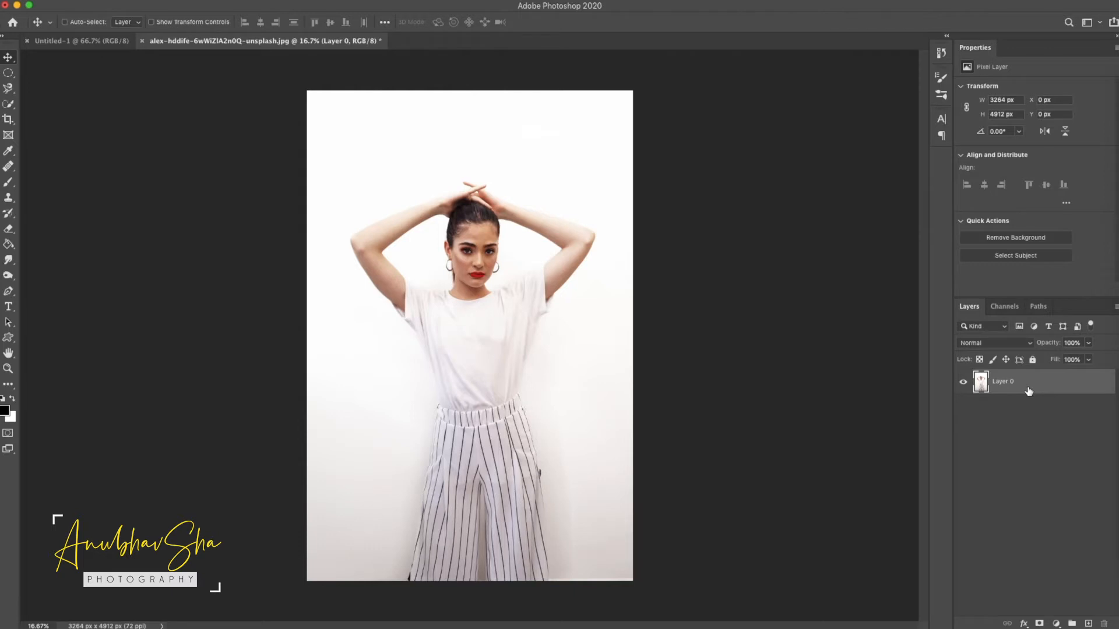
key("super+j")
double_click(1003, 406)
type("backup")
double_click(1017, 382)
type("Model")
key("Return")
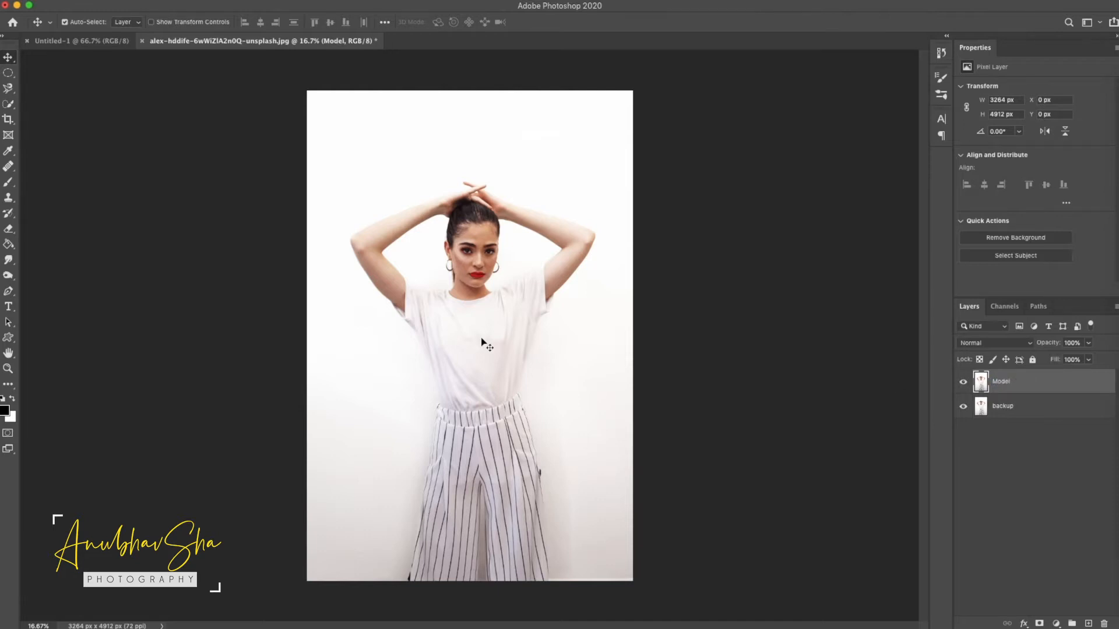
- Crop the photo to a landscape frame around the woman, from just above her raised hands to her waistband
key("c")
left_click_drag(466, 587, 463, 494)
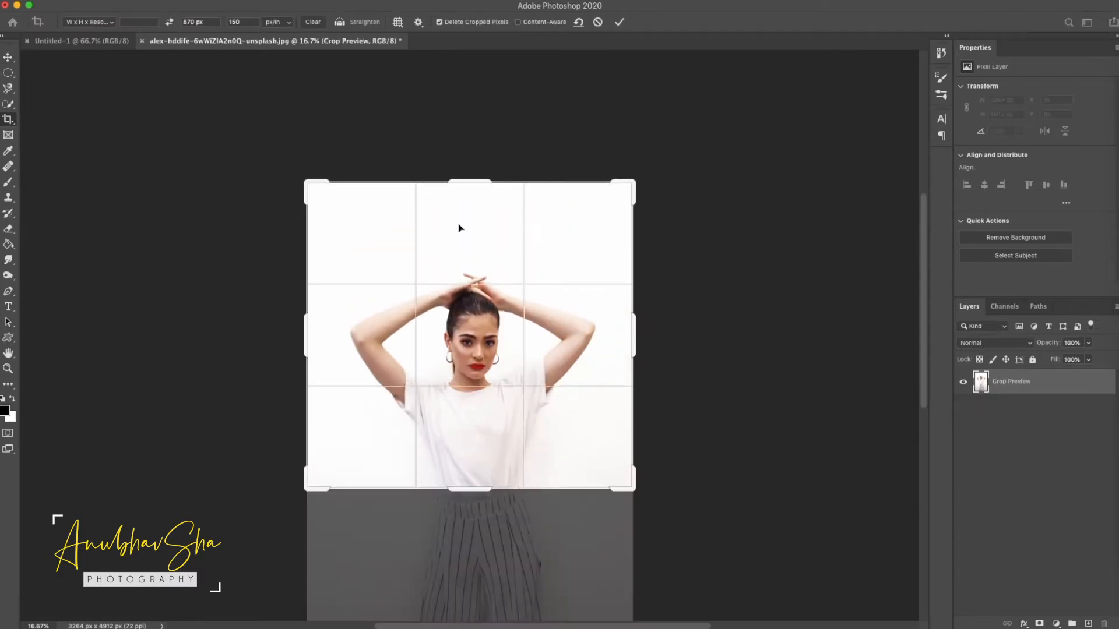
left_click_drag(469, 183, 469, 256)
left_click_drag(498, 353, 489, 343)
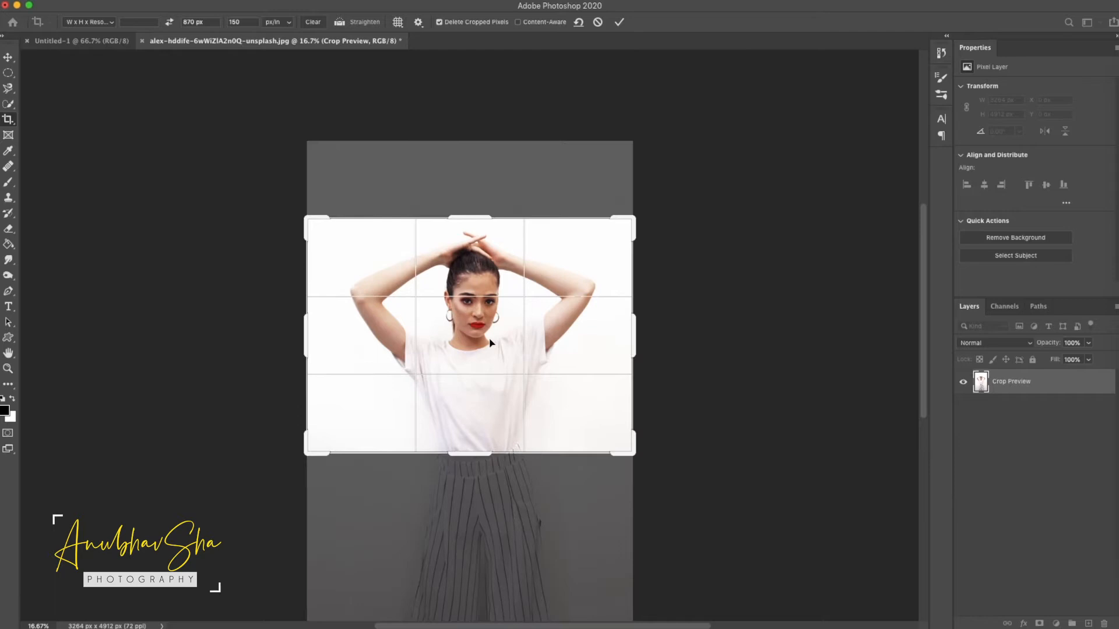
left_click_drag(468, 453, 469, 465)
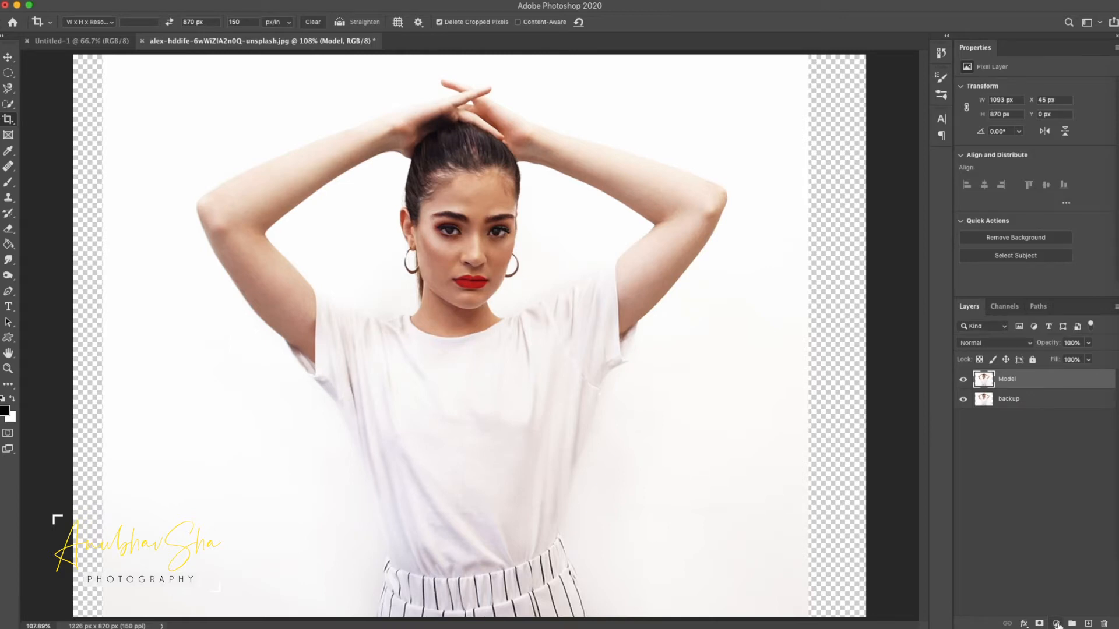
- Add an empty layer between the Model and backup layers
left_click(1088, 624)
left_click_drag(1004, 383, 1001, 402)
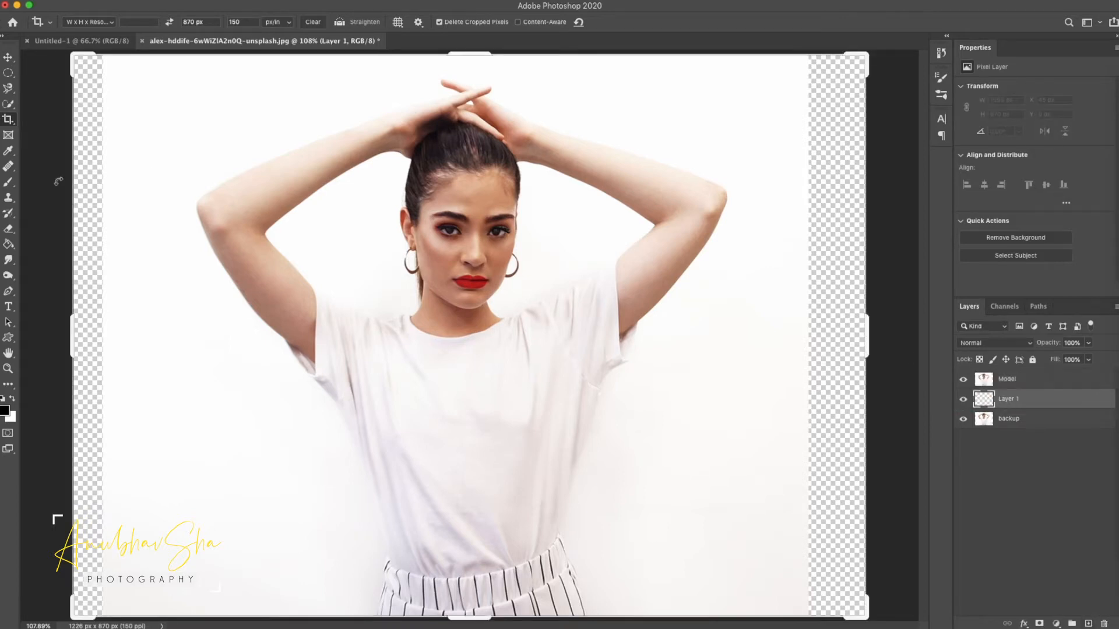
- Select a full-height strip about 67 px wide at the Model photo's right edge and stretch it to 300% width over the transparent gap
left_click_drag(8, 72, 57, 73)
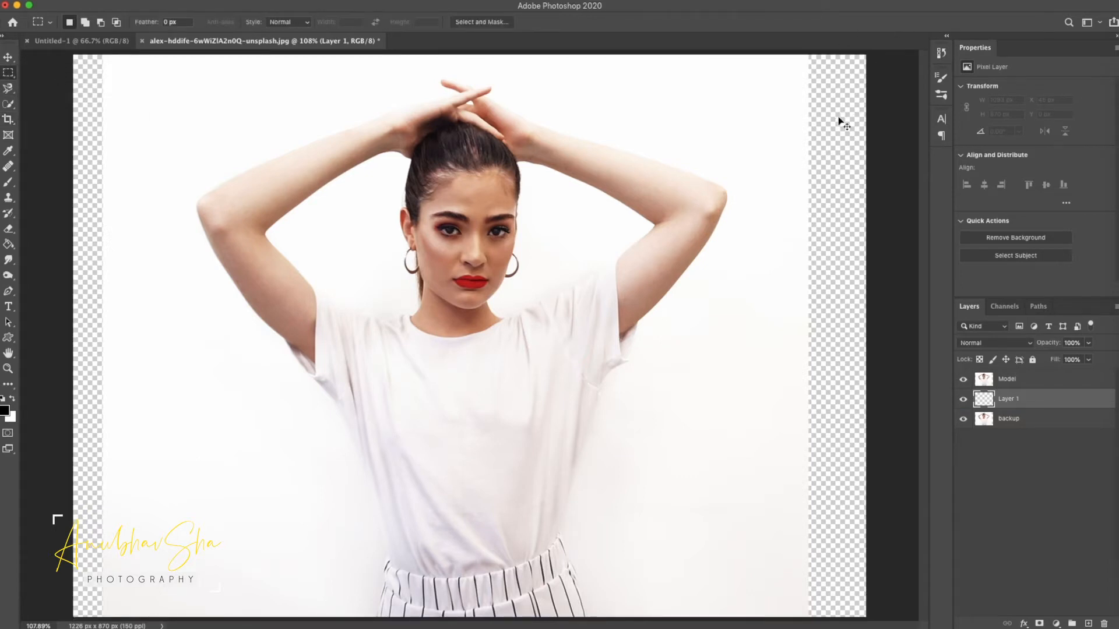
key("super+1")
left_click_drag(742, 62, 781, 597)
key("alt+bracketright")
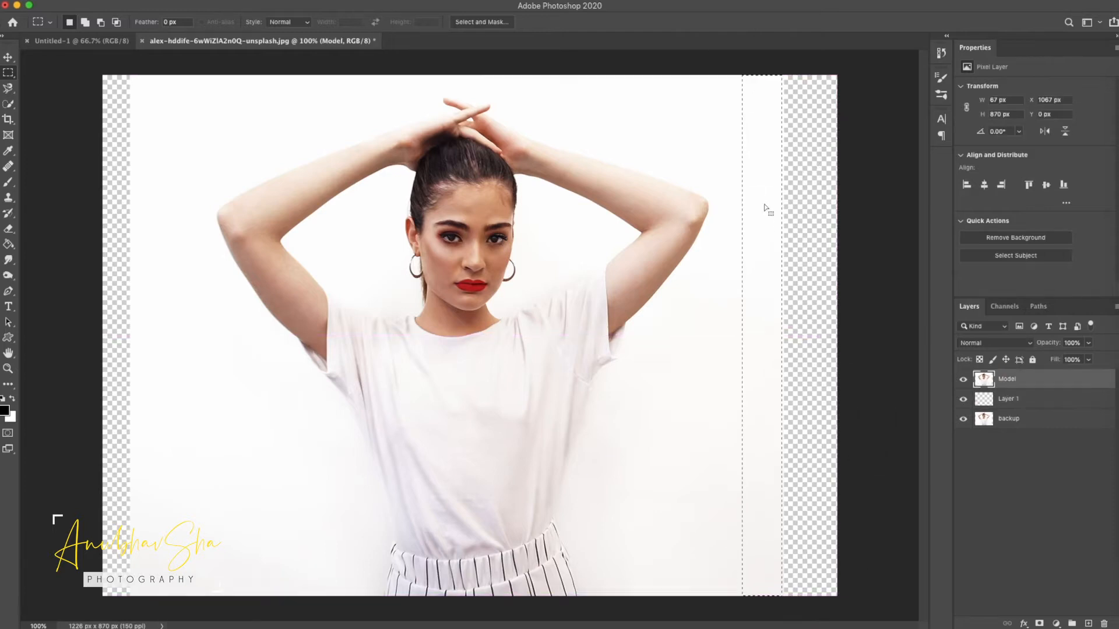
key("super+t")
left_click_drag(781, 336, 862, 335)
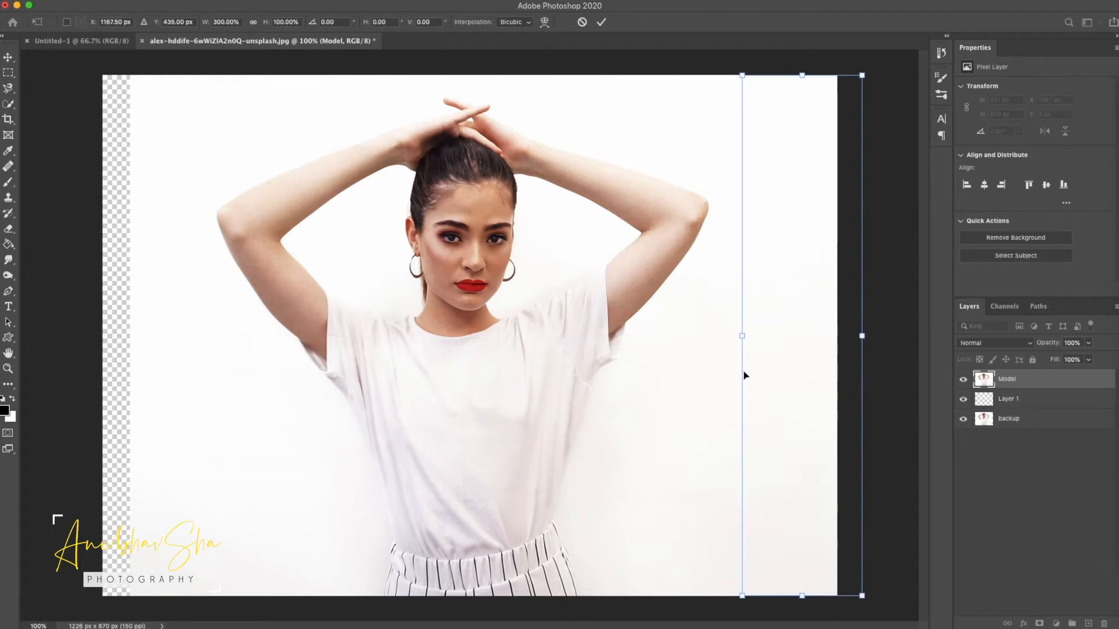
key("Return")
- Select a strip about 81 px wide at the Model photo's left edge, stretch it outward over the transparent gap, and deselect
key("m")
left_click_drag(179, 74, 131, 602)
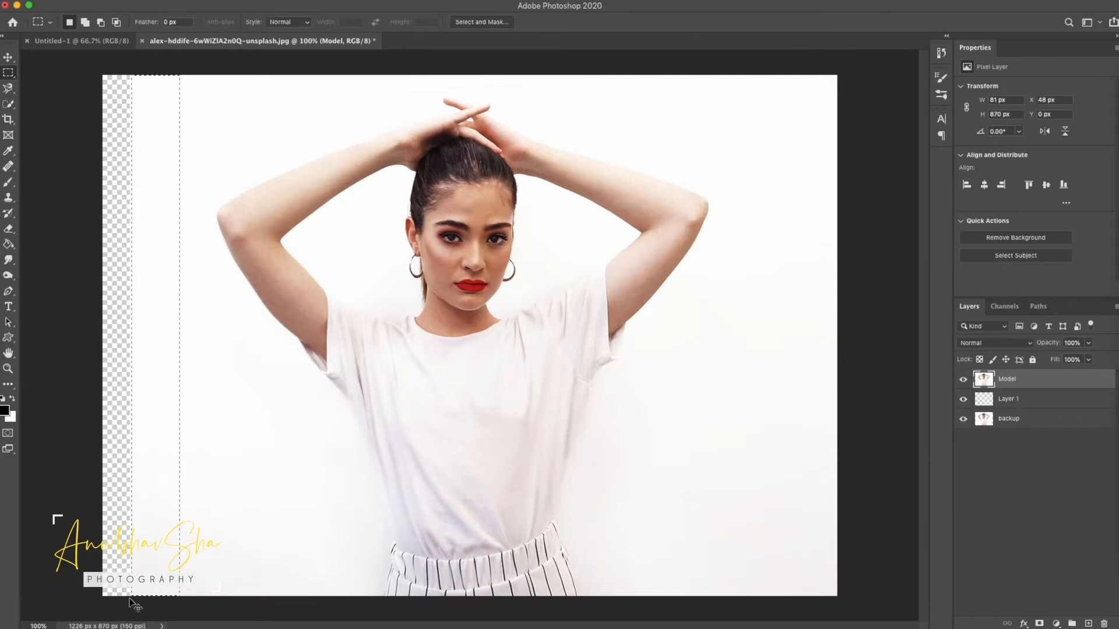
key("ctrl+t")
left_click_drag(132, 335, 76, 334)
key("Return")
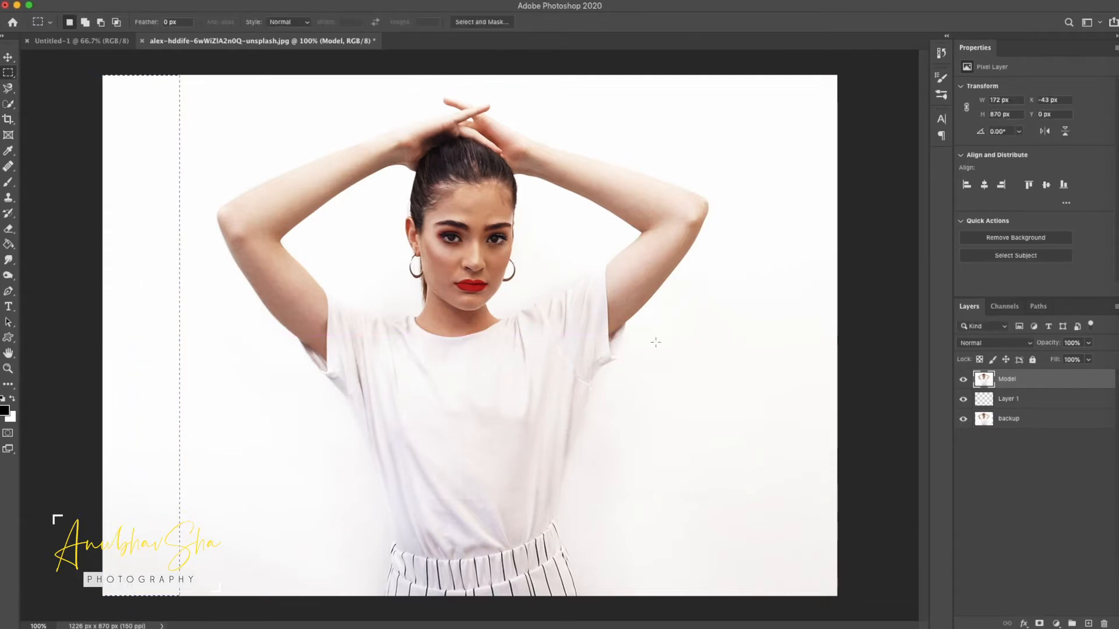
key("ctrl+d")
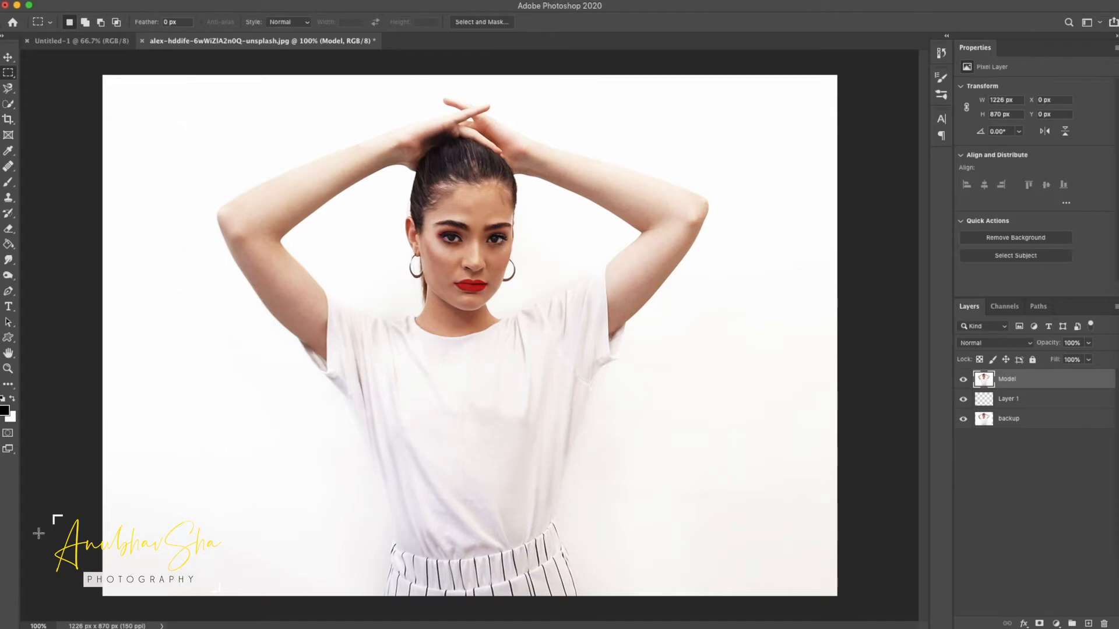
- Set the image resolution to 300 pixels/inch with resampling enabled
left_click(143, 1)
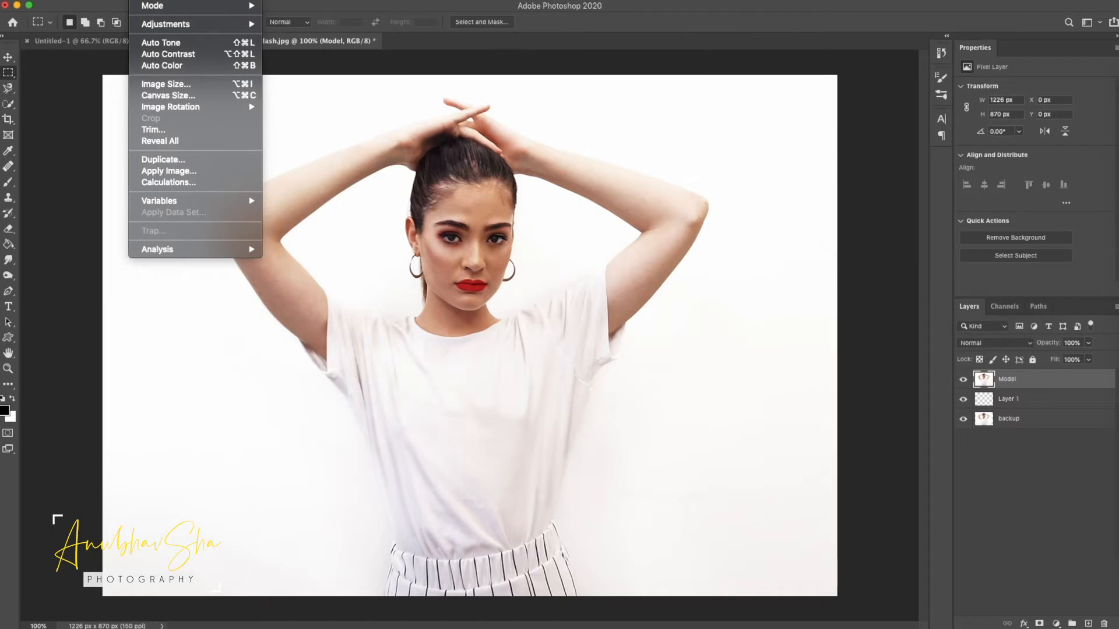
left_click(149, 85)
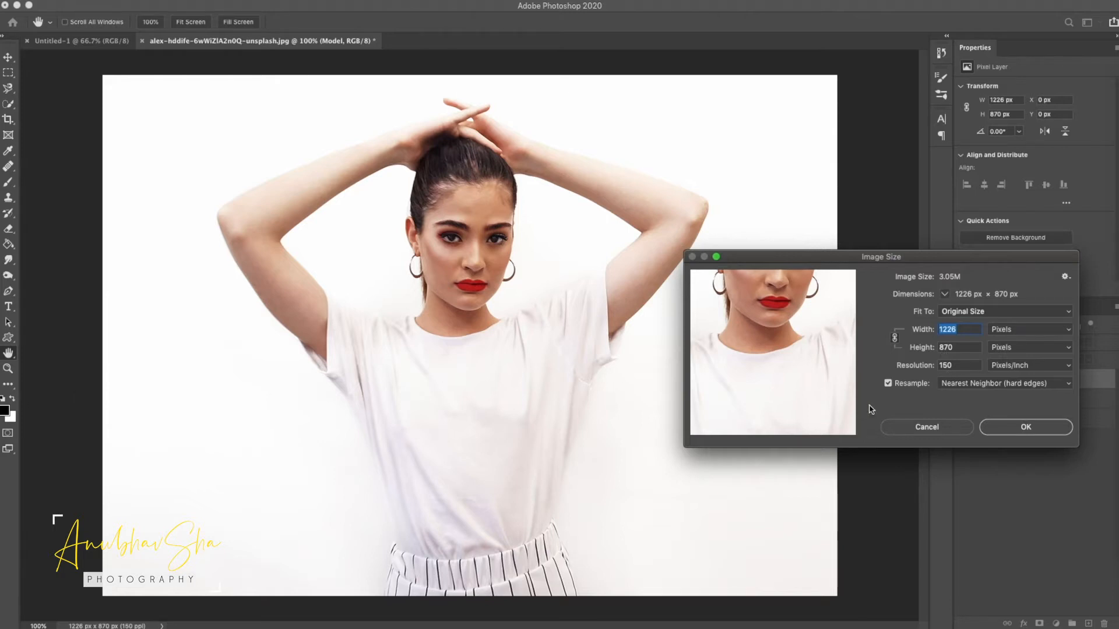
double_click(963, 366)
type("300")
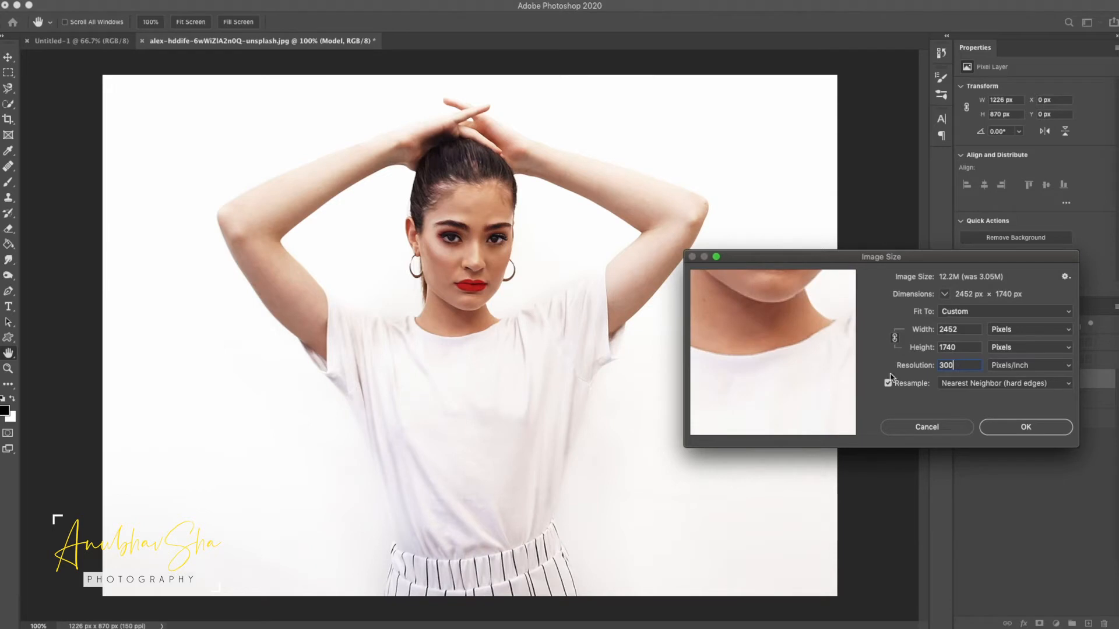
left_click(1011, 426)
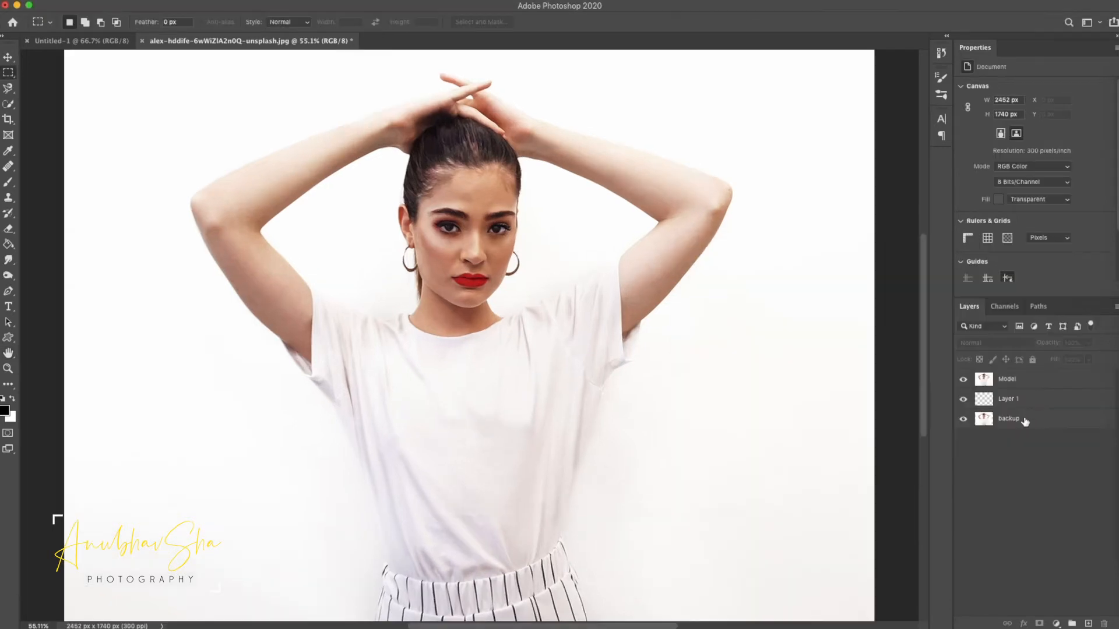
- Group the backup layer with the empty Layer 1 and hide the group
left_click(1025, 419)
left_click(1027, 401, "shift")
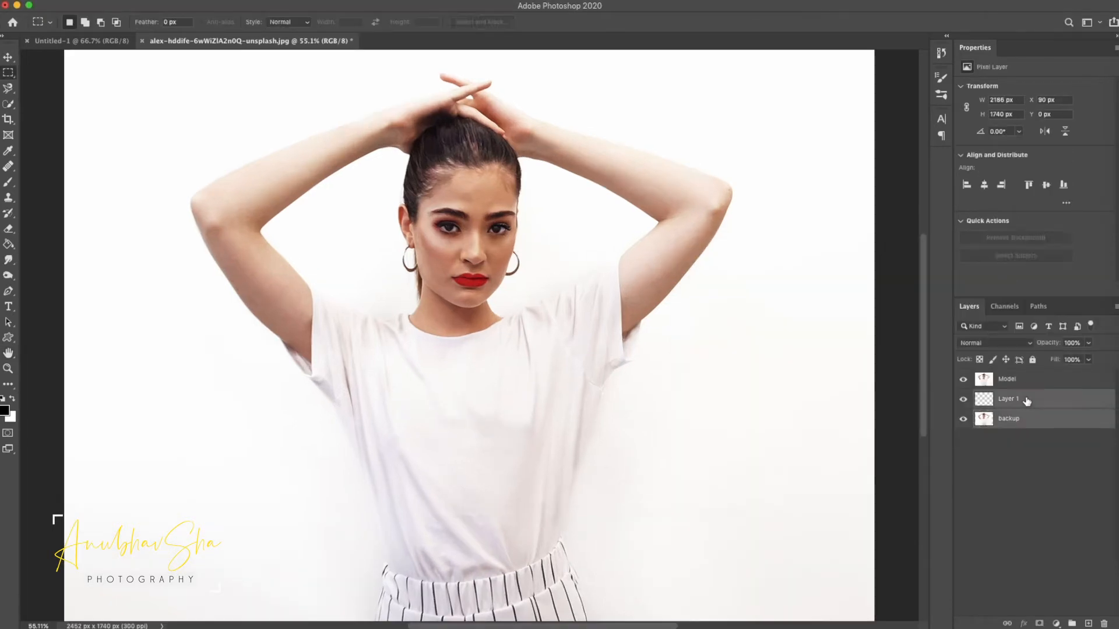
key("super+g")
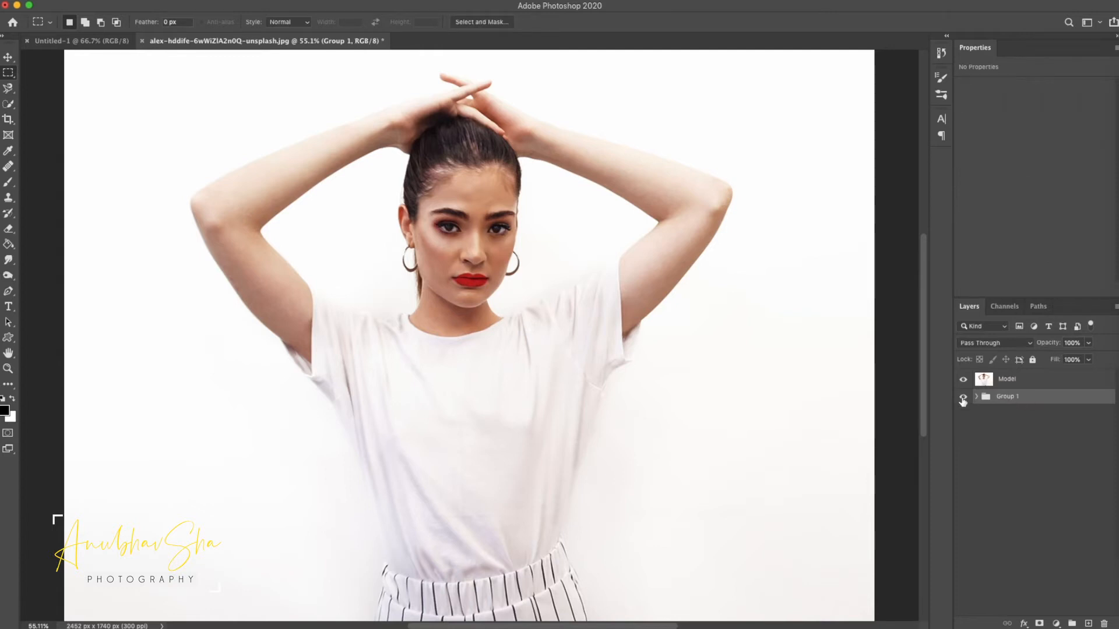
left_click(964, 399)
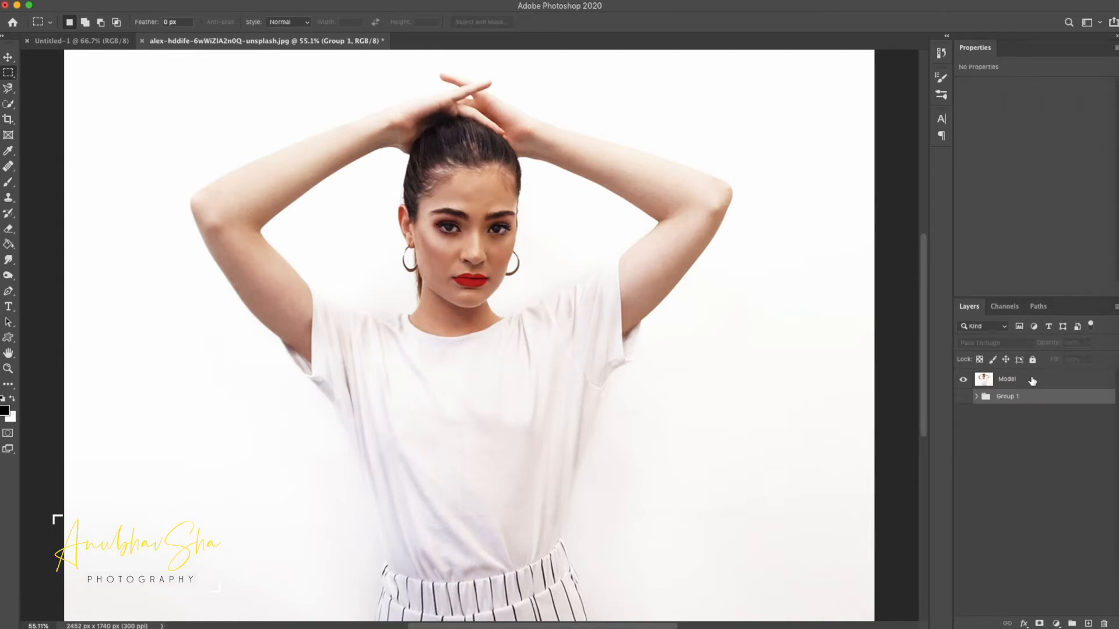
- Duplicate the Model layer three times
left_click(1033, 379)
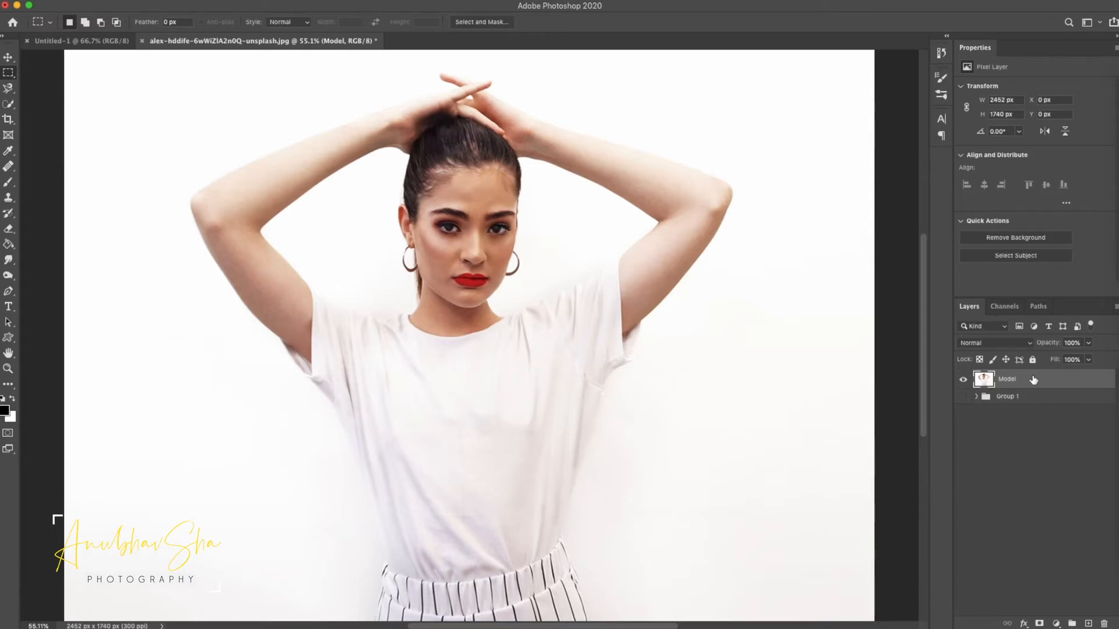
key("super+j")
key("super+j")
key("super+j")
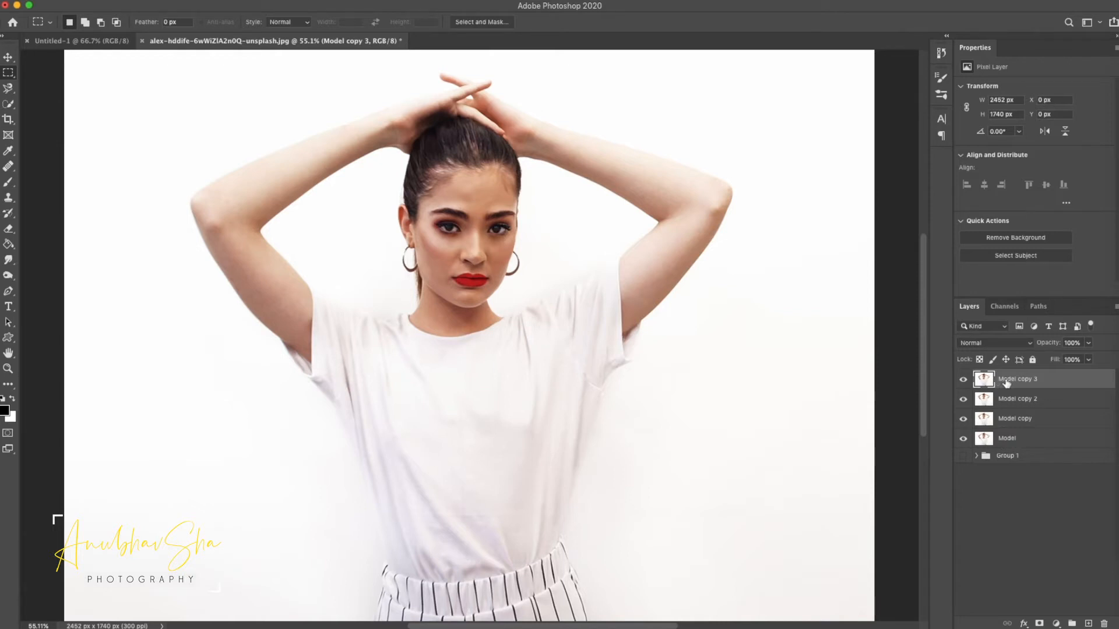
- Disable the R and B channels in the blending options of the Model copy 3 layer, keeping only G
right_click(1056, 379)
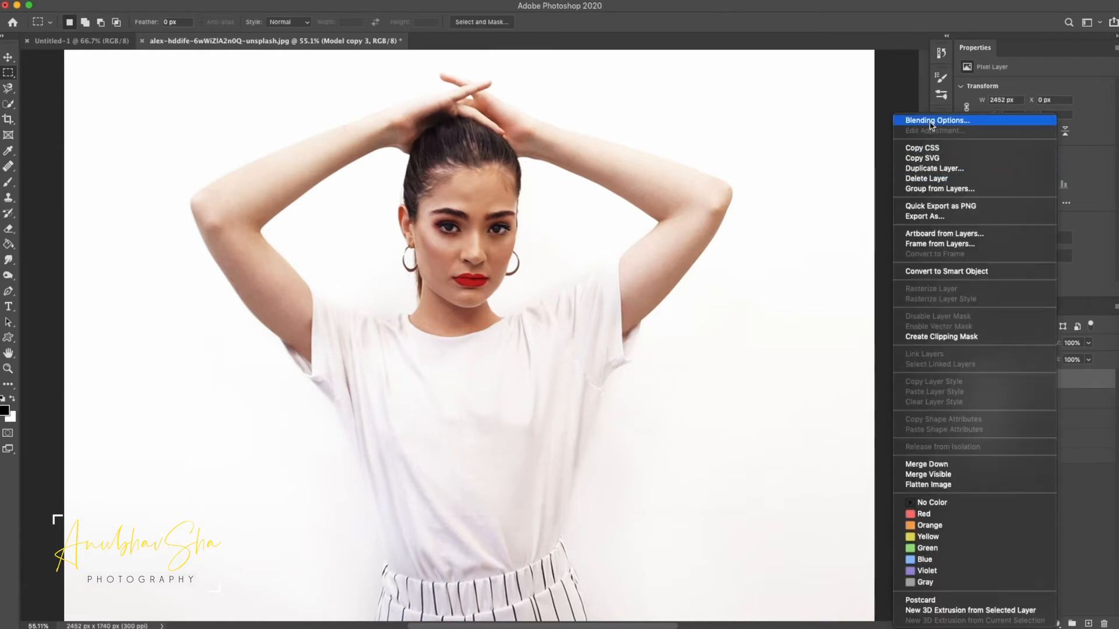
left_click(931, 121)
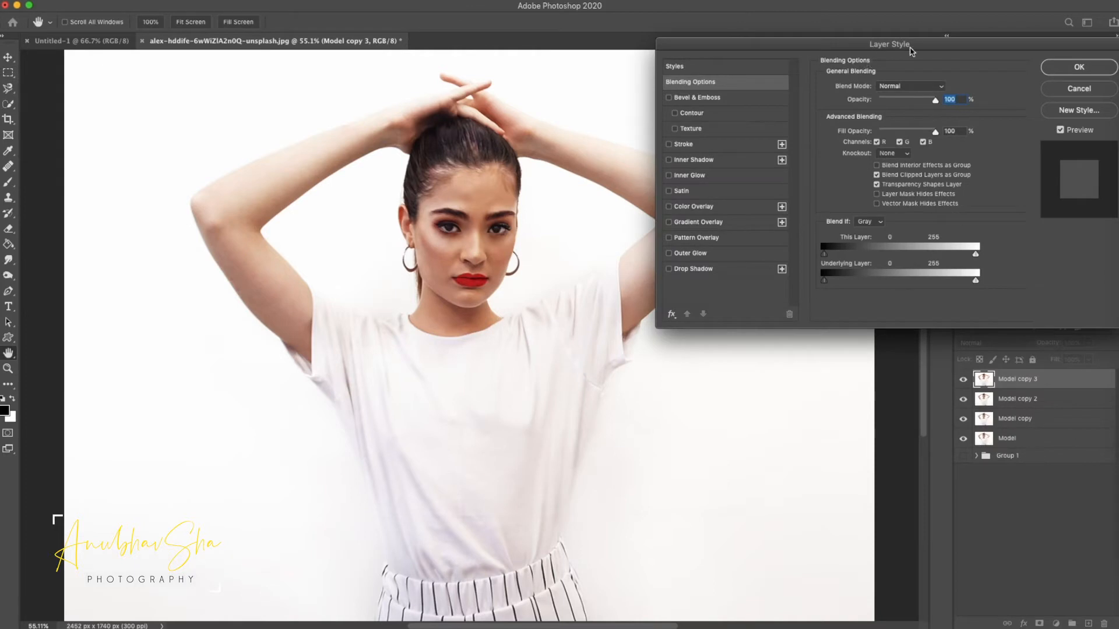
left_click(923, 143)
left_click(877, 143)
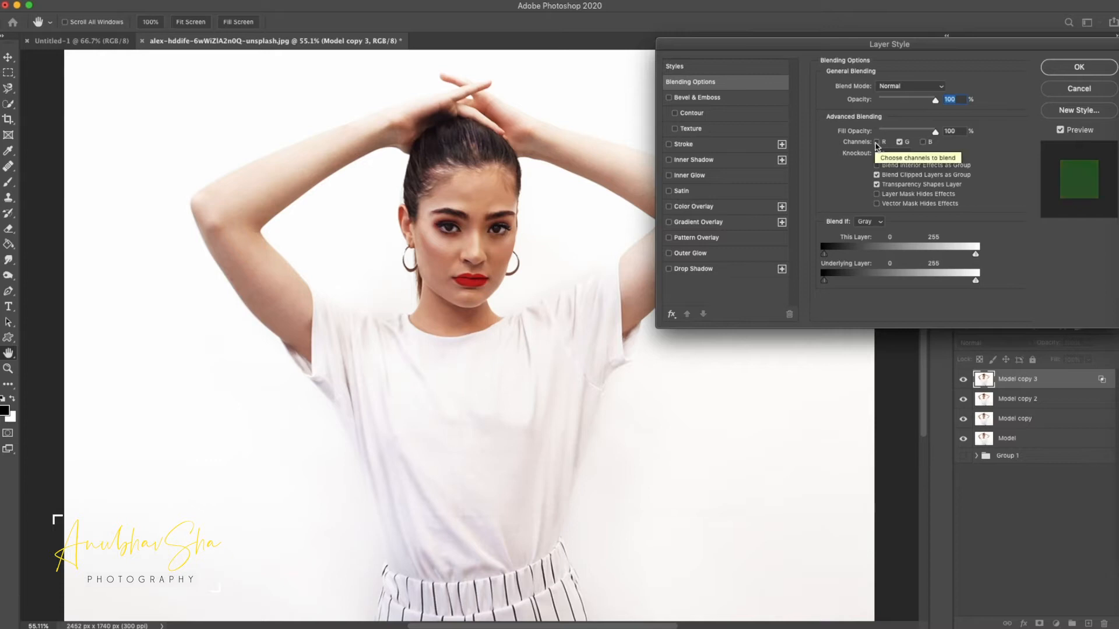
left_click(1078, 66)
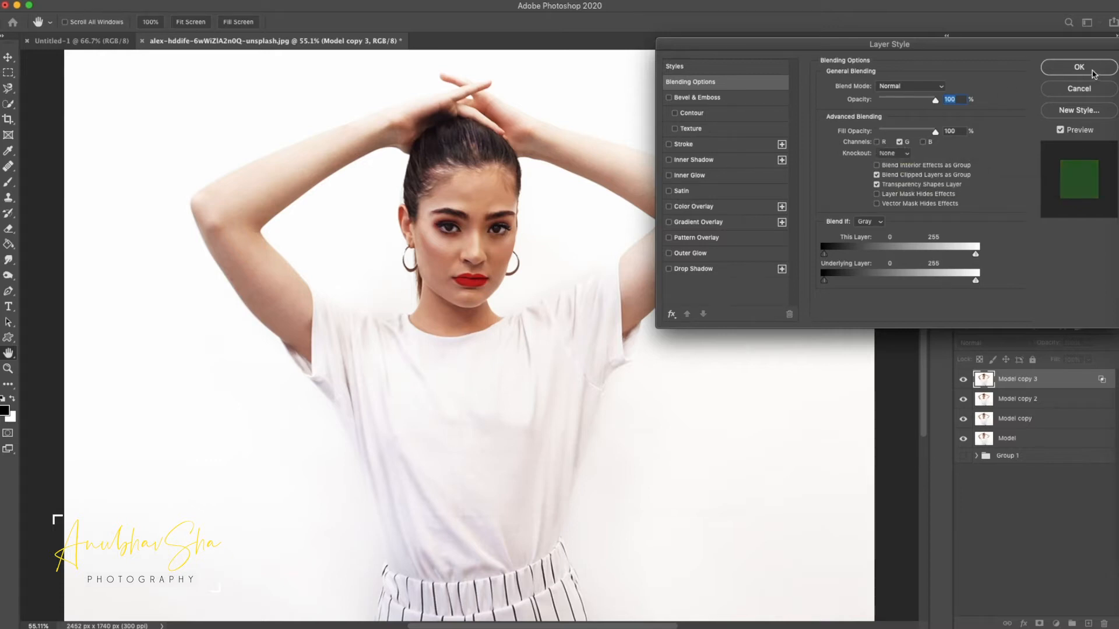
- Disable the G channel in the blending options of the Model copy 2 layer, keeping R and B
left_click(1021, 400)
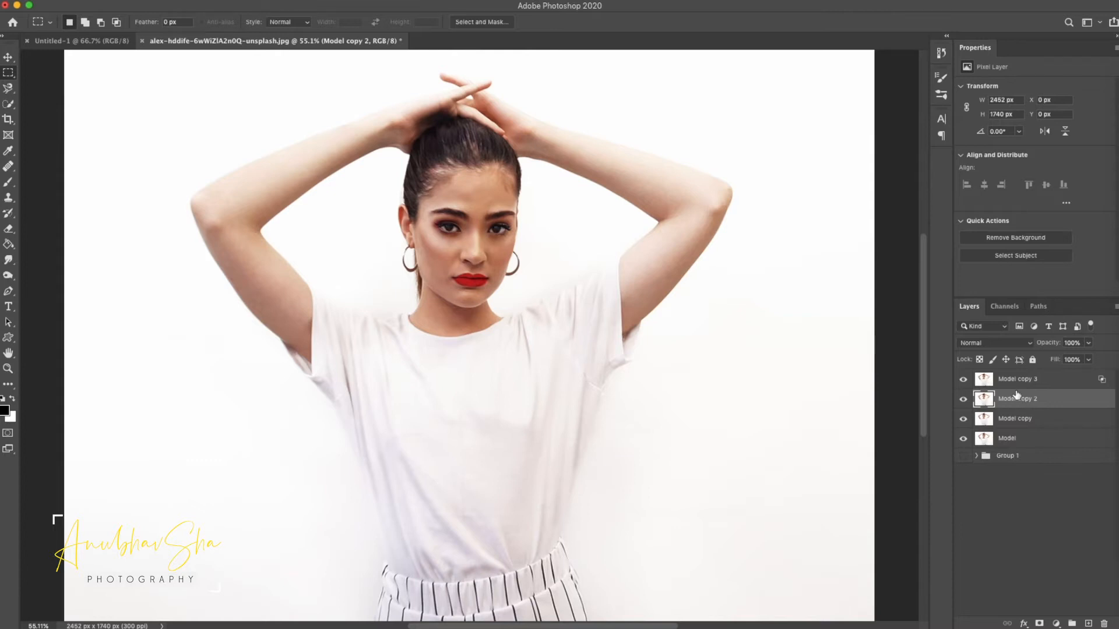
right_click(1083, 399)
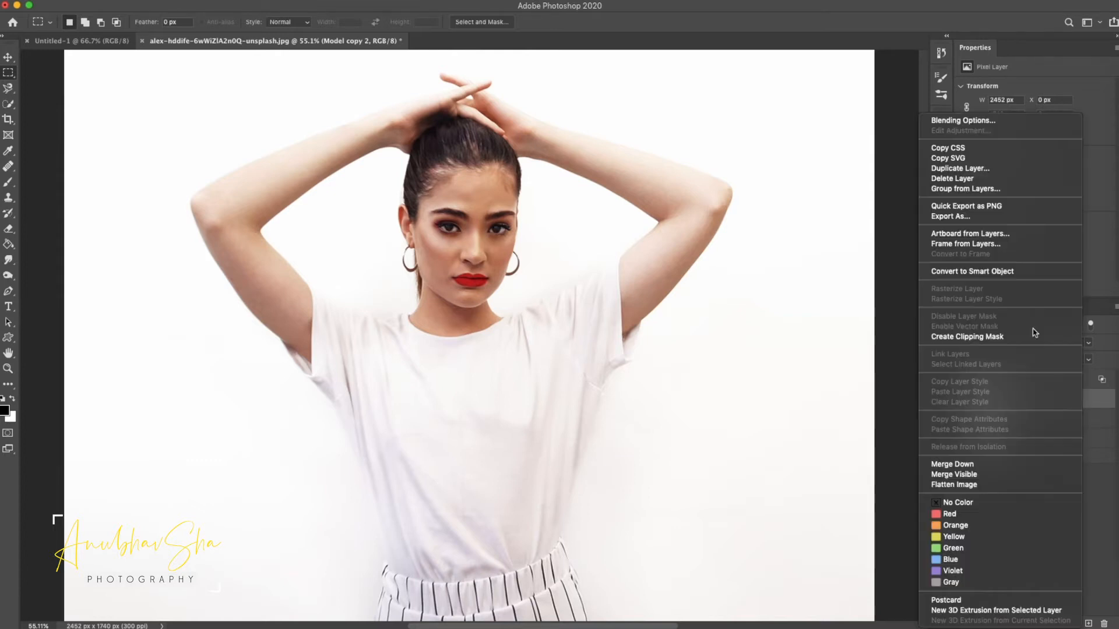
left_click(965, 120)
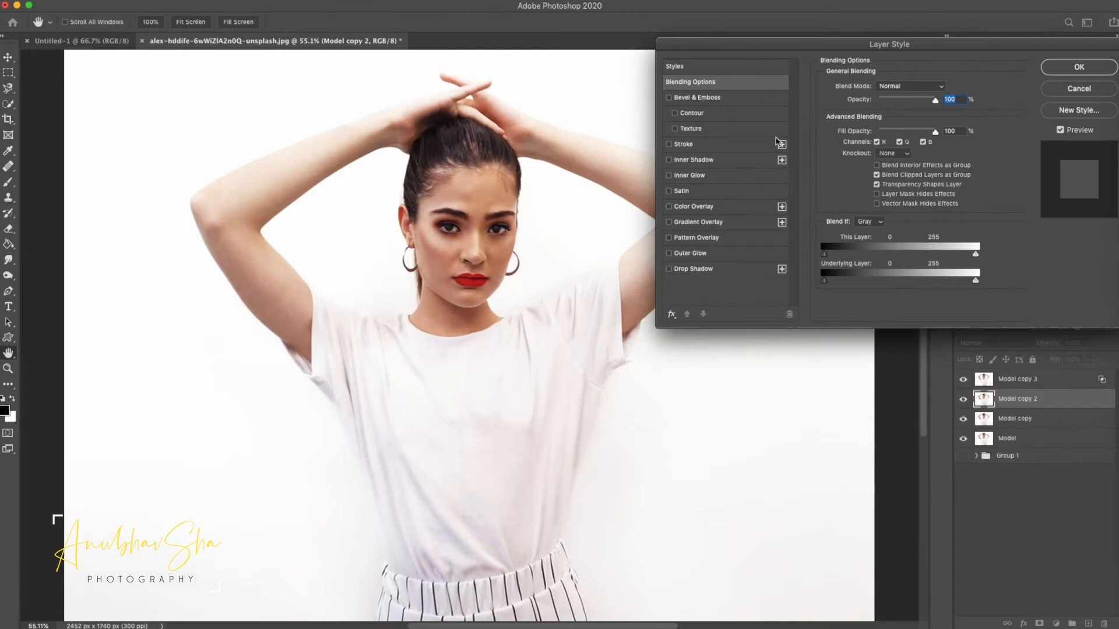
left_click(899, 143)
left_click(900, 142)
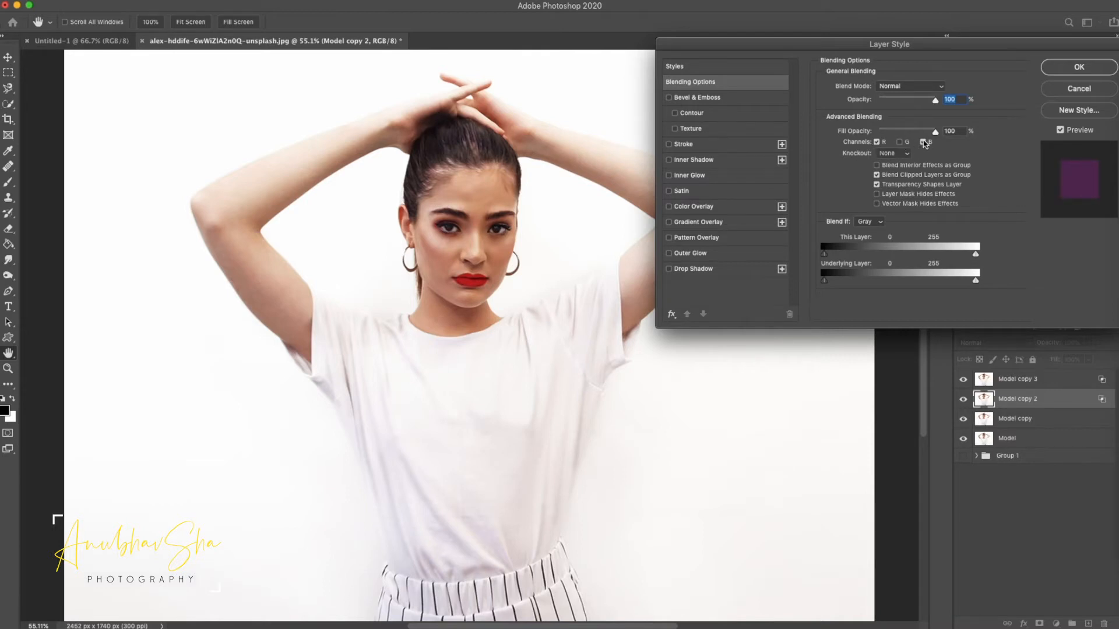
left_click(1078, 67)
- Nudge the Model copy 3 layer about 8 px to the right to offset its green channel
left_click(1040, 385)
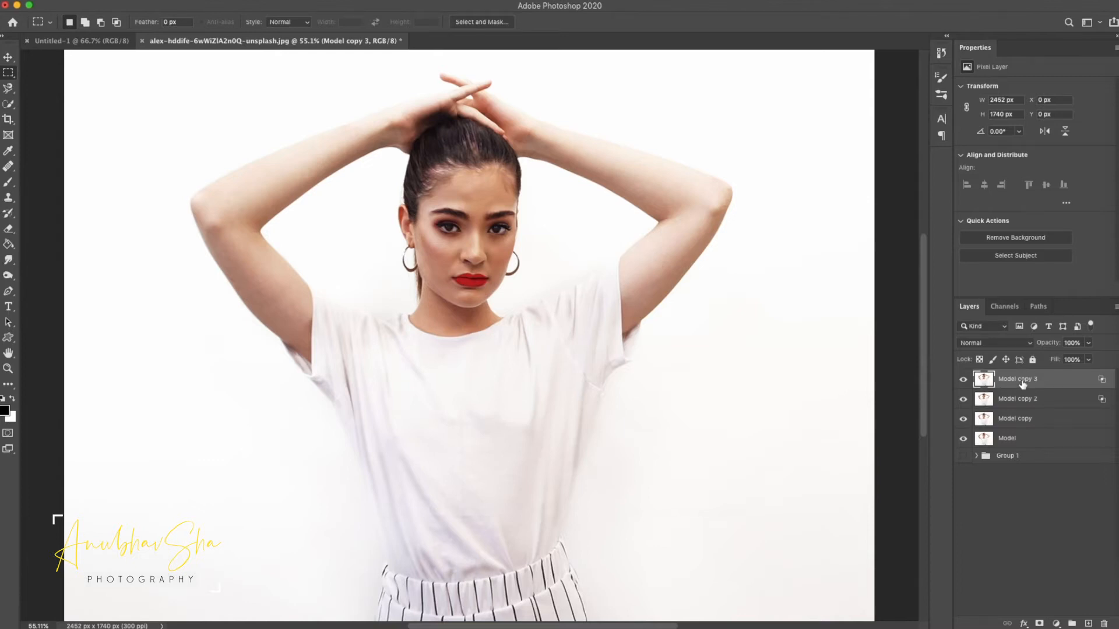
left_click(8, 61)
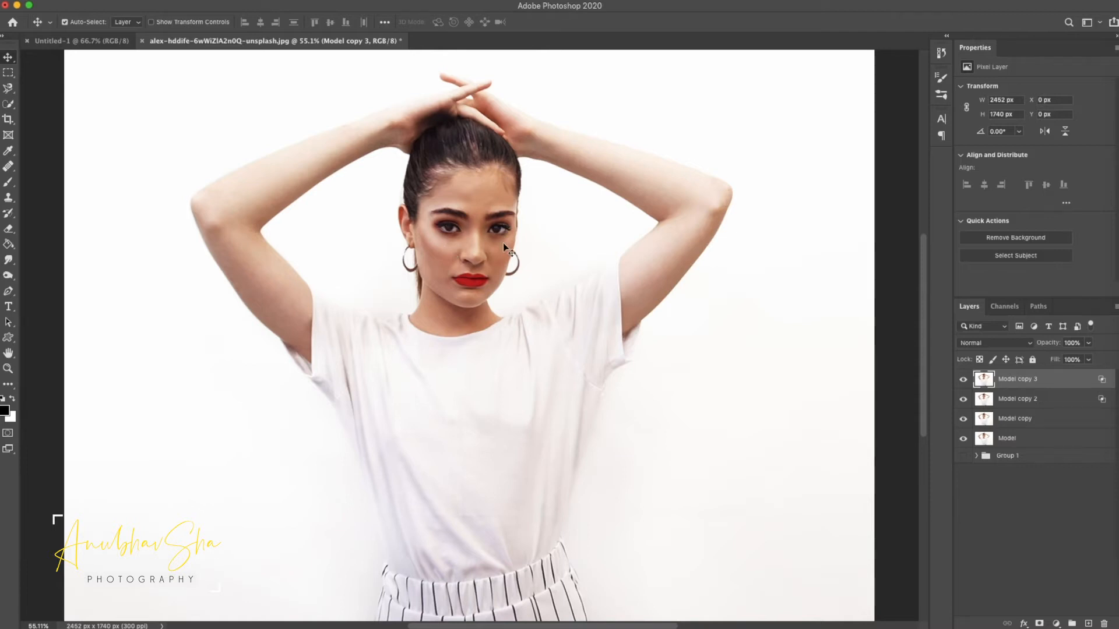
key("Right")
key("Right")
key("Right")
key("Right")
key("Right")
key("Right")
key("Right")
key("Right")
key("Right")
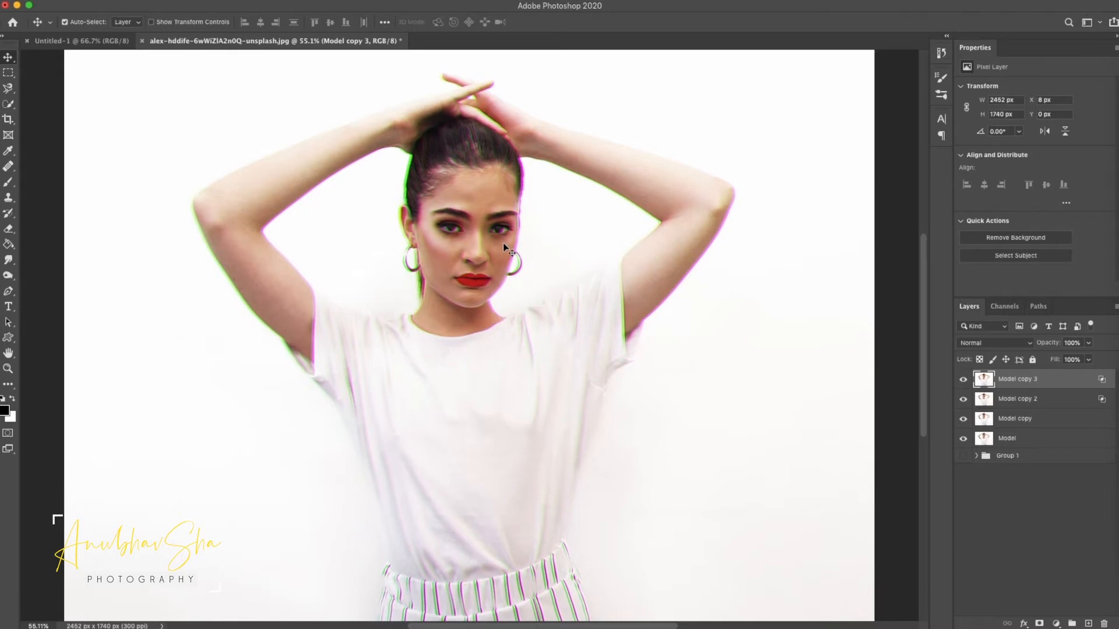
- Nudge the Model copy 2 layer 20 px to the left to offset its red and blue channels
left_click(1044, 401)
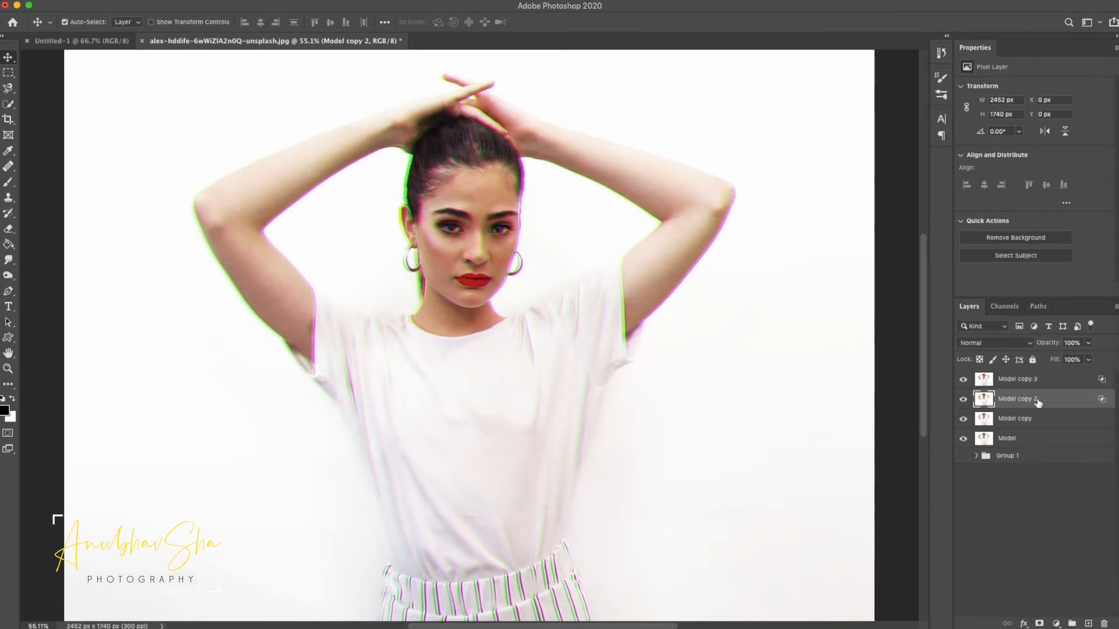
key("Left")
key("Left")
key("Left")
key("Left")
key("Left")
key("Left")
key("Left")
key("Left")
key("Left")
key("Left")
key("Left")
key("Left")
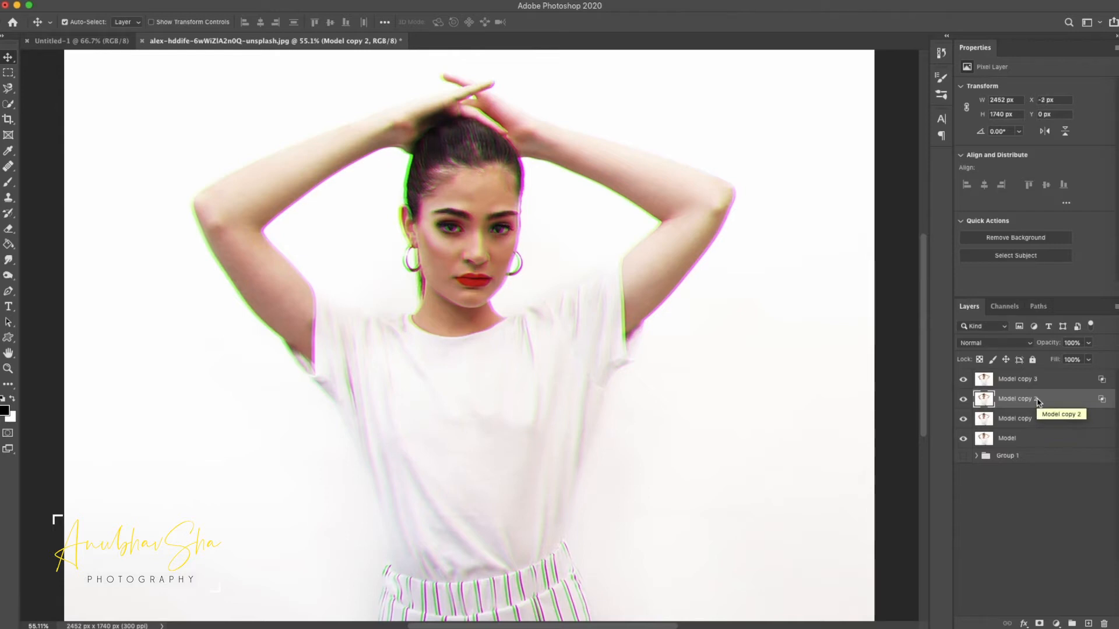
key("Left")
key("Left")
key("Left")
key("Left")
key("Left")
key("Left")
key("Left")
key("Left")
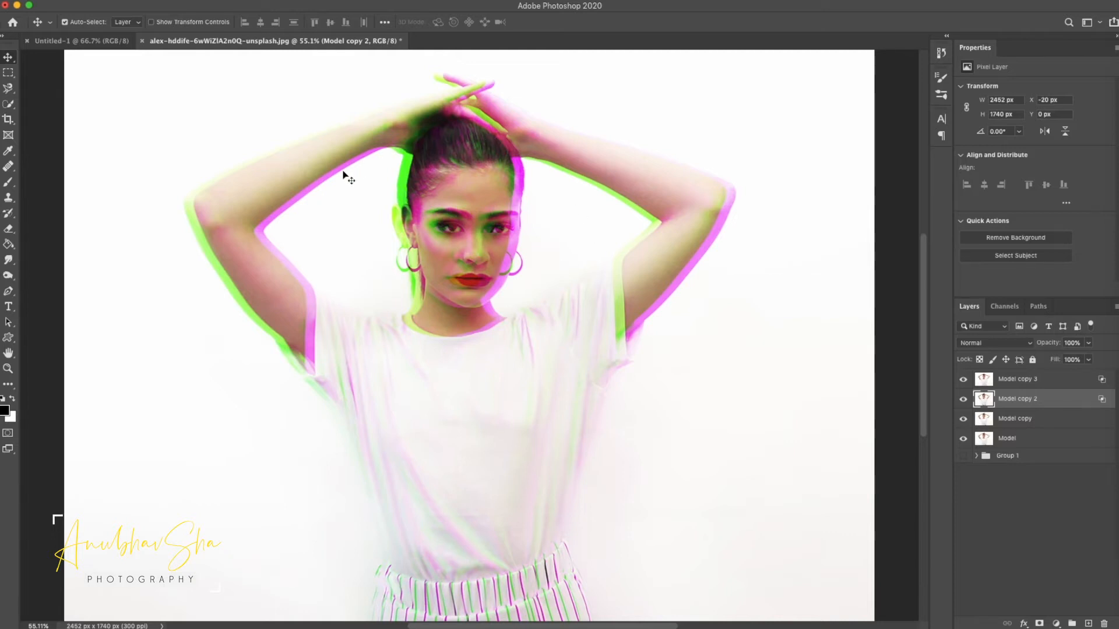
- Merge the Model copy, Model copy 2 and Model copy 3 layers into one and compare the result with the Model layer
left_click(1060, 417)
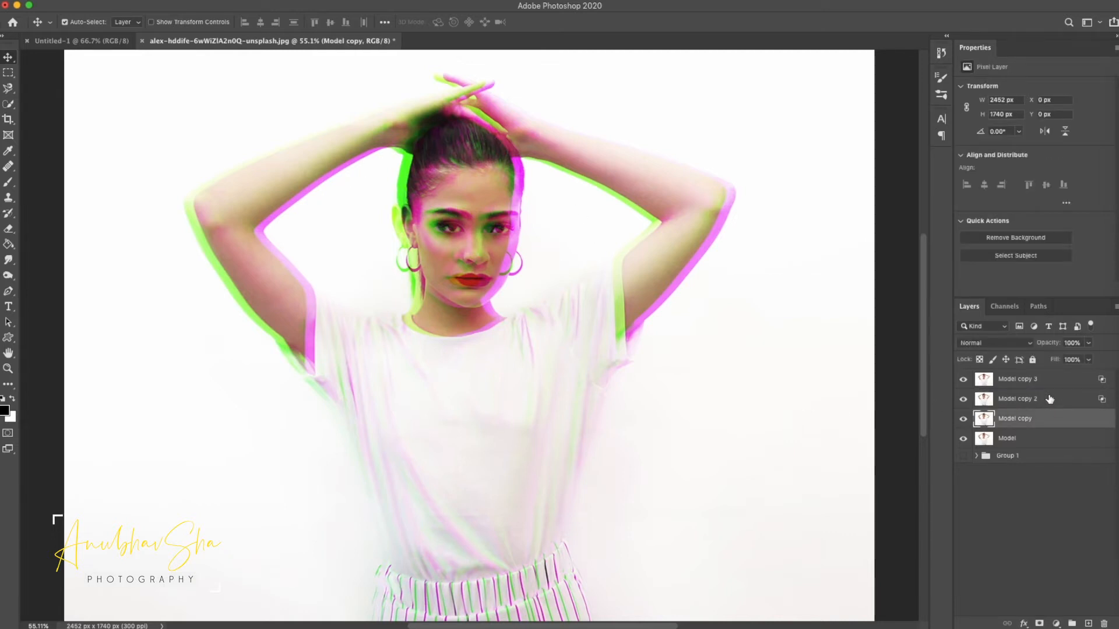
left_click(1043, 381, "shift")
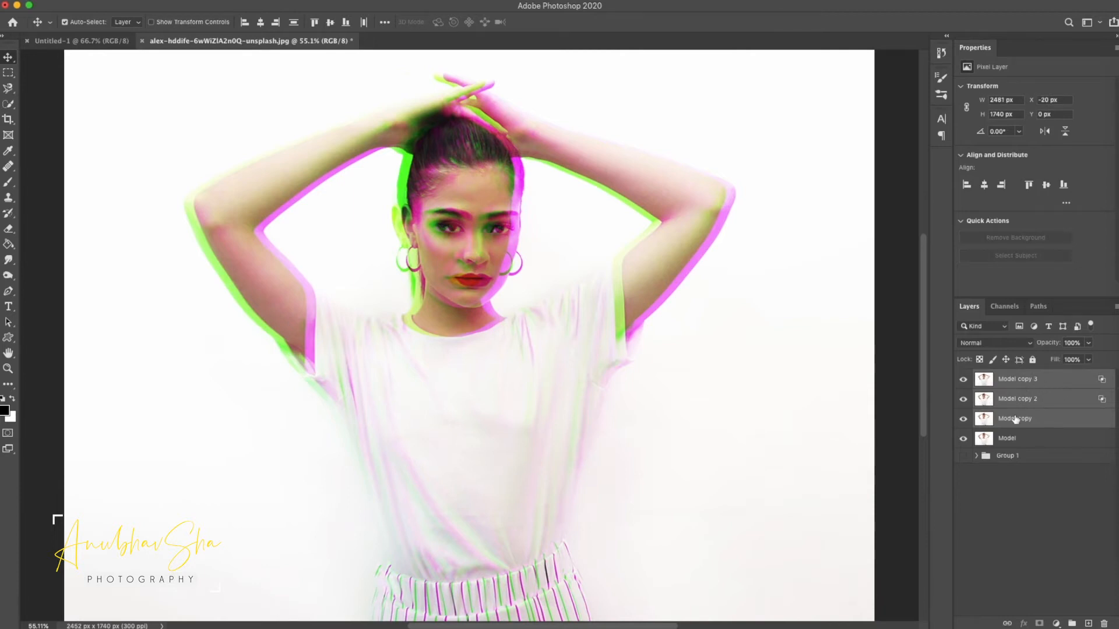
key("ctrl+e")
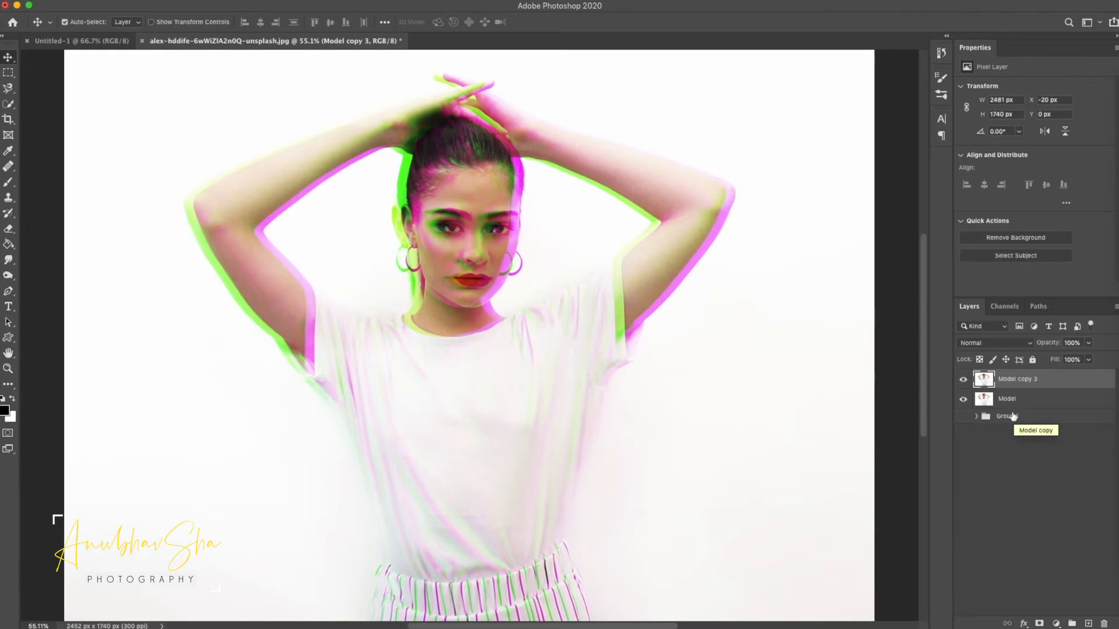
left_click(962, 379)
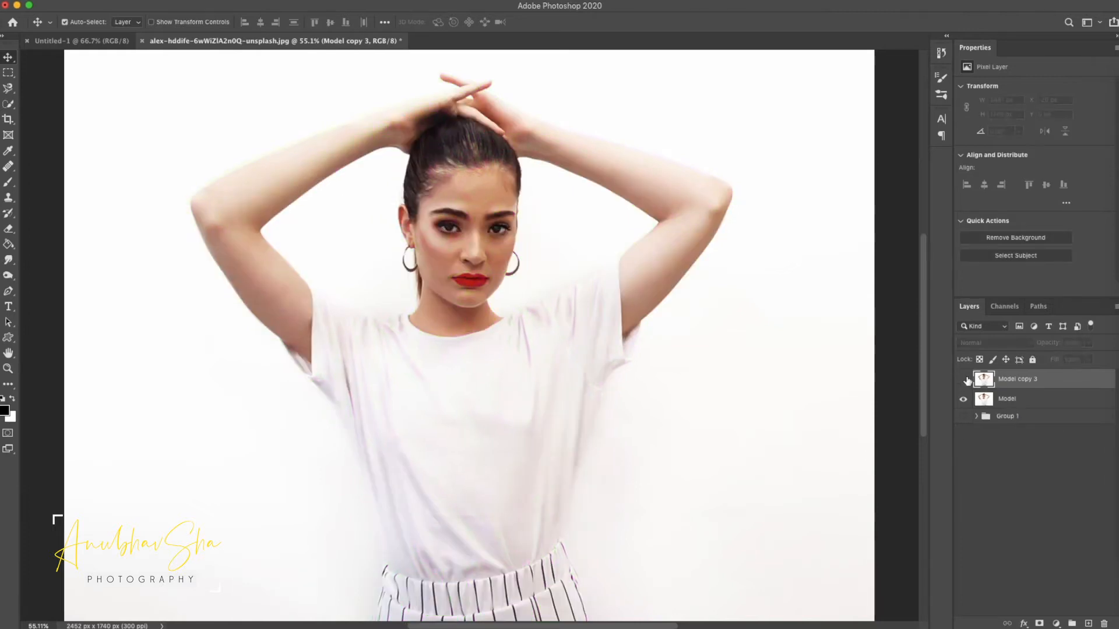
left_click(962, 380)
left_click(962, 380)
left_click(1024, 400)
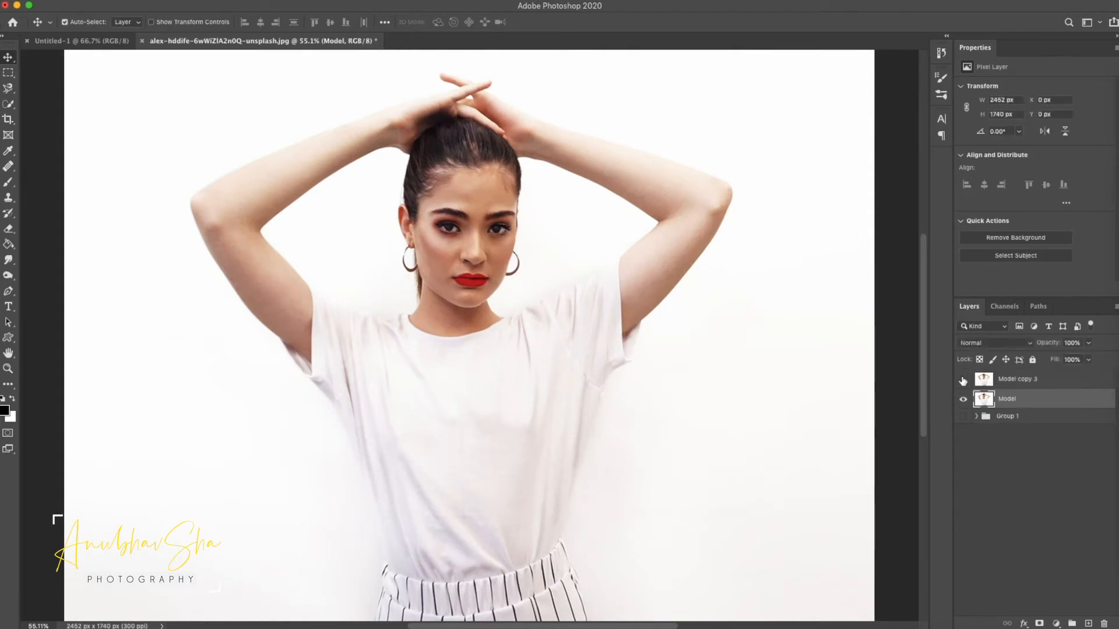
left_click(962, 379)
- Rename the merged colour-split layer as effect
left_click(1019, 380)
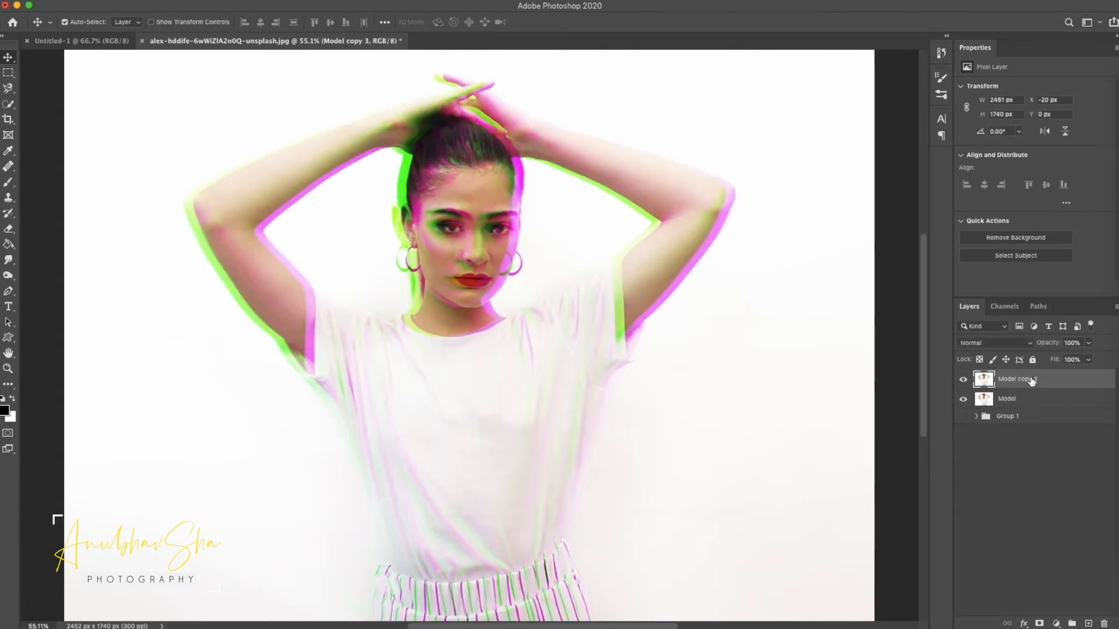
double_click(1012, 379)
type("effect")
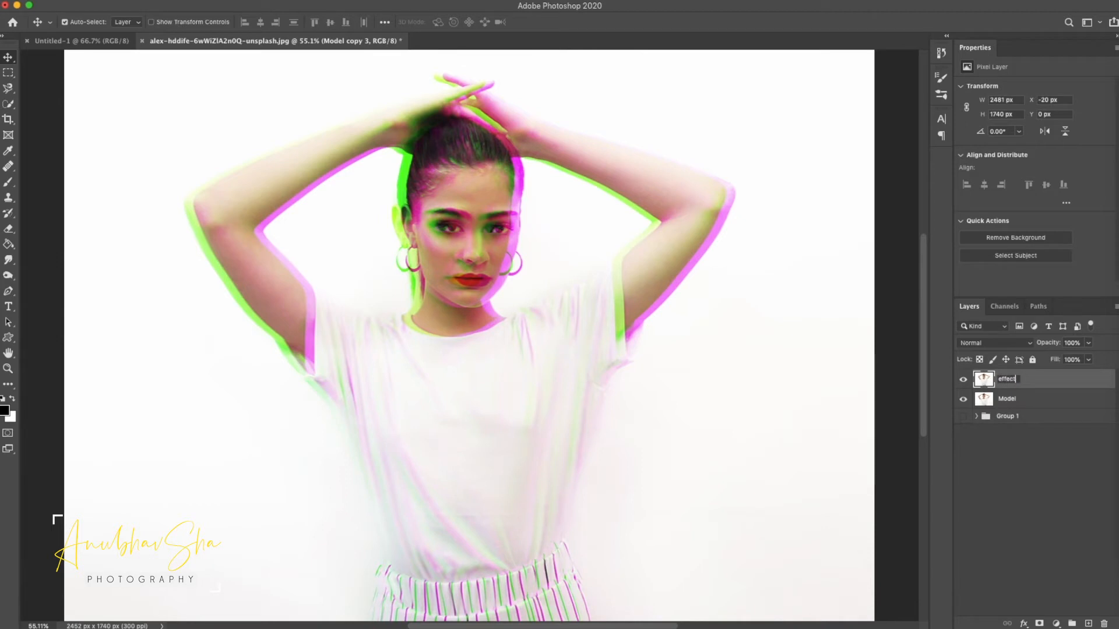
key("Return")
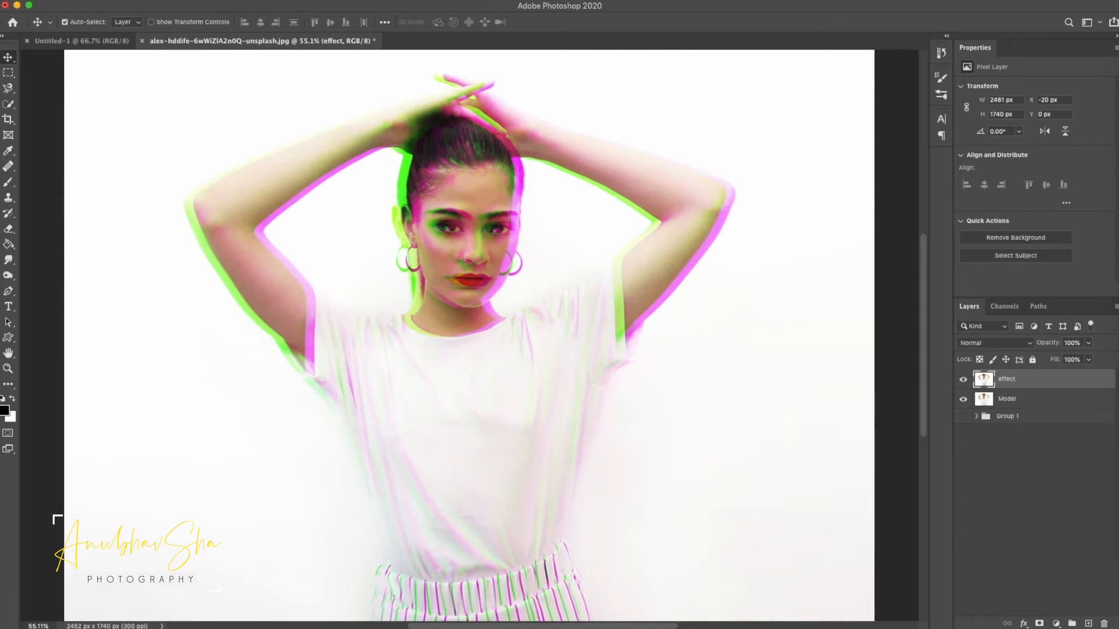
- Add noise to the effect layer with Gaussian distribution and Monochromatic off, and check it against the original photo
left_click(275, 0)
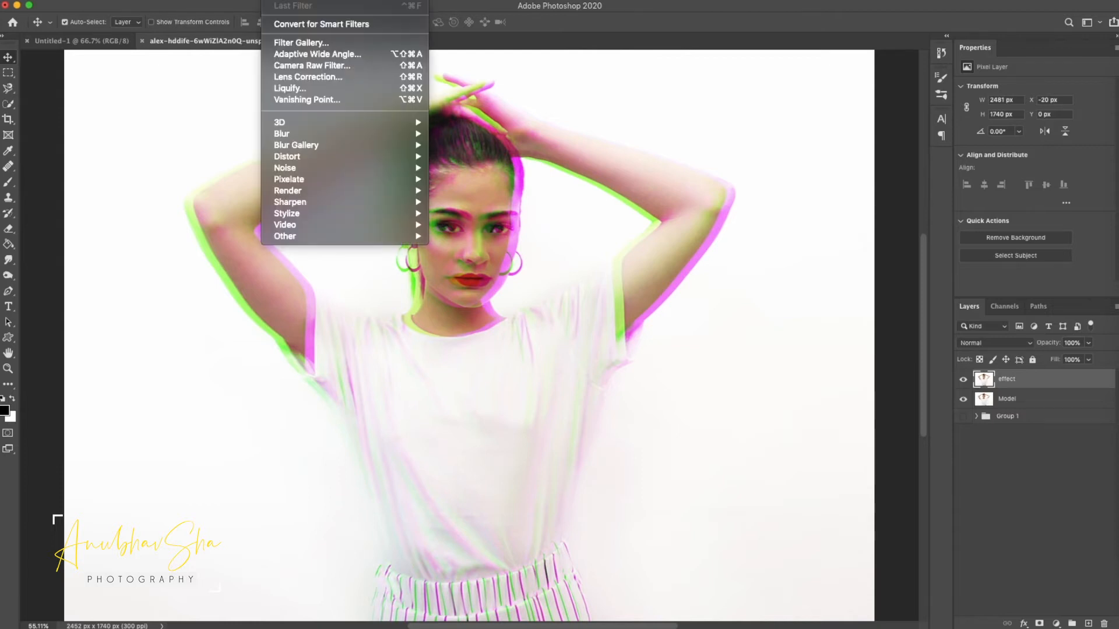
mouse_move(300, 170)
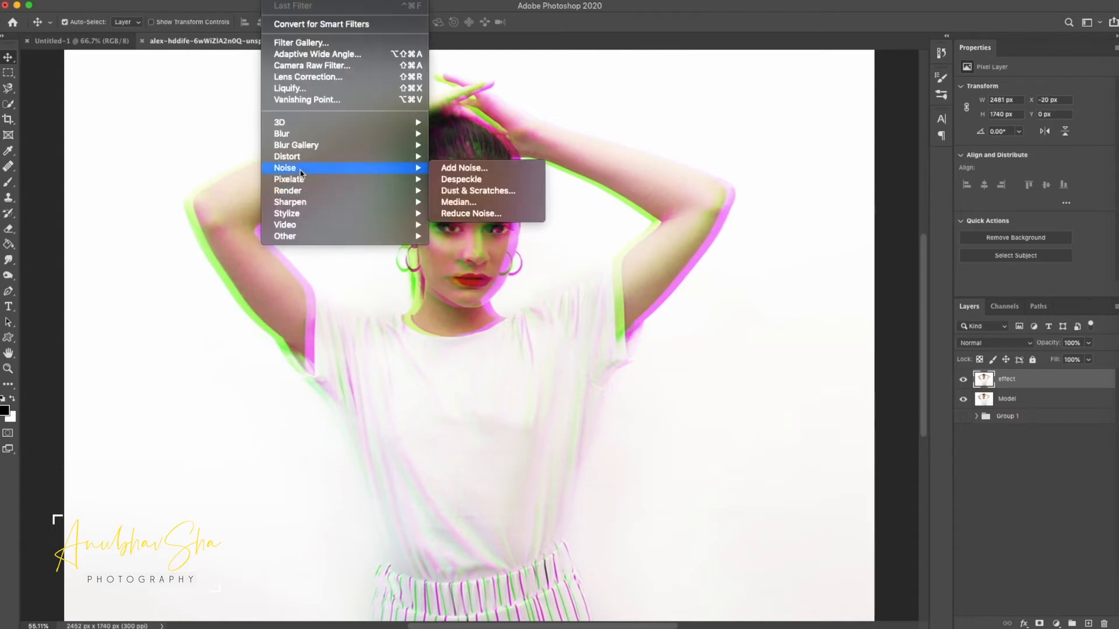
left_click(464, 168)
left_click_drag(550, 121, 825, 80)
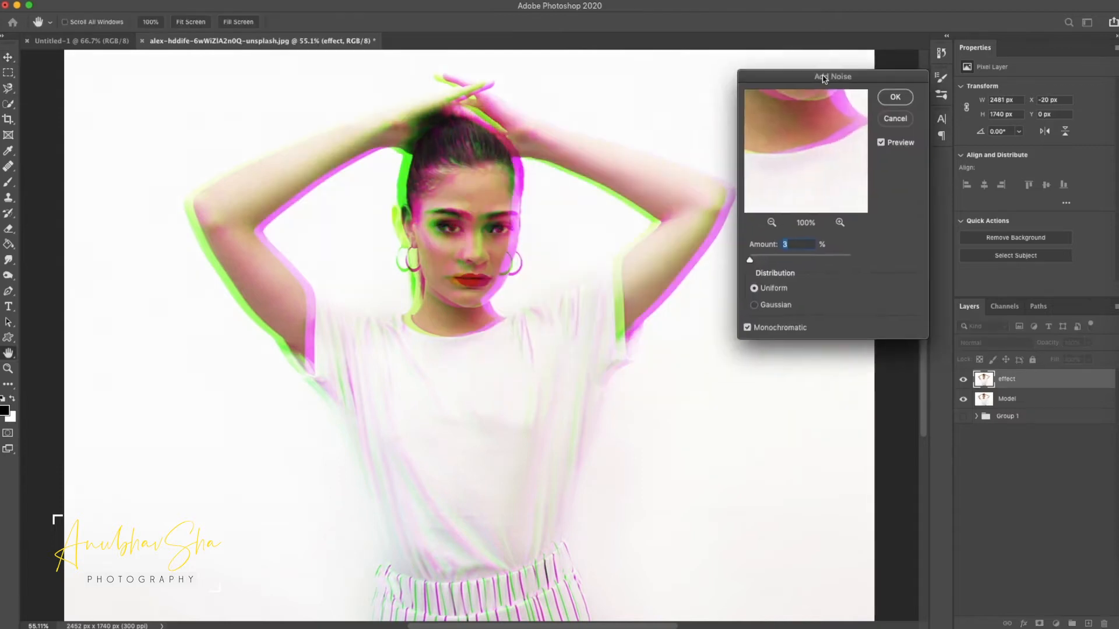
left_click(755, 305)
left_click(748, 328)
left_click_drag(763, 259, 759, 259)
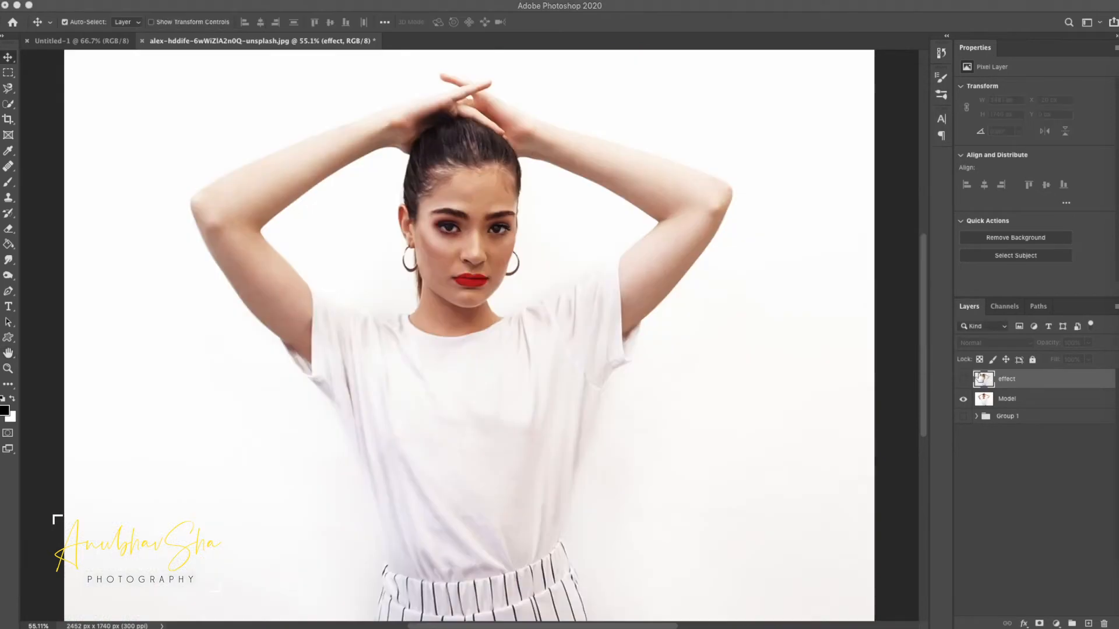
left_click(963, 380)
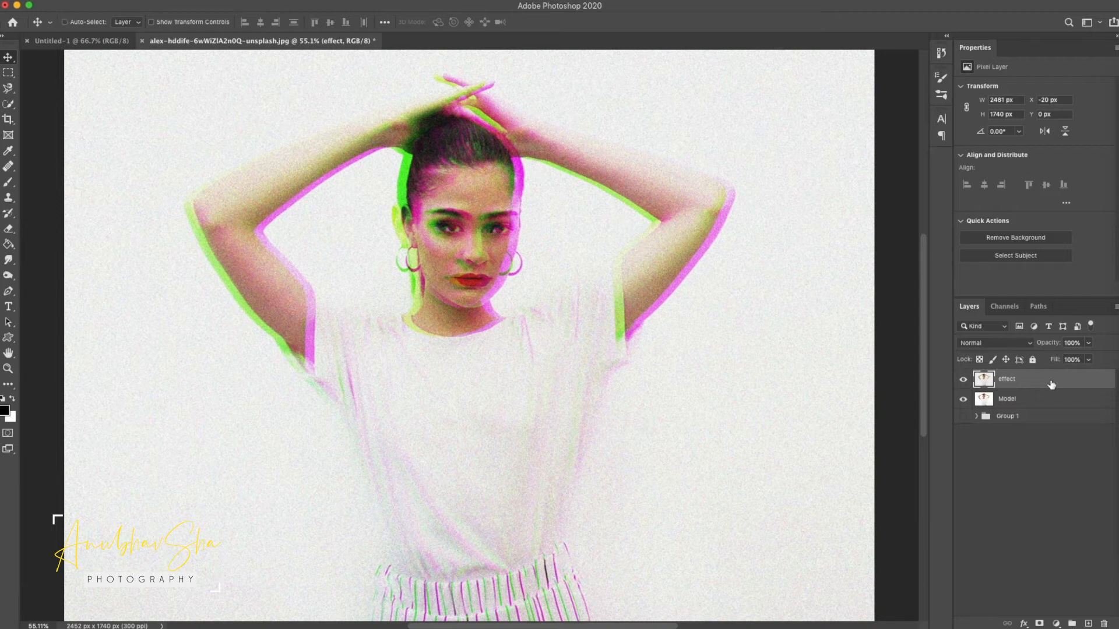
- Duplicate the effect layer and name the copy effect enlarge
key("super+j")
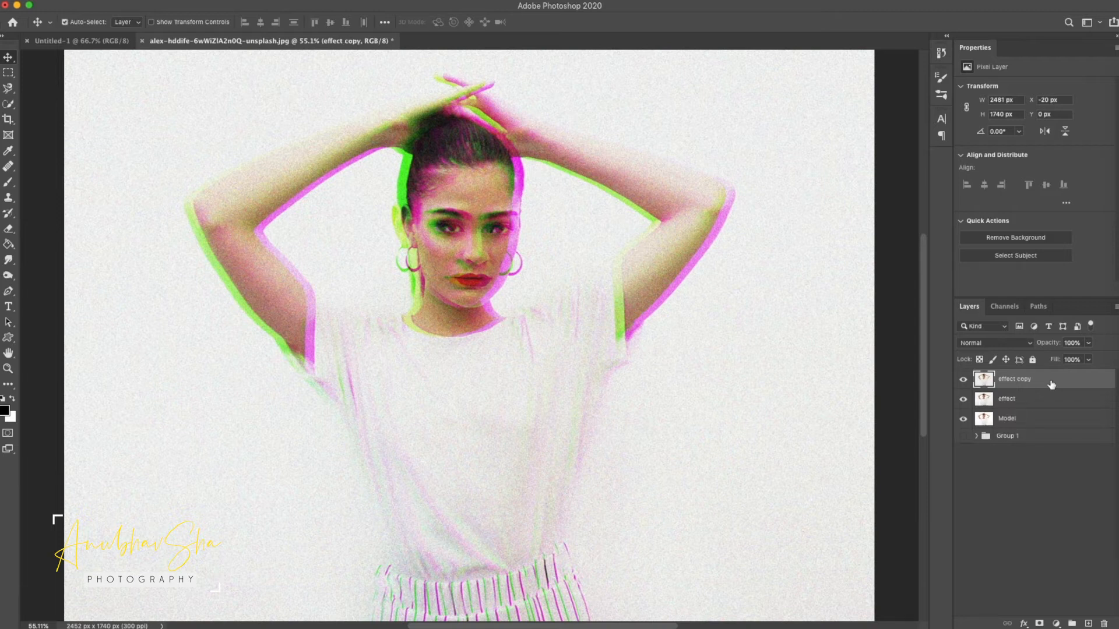
double_click(1017, 379)
type("effect enlarge")
key("Return")
- Scale the effect enlarge layer up to about 121% around its centre and hide the layer
key("super+t")
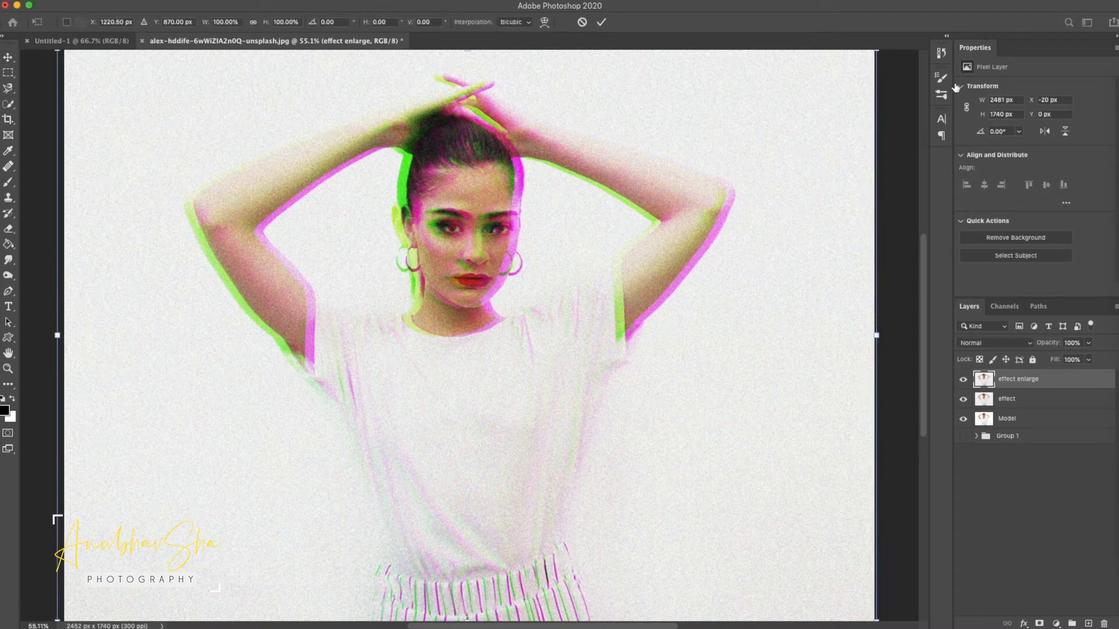
key("super+minus")
key("super+minus")
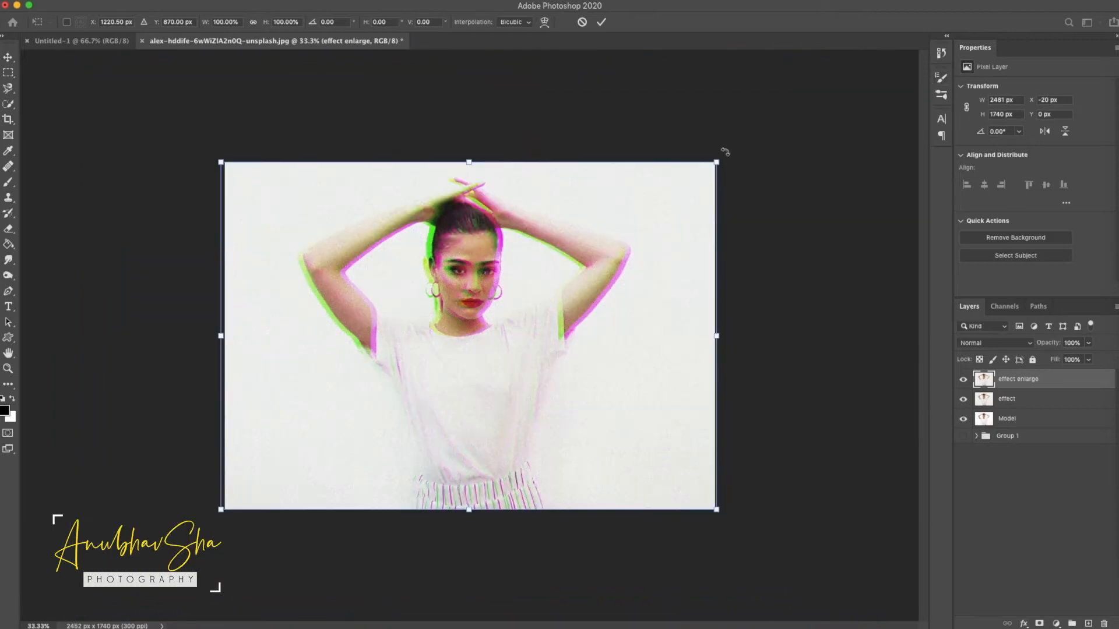
left_click_drag(220, 509, 170, 545)
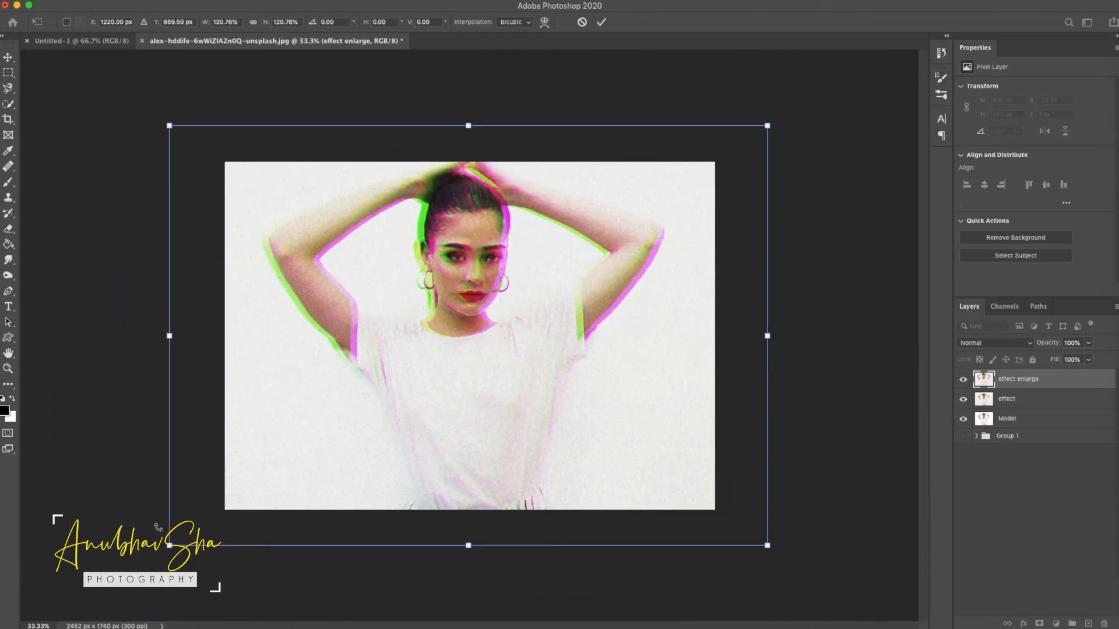
key("Return")
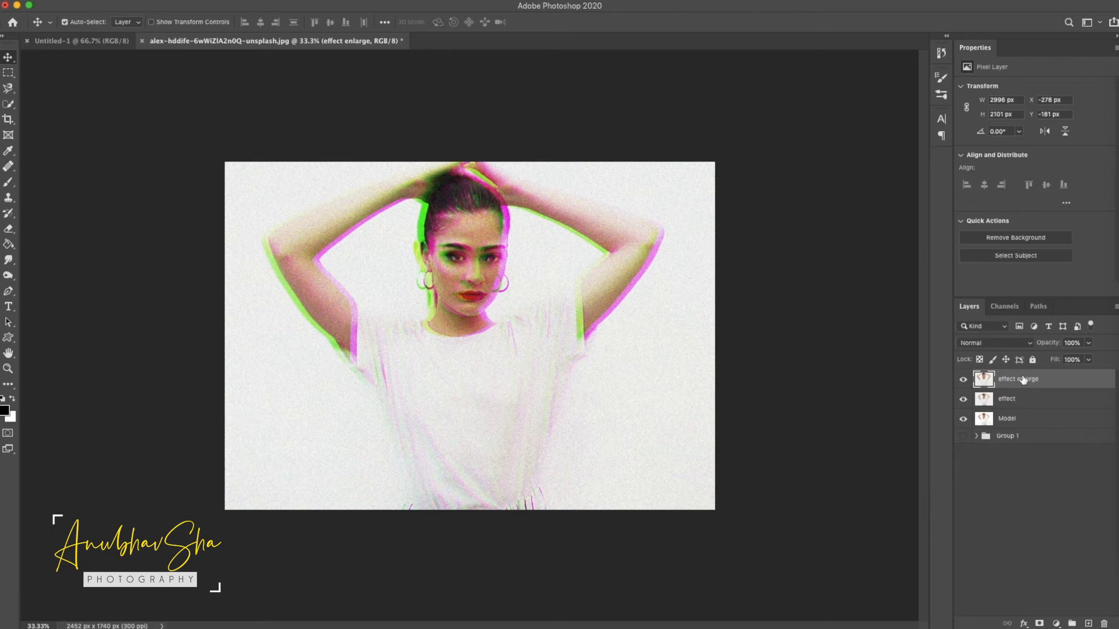
left_click(965, 381)
- Select many scattered thin horizontal and vertical rectangles across the whole picture on the effect layer as one combined marquee selection
left_click(1017, 399)
key("m")
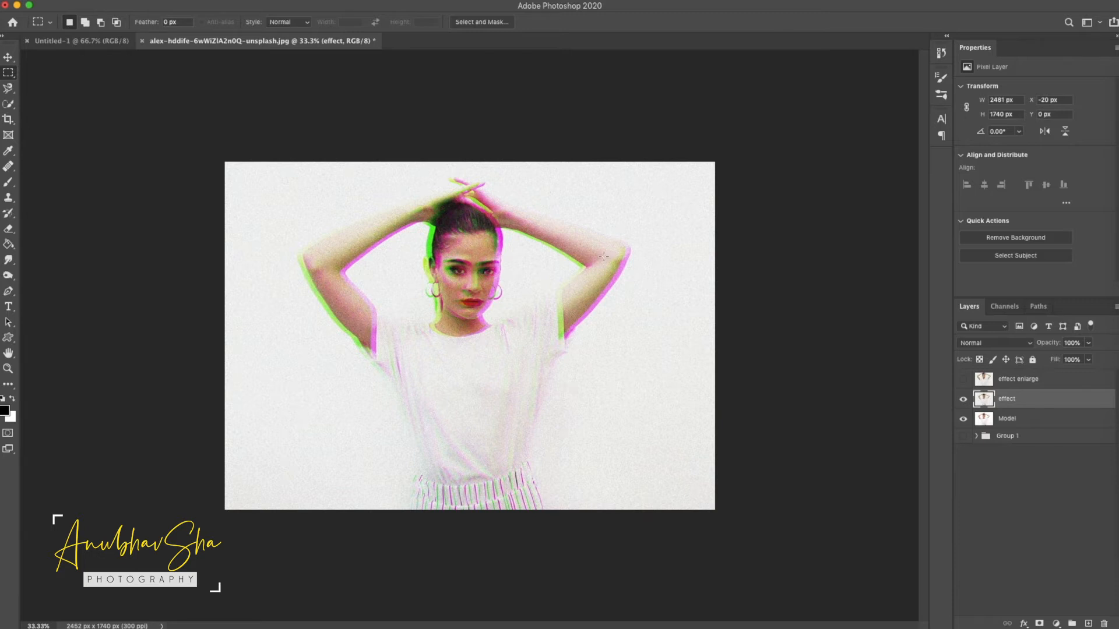
key("super+plus")
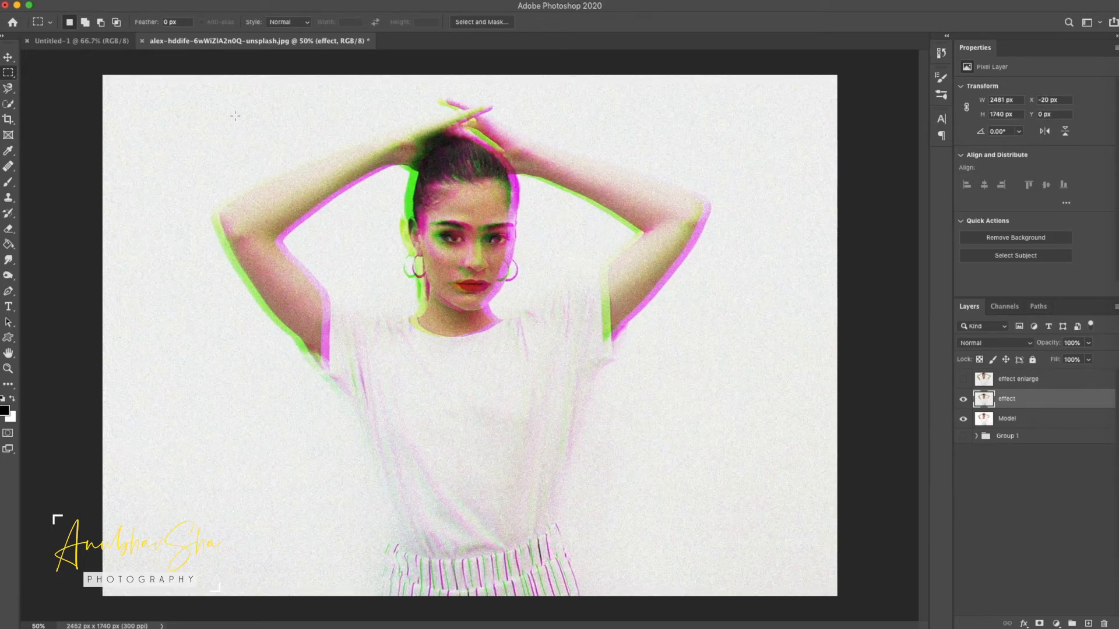
left_click(85, 23)
left_click_drag(133, 106, 343, 121)
left_click_drag(297, 140, 552, 169)
left_click_drag(255, 153, 267, 281)
left_click_drag(126, 166, 195, 178)
left_click_drag(161, 149, 441, 256)
left_click_drag(380, 127, 388, 304)
left_click_drag(392, 205, 745, 212)
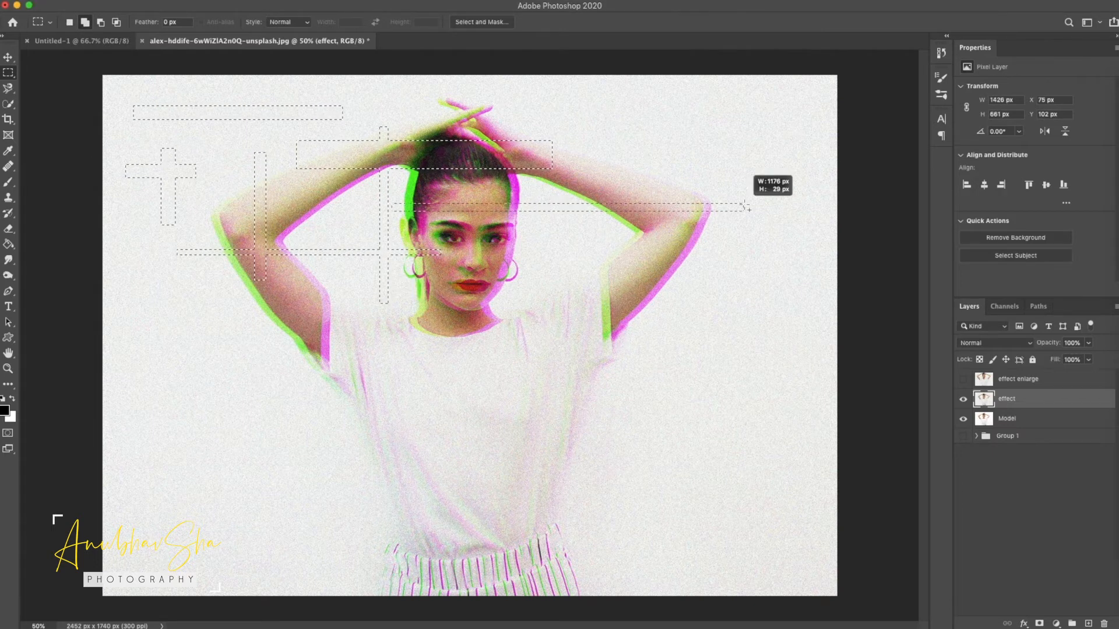
left_click_drag(288, 218, 357, 232)
left_click_drag(459, 287, 783, 332)
left_click_drag(301, 329, 432, 354)
left_click_drag(311, 396, 348, 408)
left_click_drag(165, 313, 184, 404)
left_click_drag(220, 325, 231, 455)
left_click_drag(127, 423, 332, 440)
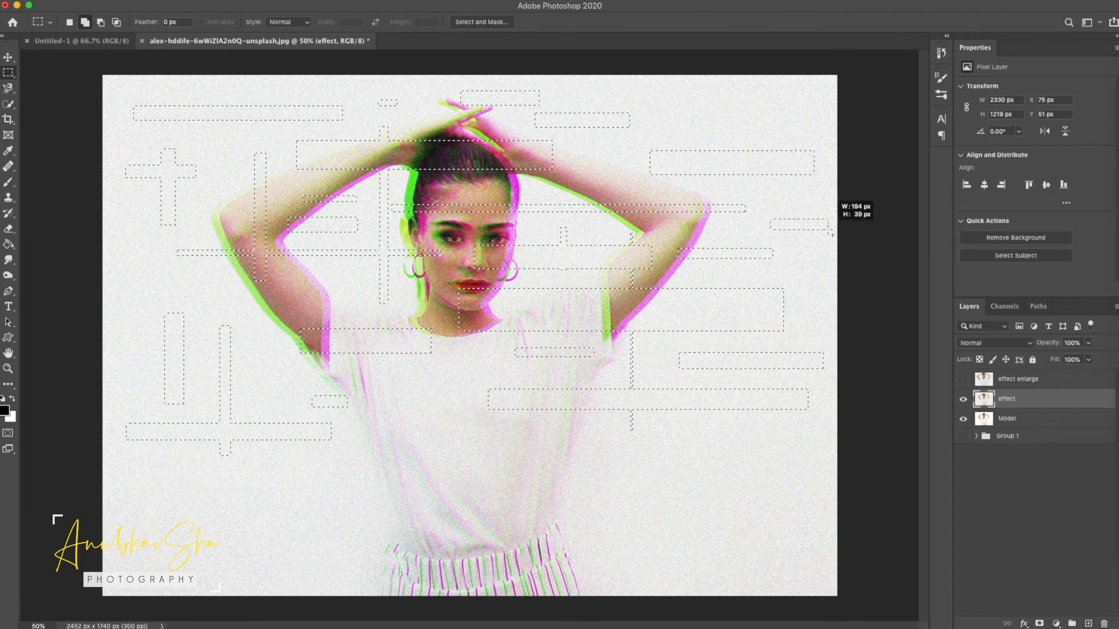
left_click_drag(655, 87, 668, 126)
left_click_drag(691, 75, 700, 103)
left_click_drag(339, 85, 239, 74)
left_click_drag(114, 73, 123, 122)
left_click_drag(429, 473, 635, 494)
left_click_drag(593, 516, 613, 578)
left_click_drag(568, 462, 662, 467)
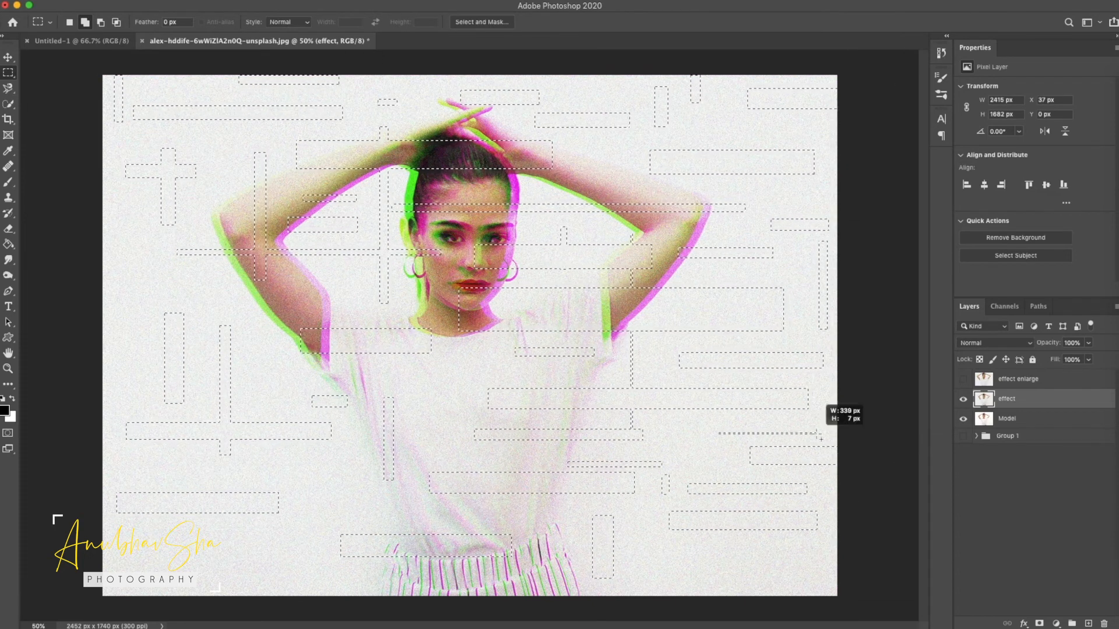
left_click_drag(443, 515, 449, 575)
left_click_drag(480, 519, 484, 568)
left_click_drag(523, 518, 578, 526)
left_click_drag(673, 551, 766, 558)
left_click_drag(111, 279, 171, 284)
left_click_drag(116, 219, 147, 236)
left_click_drag(366, 421, 441, 447)
left_click_drag(422, 398, 428, 451)
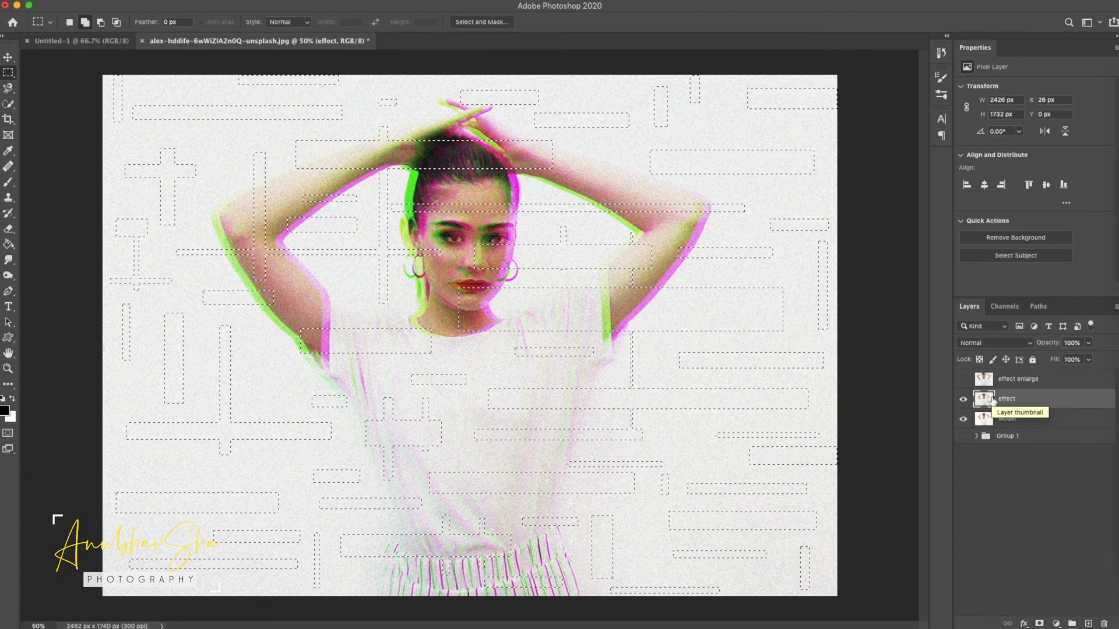
- Copy the selected rectangles of the effect layer to a new layer named Effect randon pattern
key("ctrl+j")
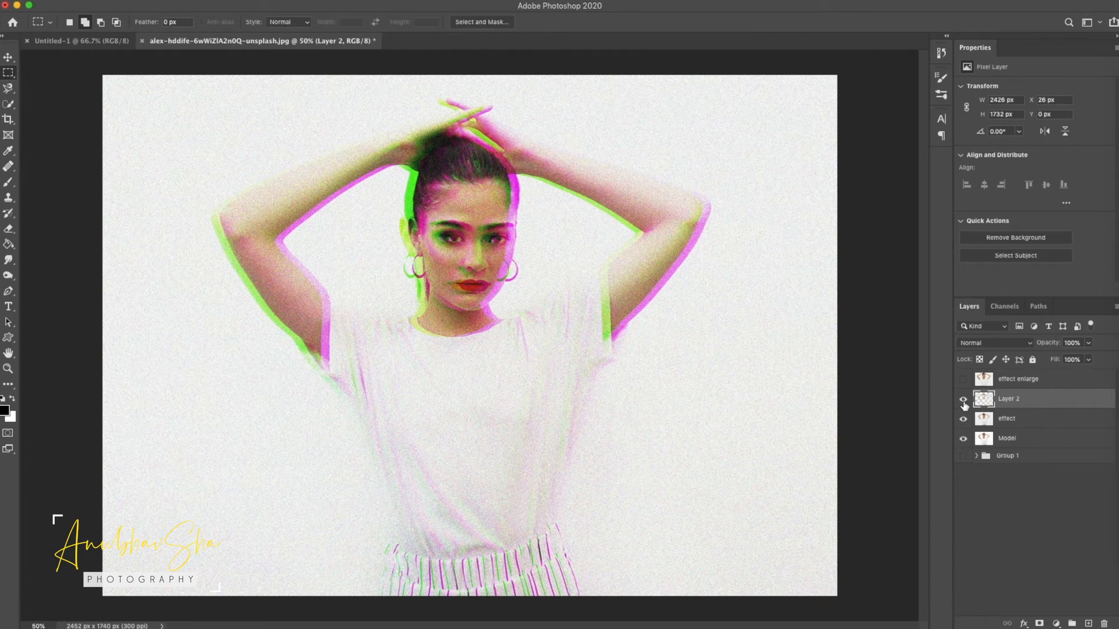
left_click(963, 401, "alt")
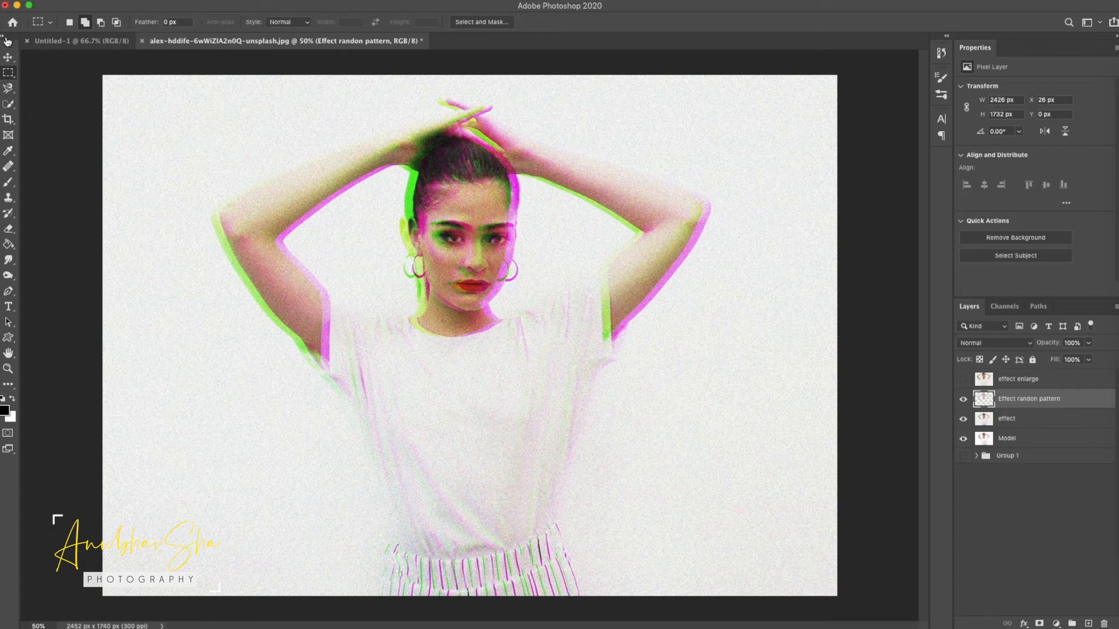
- Nudge the Effect randon pattern layer slightly to the right, and hide it together with the effect layer
left_click(8, 60)
key("Right")
key("Right")
key("Right")
key("Right")
key("Right")
key("Right")
key("Right")
key("Right")
key("Right")
key("Right")
key("Right")
key("Right")
key("Right")
key("Right")
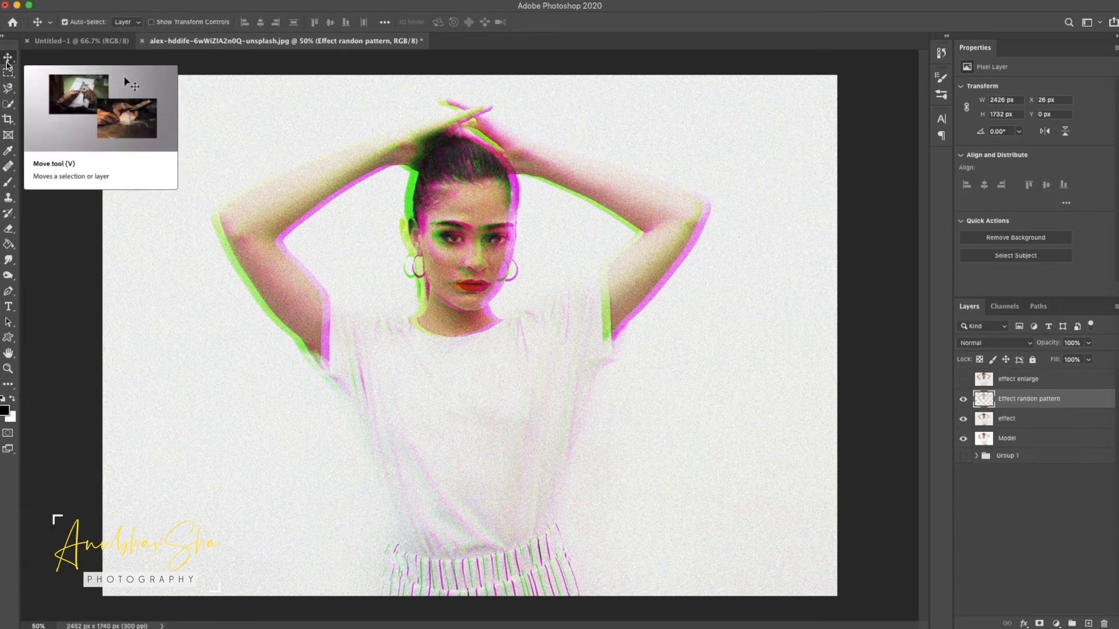
left_click(963, 401)
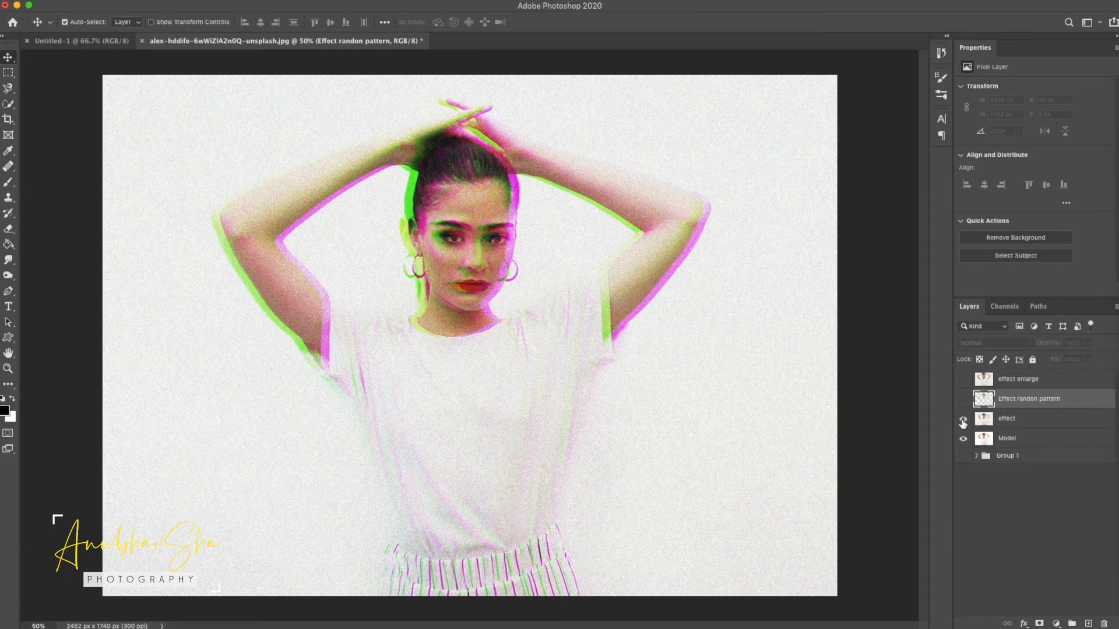
left_click(963, 419)
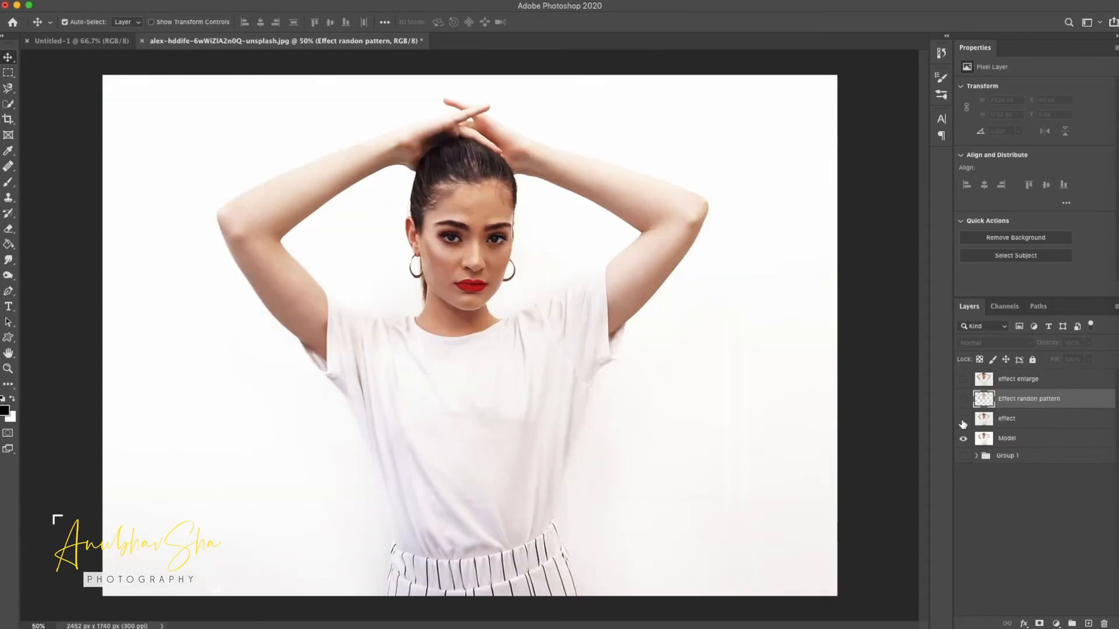
- Duplicate the Model layer as wind effect and convert the copy to a smart object
left_click(1025, 440)
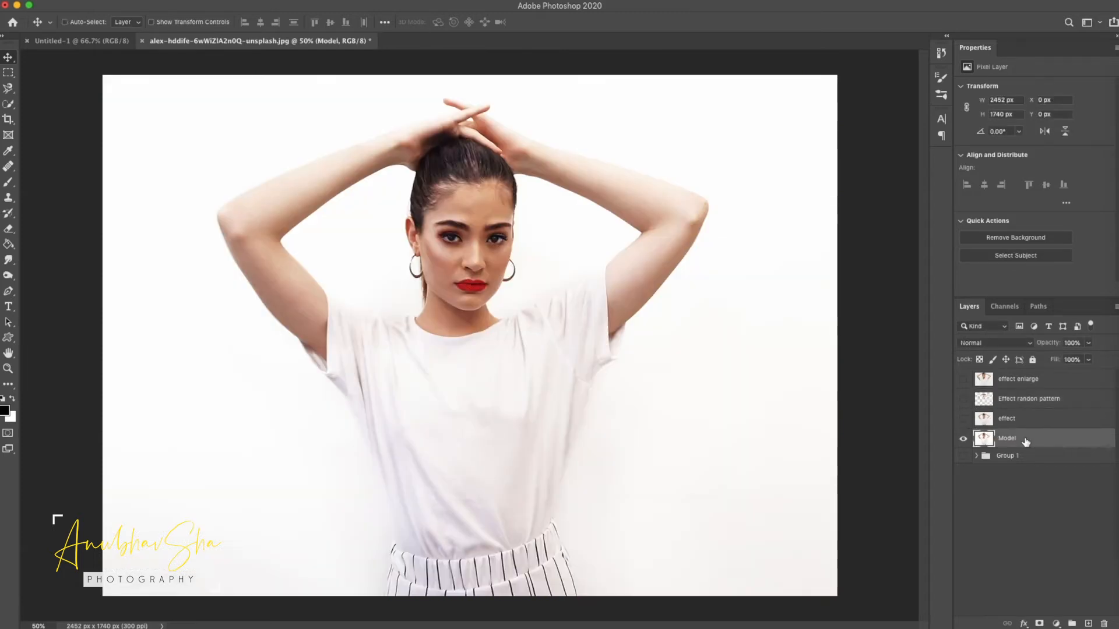
key("super+j")
double_click(1015, 438)
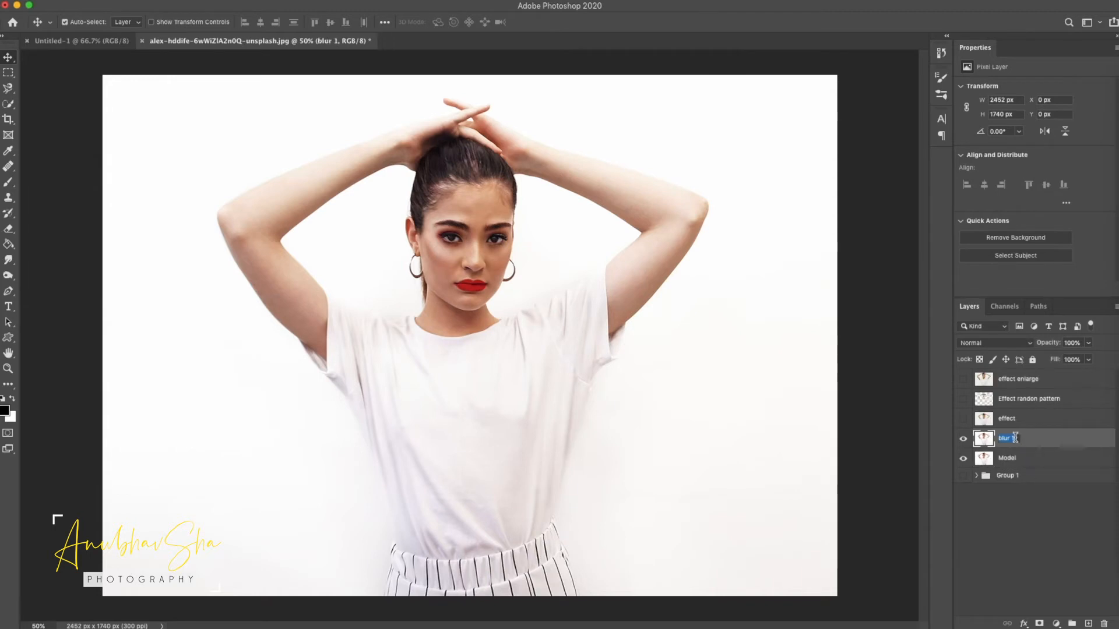
key("BackSpace")
type("wind effect")
key("Return")
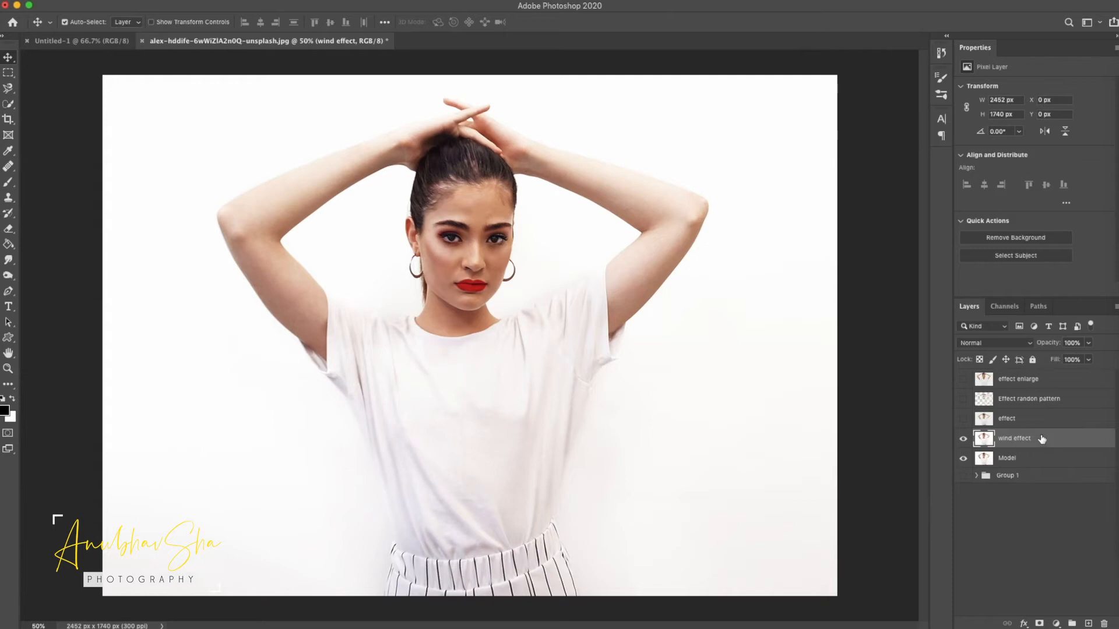
right_click(1041, 439)
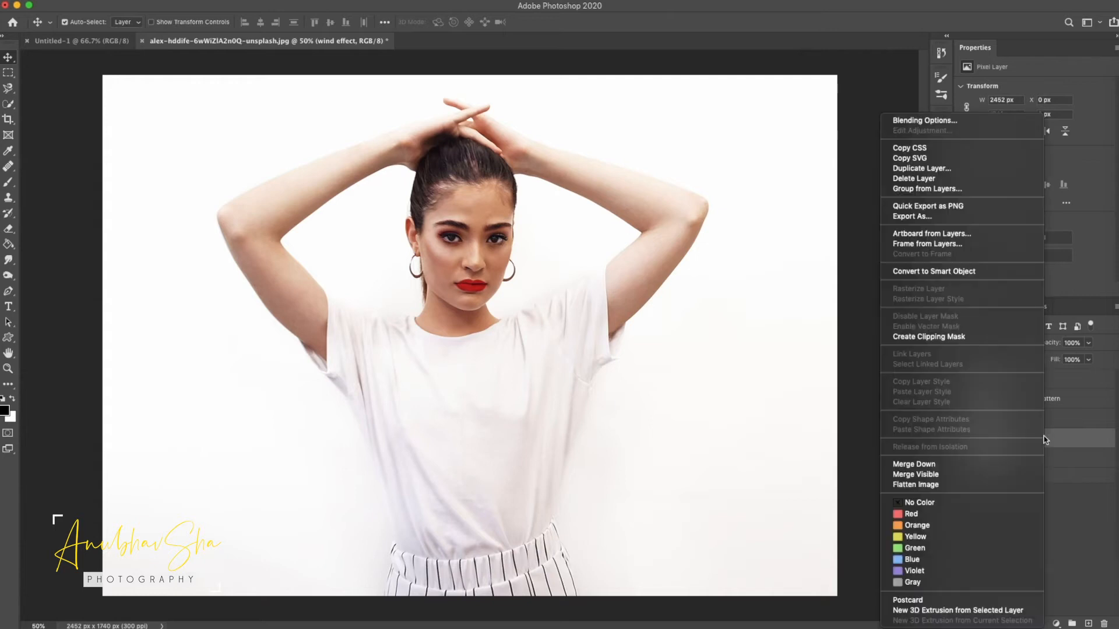
left_click(933, 271)
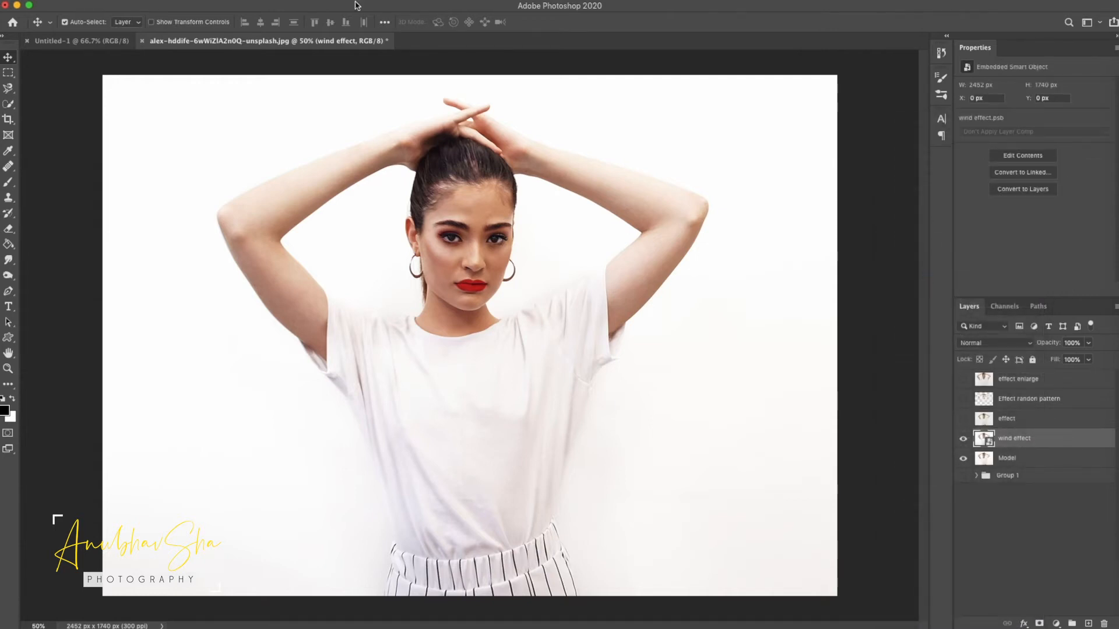
- Apply the Wind filter to the wind effect layer with the Stagger method and direction From the Right
left_click(279, 5)
mouse_move(310, 219)
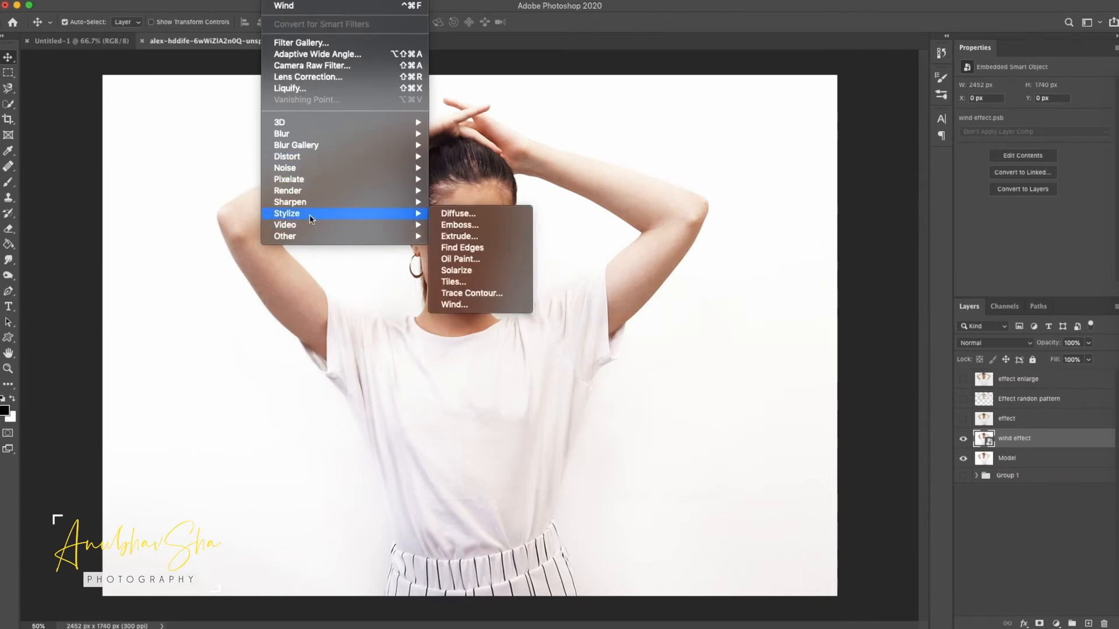
left_click(455, 305)
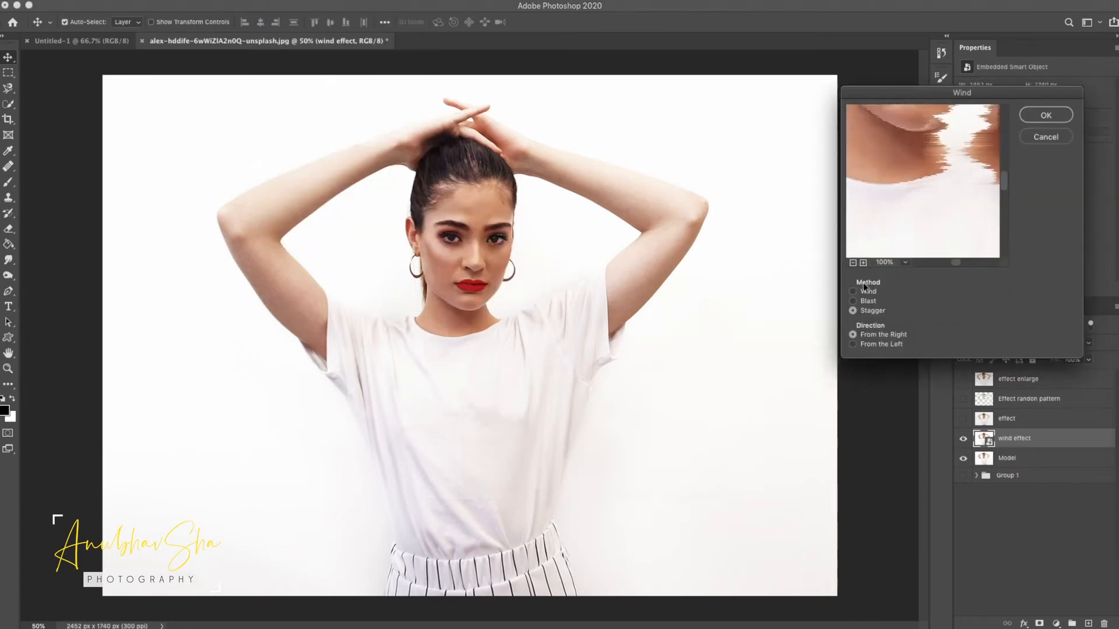
left_click(852, 263)
key("Return")
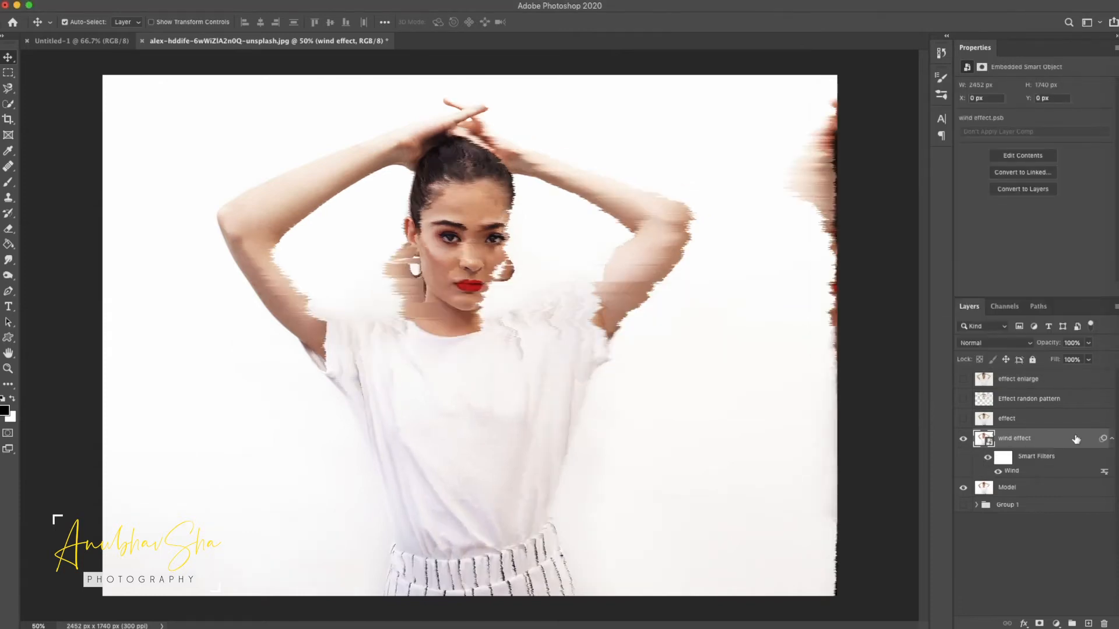
- Switch off the R and B channels in the blending options of the wind effect layer, leaving only G
right_click(1057, 438)
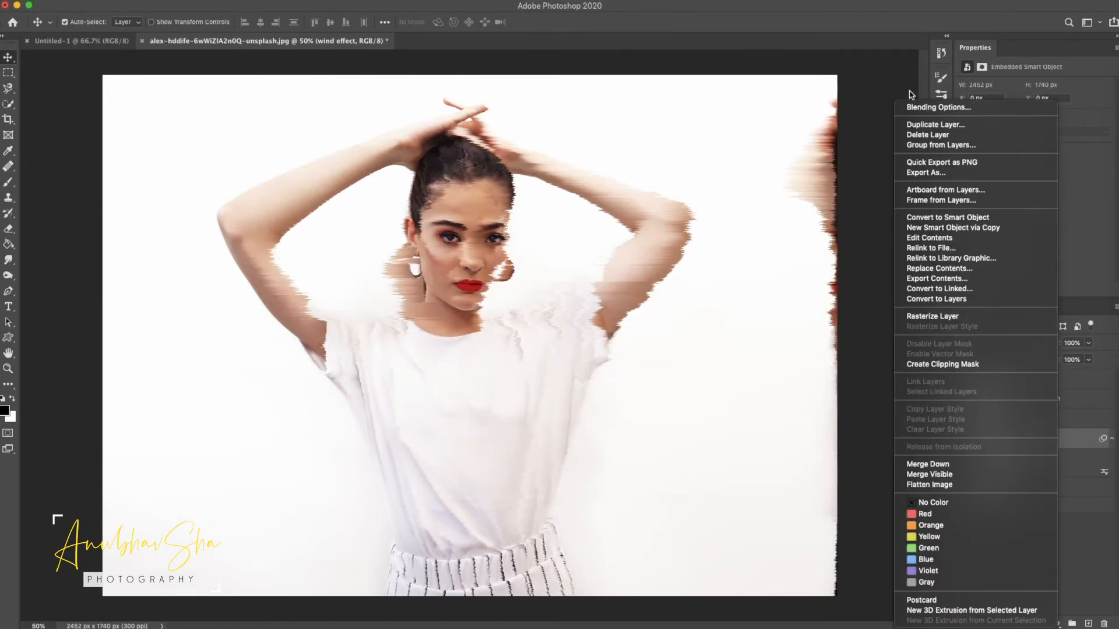
left_click(931, 109)
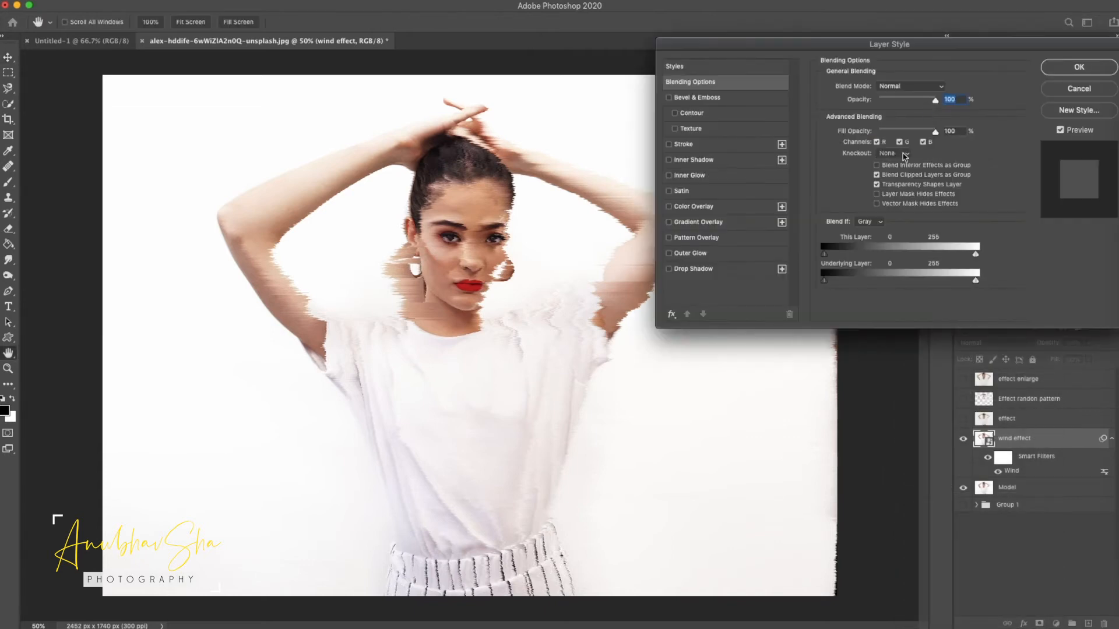
left_click(923, 141)
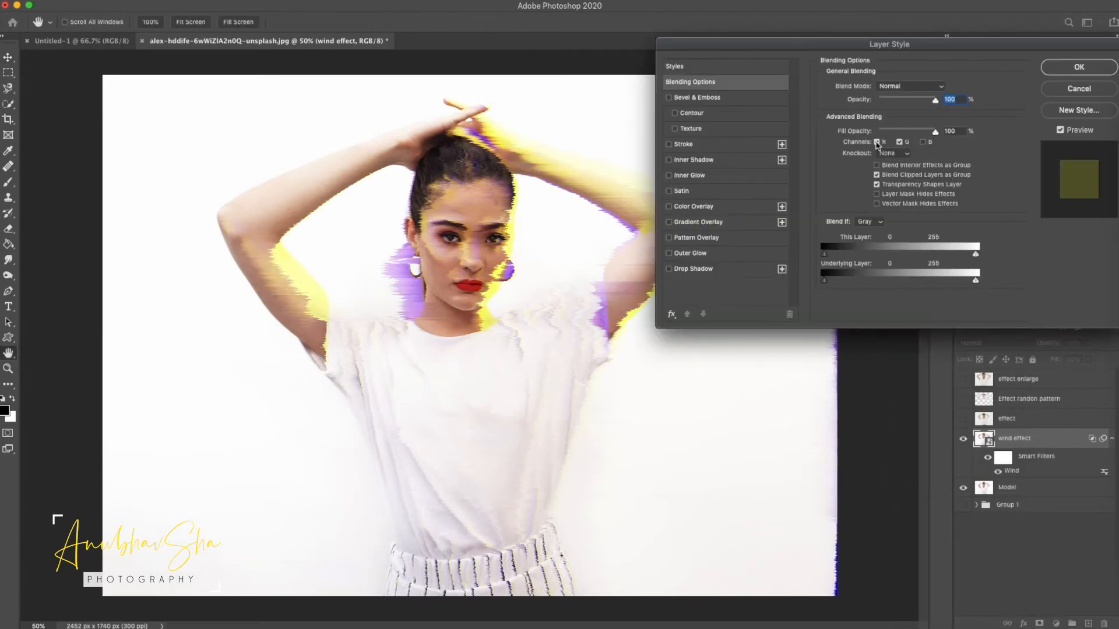
left_click(876, 142)
key("Return")
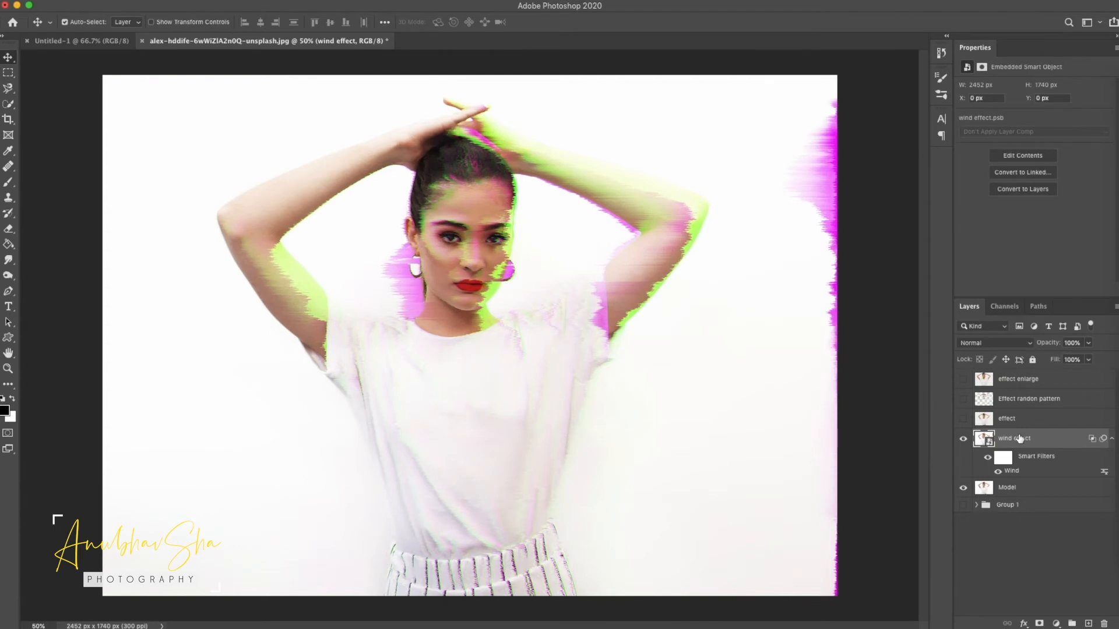
- Rename the wind effect layer as wind effect R, and duplicate it as a layer named wind effect L
double_click(1020, 438)
key("Right")
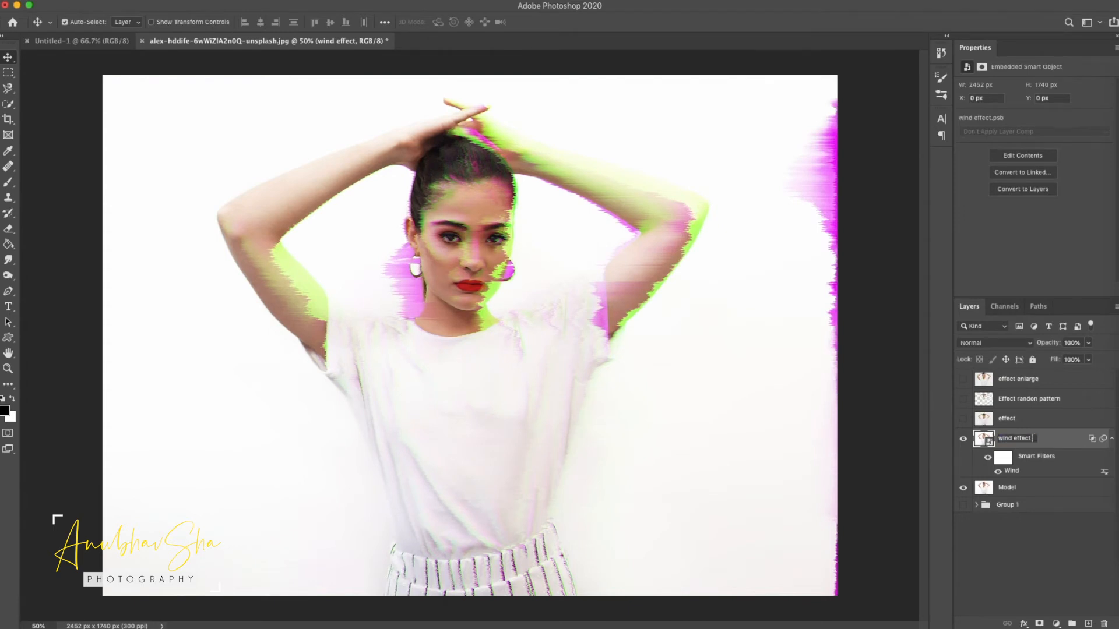
key("Return")
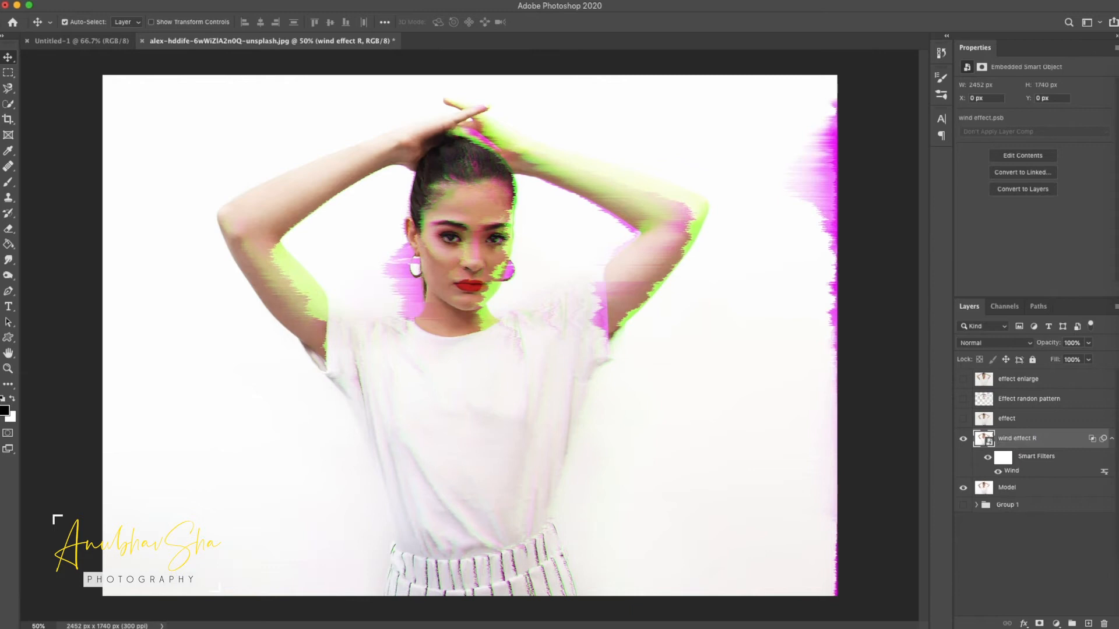
key("super+j")
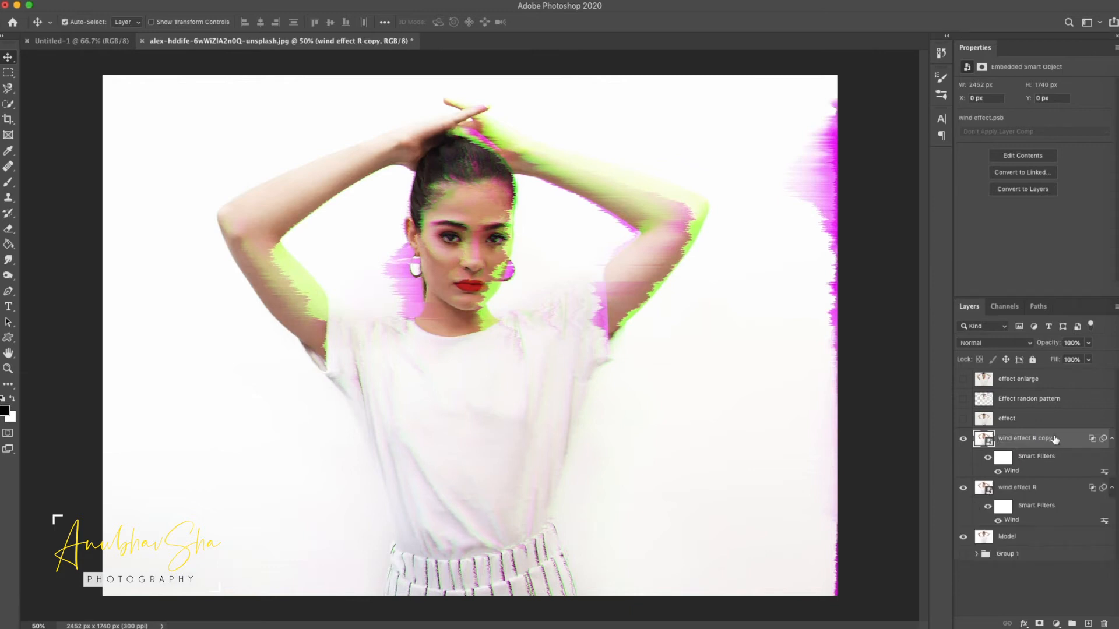
double_click(1055, 439)
left_click(1054, 438)
key("BackSpace")
key("Return")
- Change the Wind smart filter of the wind effect L layer to the direction From the Left
double_click(1010, 471)
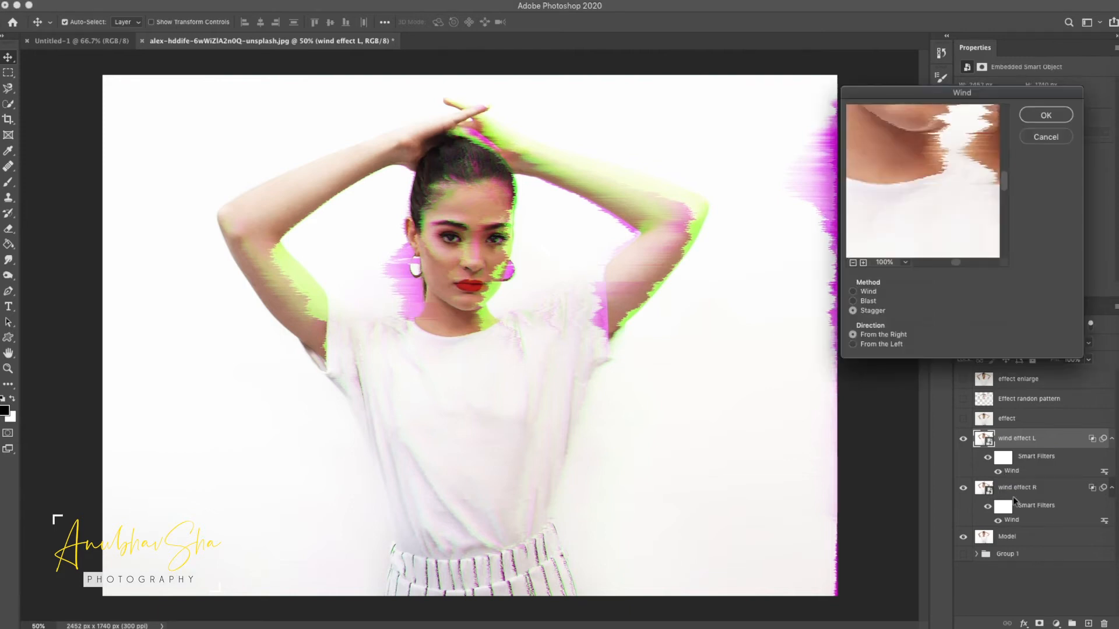
left_click(853, 345)
left_click(1046, 116)
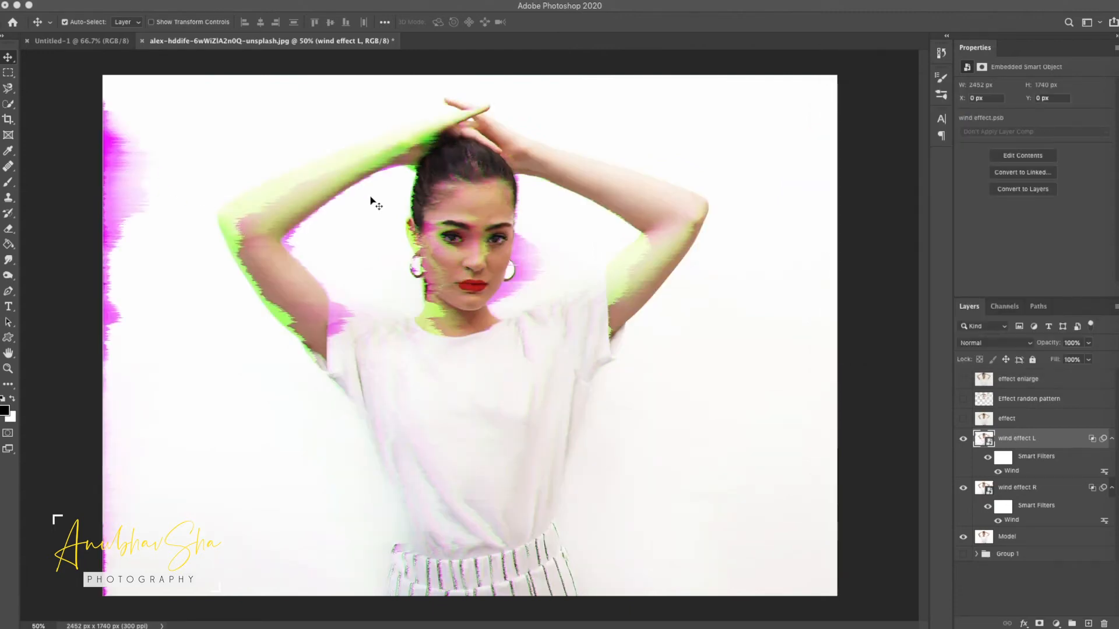
- In the blending options of wind effect L, switch off the G channel and enable R and B
right_click(1074, 446)
left_click(942, 107)
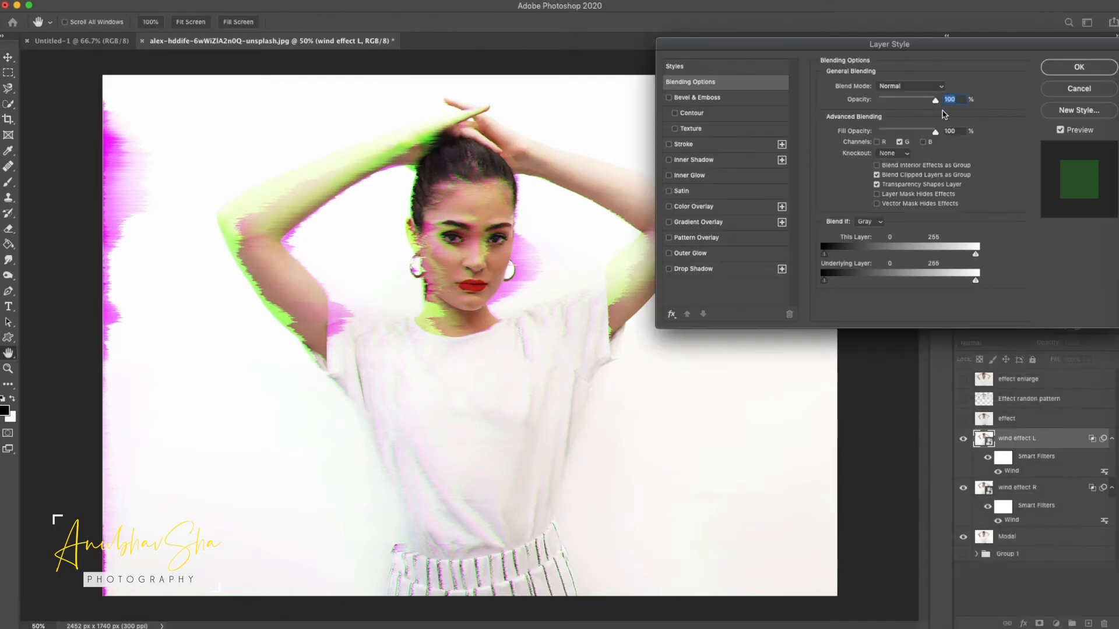
left_click(899, 142)
left_click(925, 143)
left_click(877, 142)
left_click(1078, 67)
- Collapse the smart filter lists of wind effect R and wind effect L, and hide both layers
left_click(1043, 488)
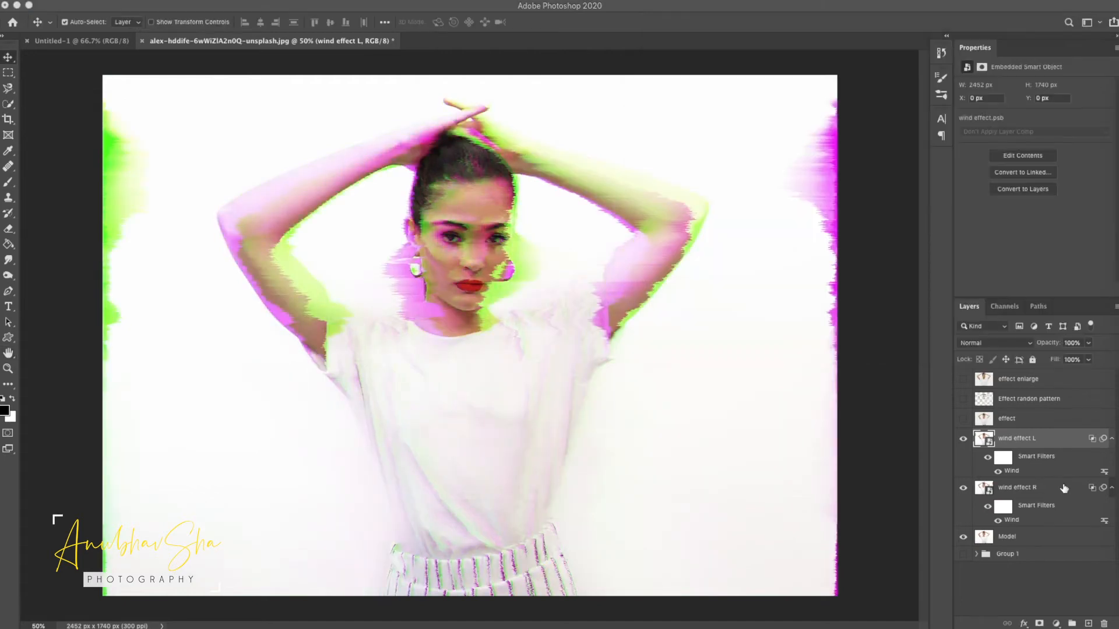
left_click(1112, 488)
left_click(1112, 438)
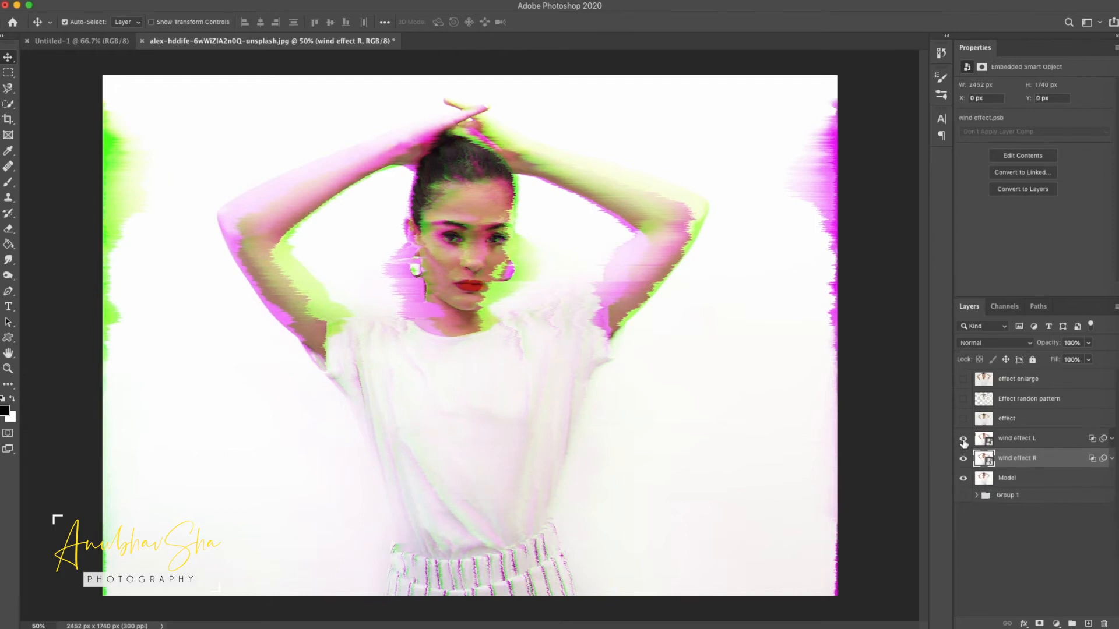
left_click(963, 438)
left_click(963, 459)
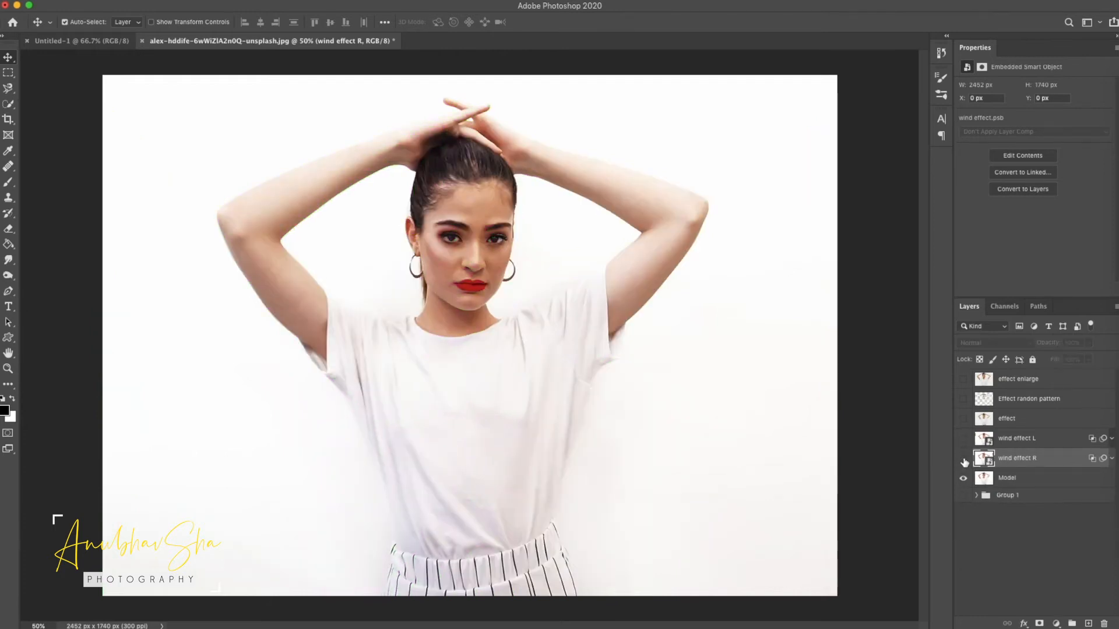
- On a new layer above Model, draw a tall red bar beside the model and a horizontal cyan line about 948 × 13 px
left_click(1002, 479)
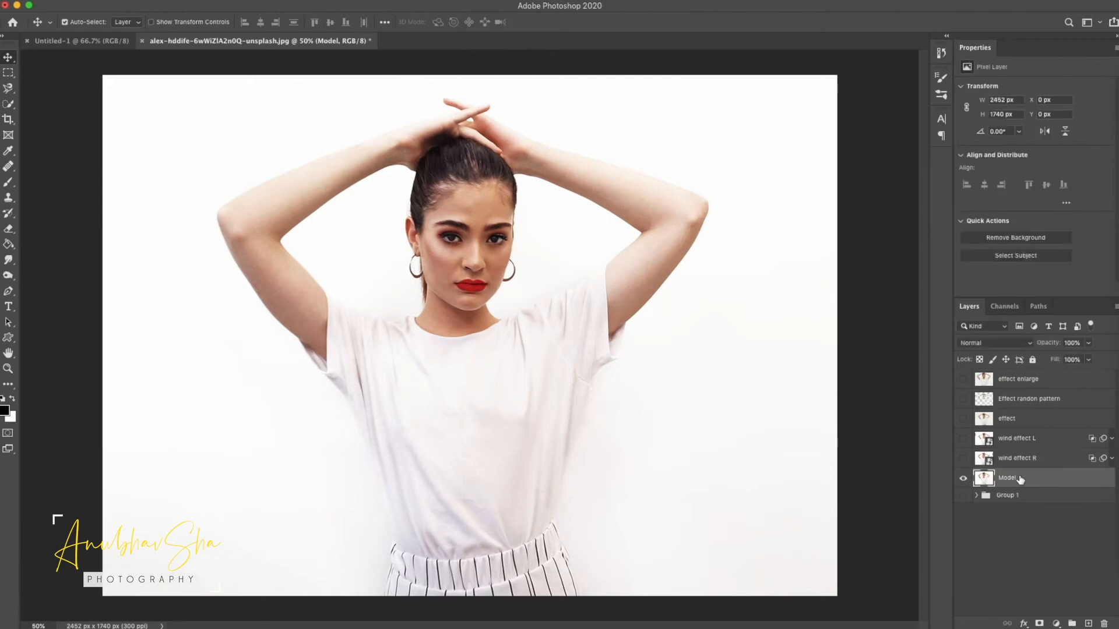
left_click(1088, 623)
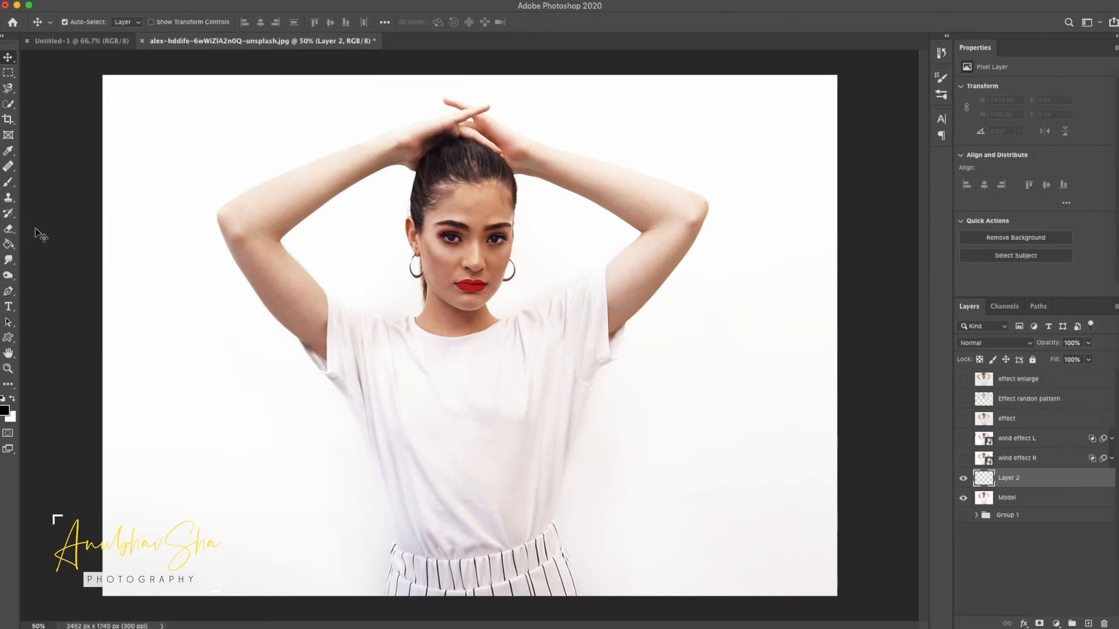
left_click(9, 74)
left_click_drag(191, 472, 568, 477)
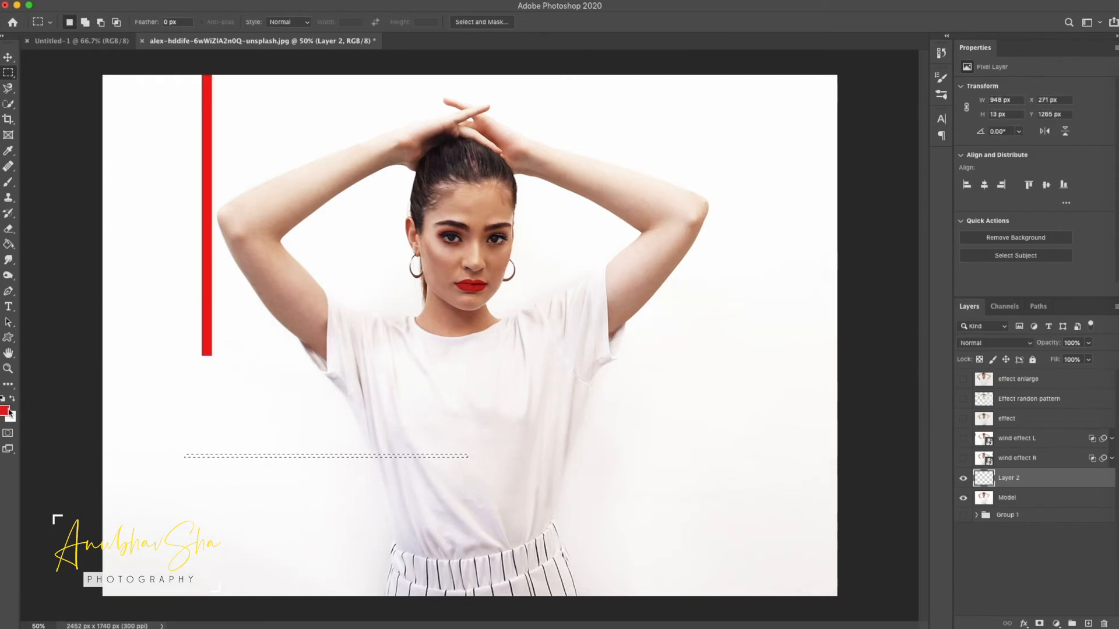
left_click(6, 409)
left_click_drag(884, 335, 887, 350)
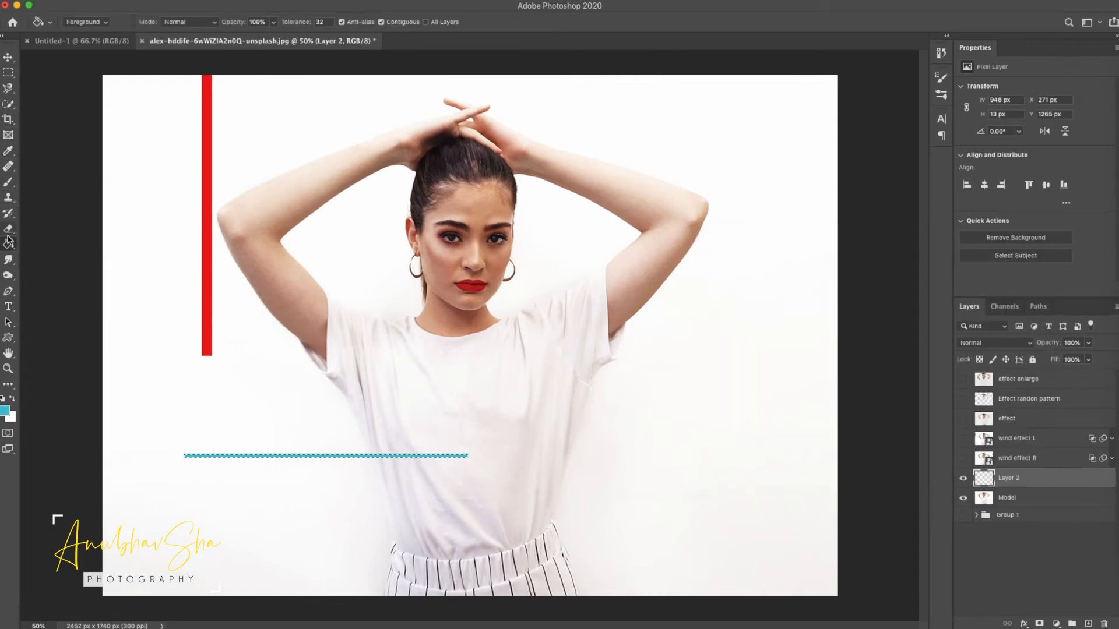
- Add a green strip about 575 × 24 px at the picture's upper right, plus small green and red blocks beside the model on Layer 2
key("m")
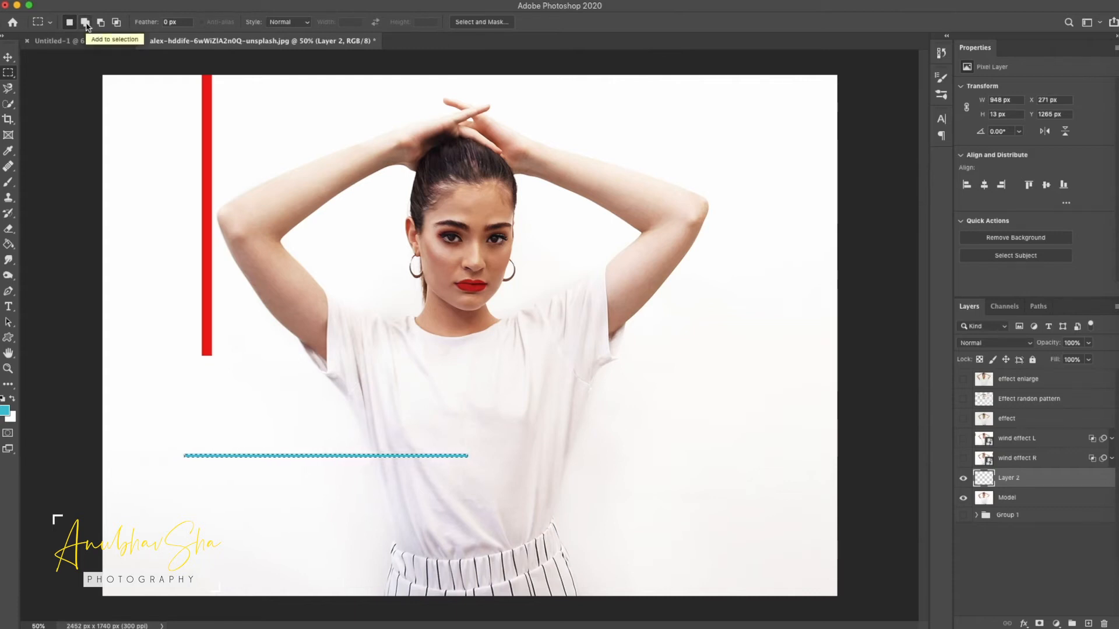
left_click_drag(664, 140, 860, 146)
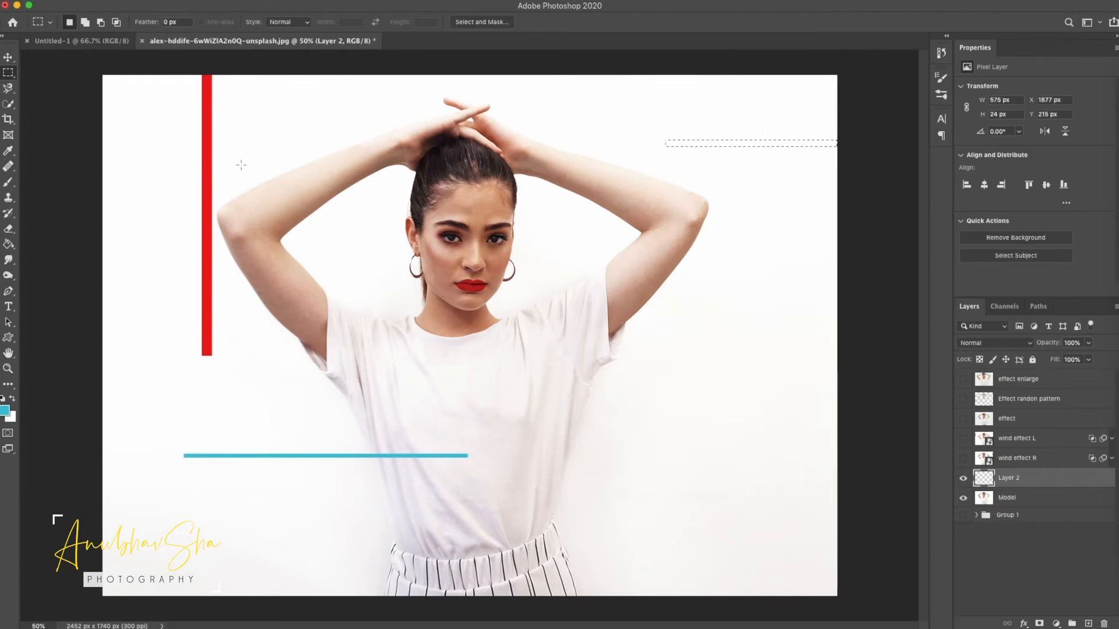
left_click(8, 244)
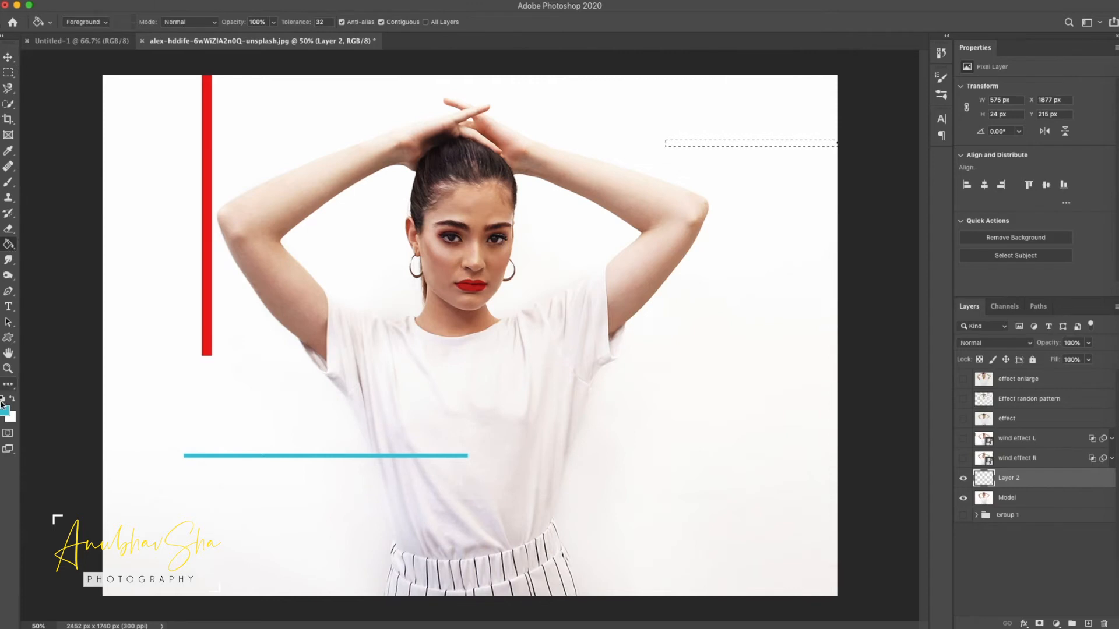
left_click(4, 411)
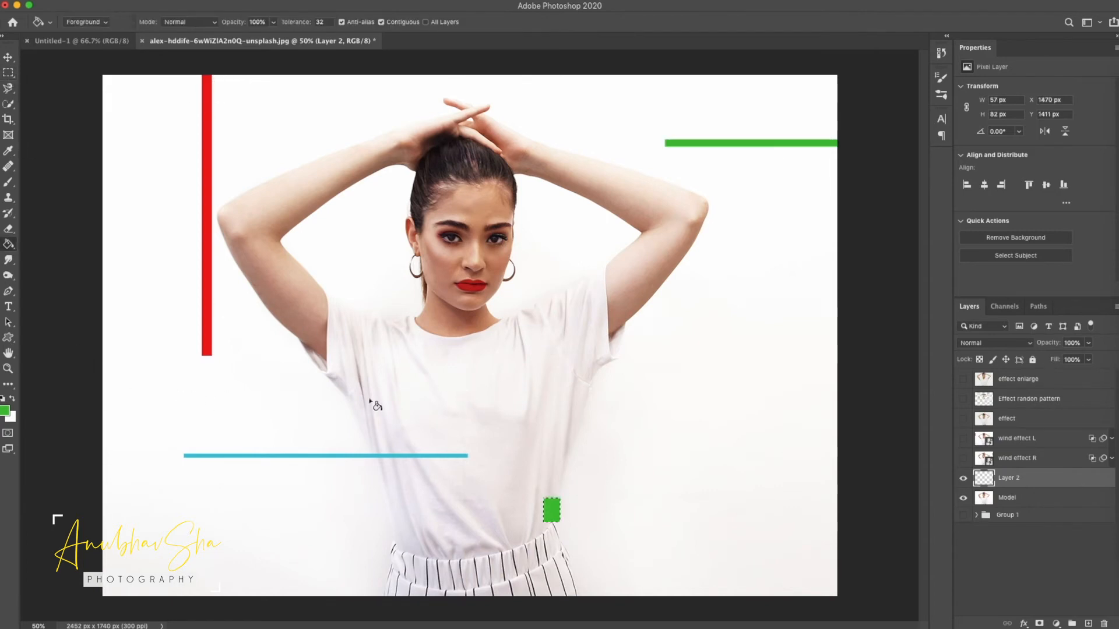
key("m")
left_click_drag(673, 273, 699, 288)
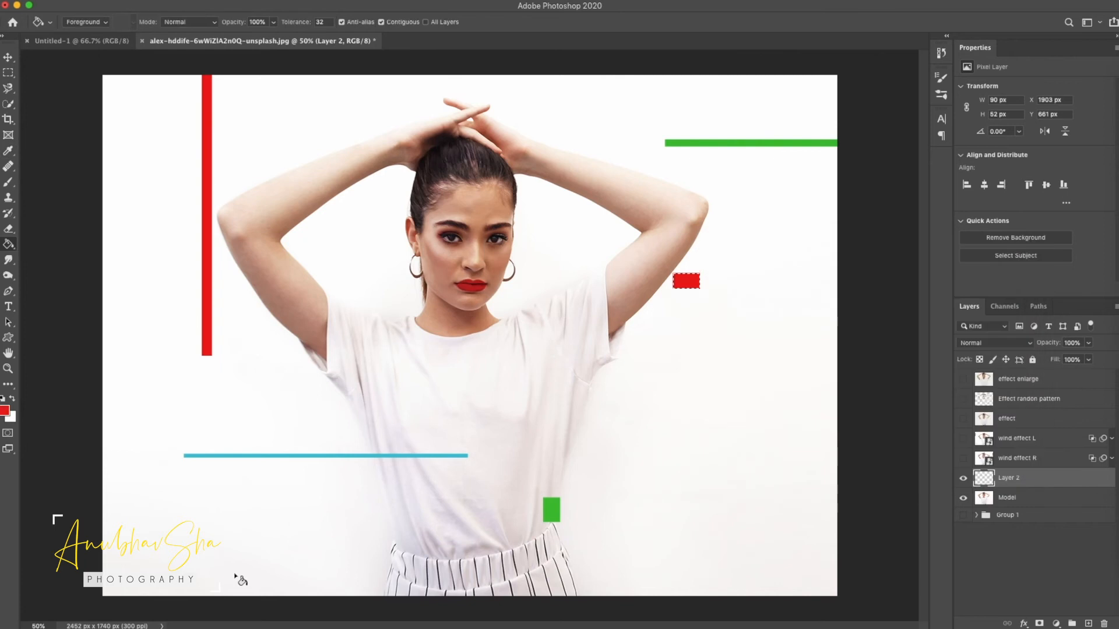
- Draw a small blue-filled square between the red bar and the cyan line on Layer 2
key("m")
left_click_drag(250, 384, 273, 408)
left_click(4, 411)
left_click(879, 325)
left_click(859, 280)
left_click(1017, 268)
key("g")
left_click(262, 396)
- Draw a thin horizontal blue line in the lower right area of the picture on Layer 2, and clear the selection
key("m")
left_click_drag(714, 495, 825, 498)
left_click(4, 410)
left_click(1018, 268)
key("g")
left_click(769, 496)
key("super+d")
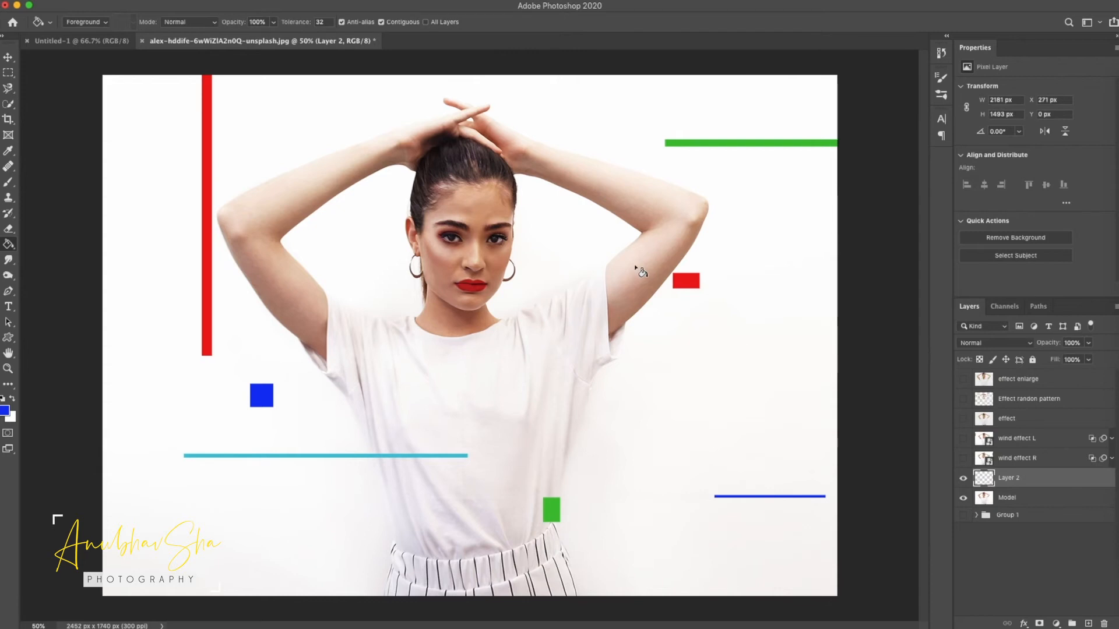
- Hide Layer 2 and create a frame animation in the Timeline with only the Model layer visible
left_click(963, 478)
left_click(1036, 499)
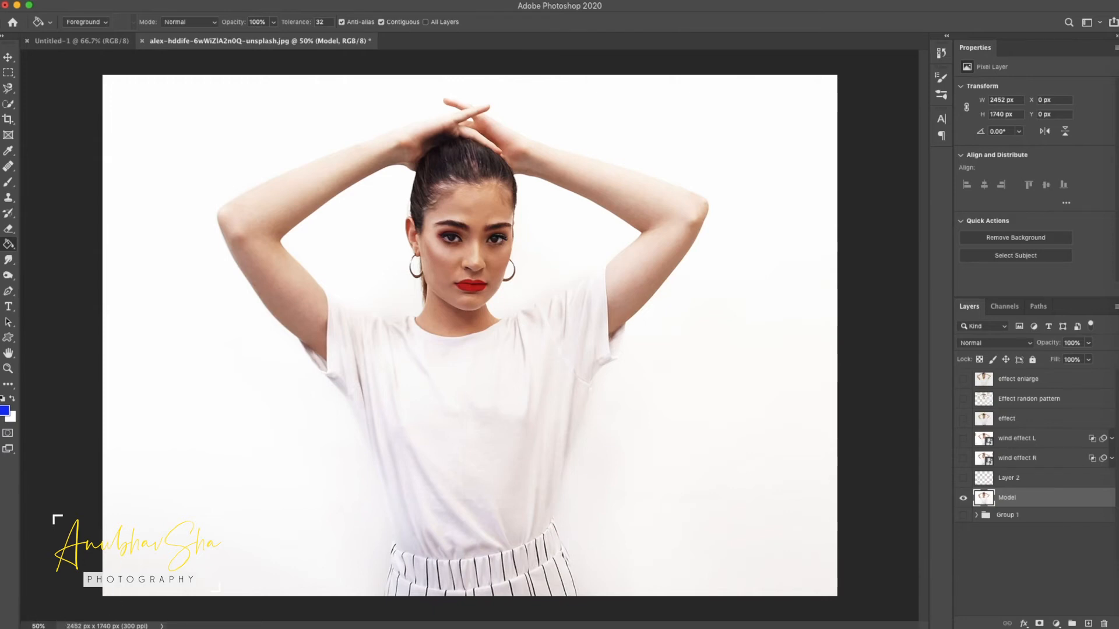
left_click(363, 0)
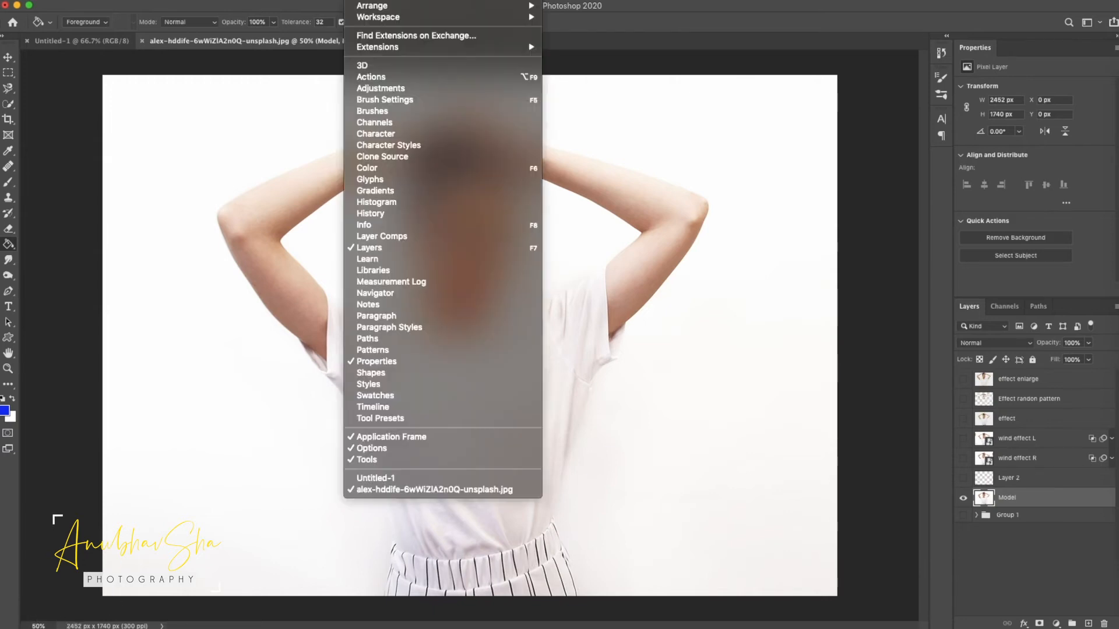
left_click(401, 406)
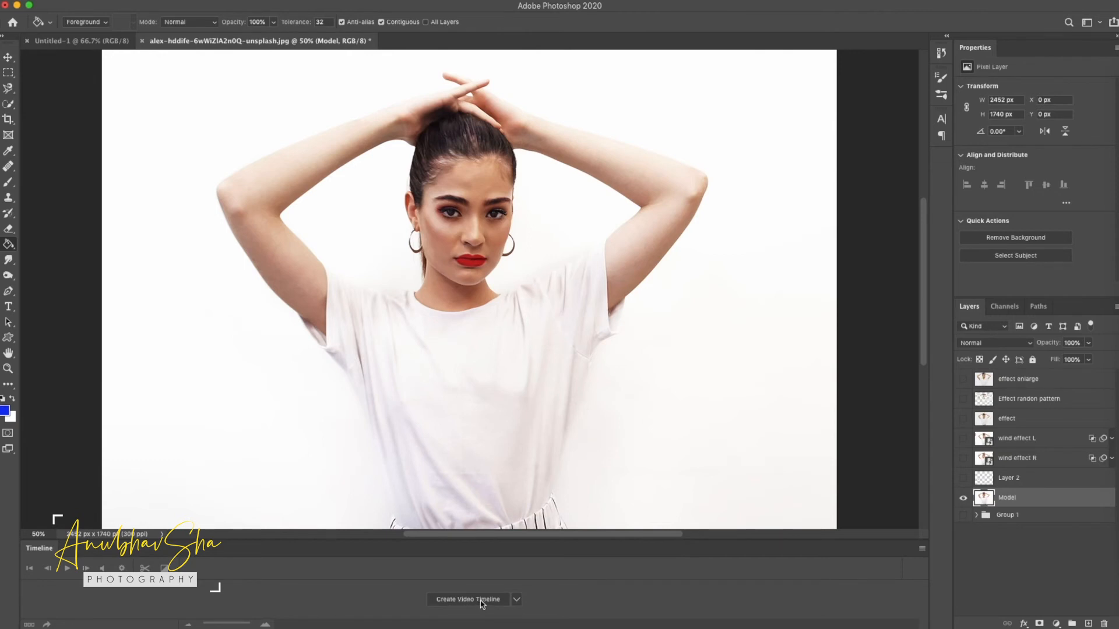
left_click(517, 600)
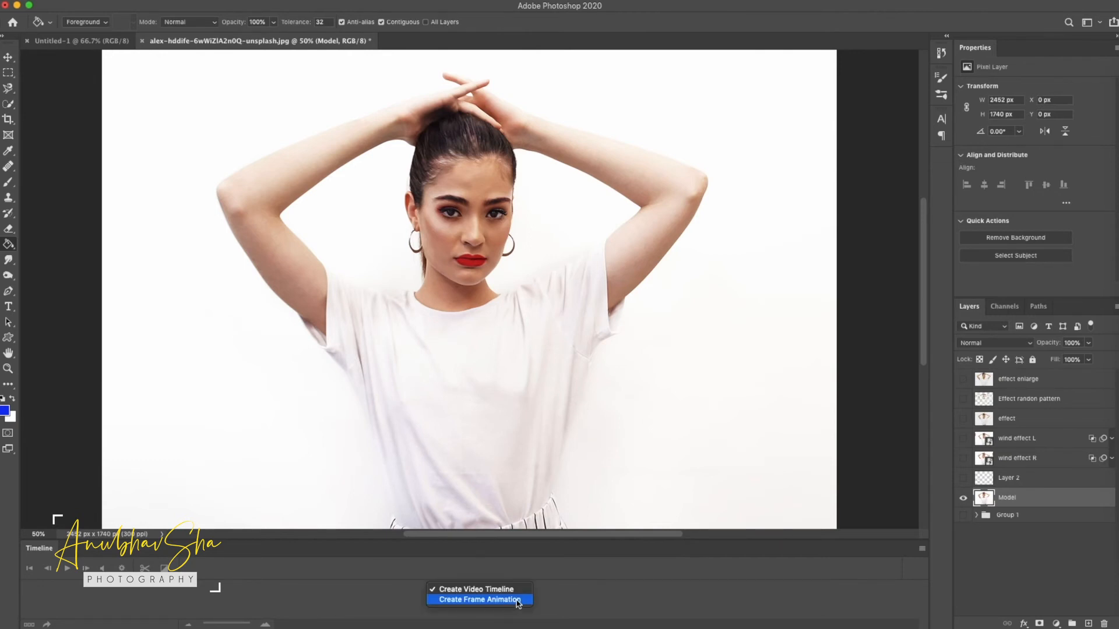
left_click(473, 600)
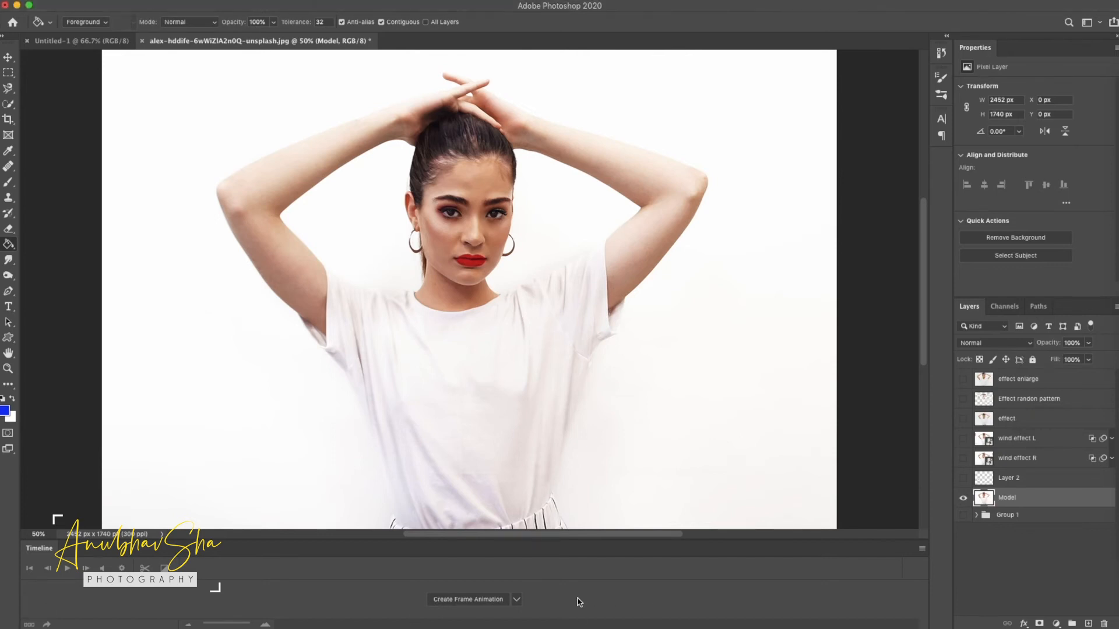
left_click(466, 601)
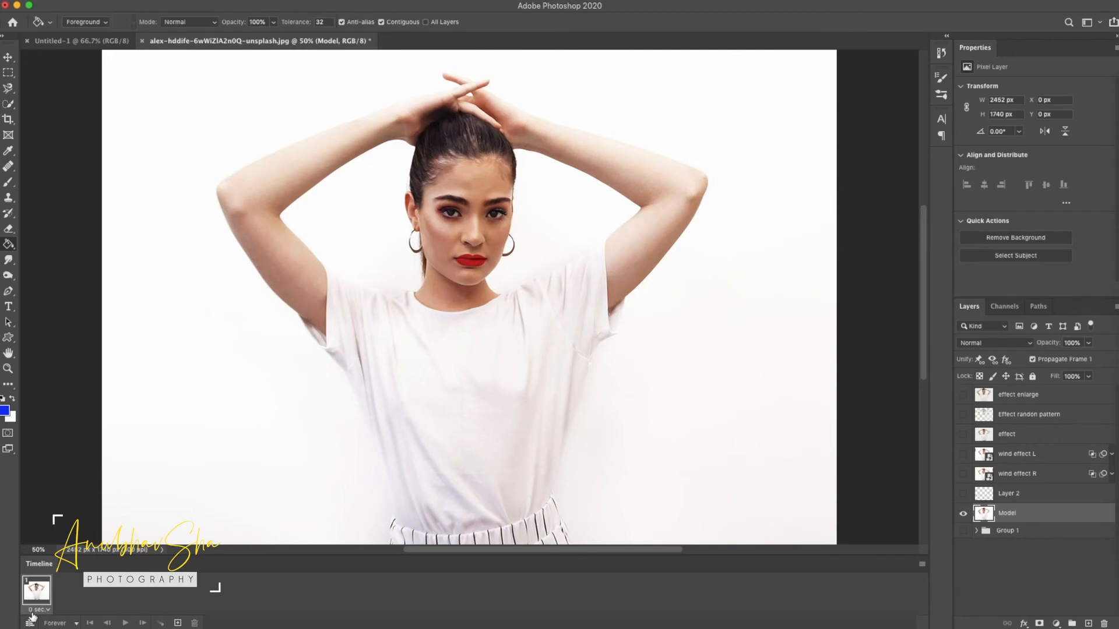
- Add a second frame to the animation and set its delay to 0.1 seconds
left_click(178, 624)
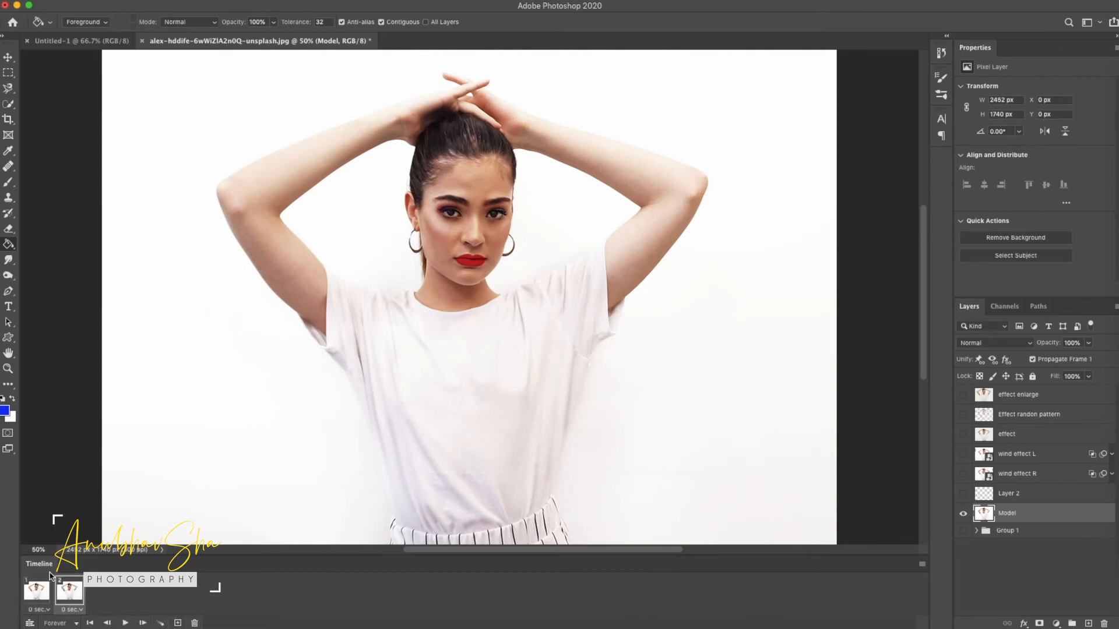
left_click(72, 609)
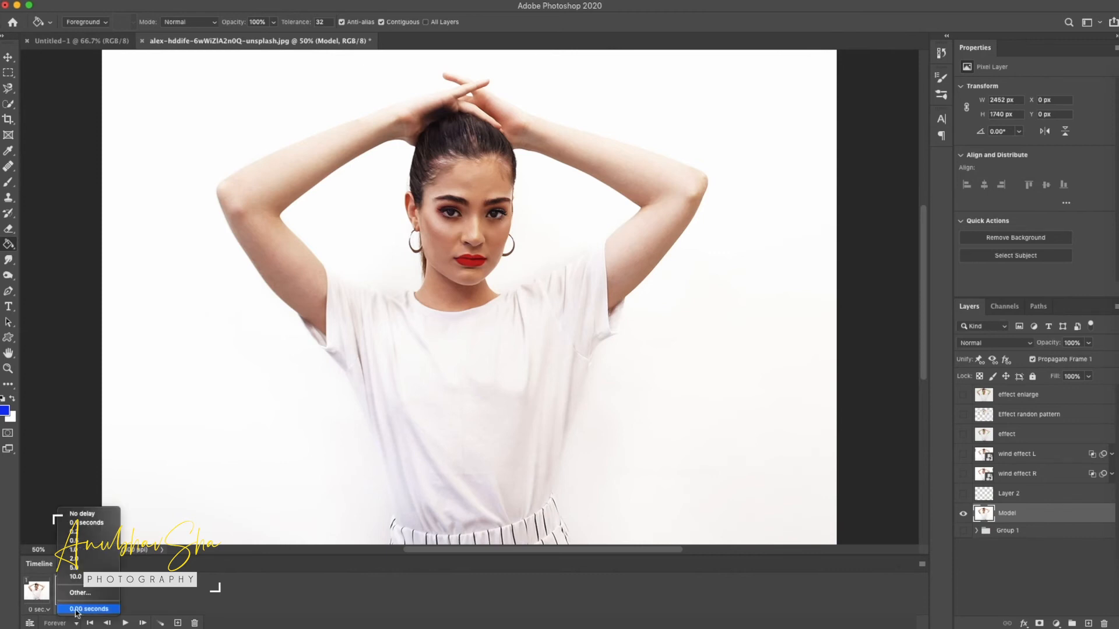
left_click(79, 527)
left_click(33, 593)
left_click(56, 592)
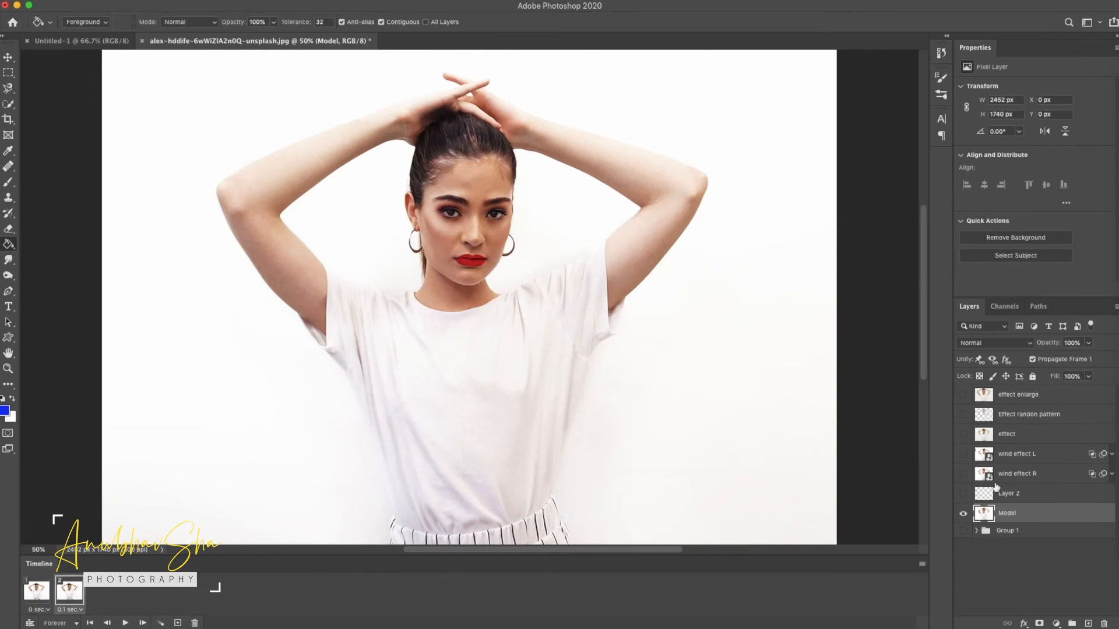
- Show Layer 2 and wind effect R in the second frame, and add a third frame showing wind effect L in place of wind effect R
left_click(962, 494)
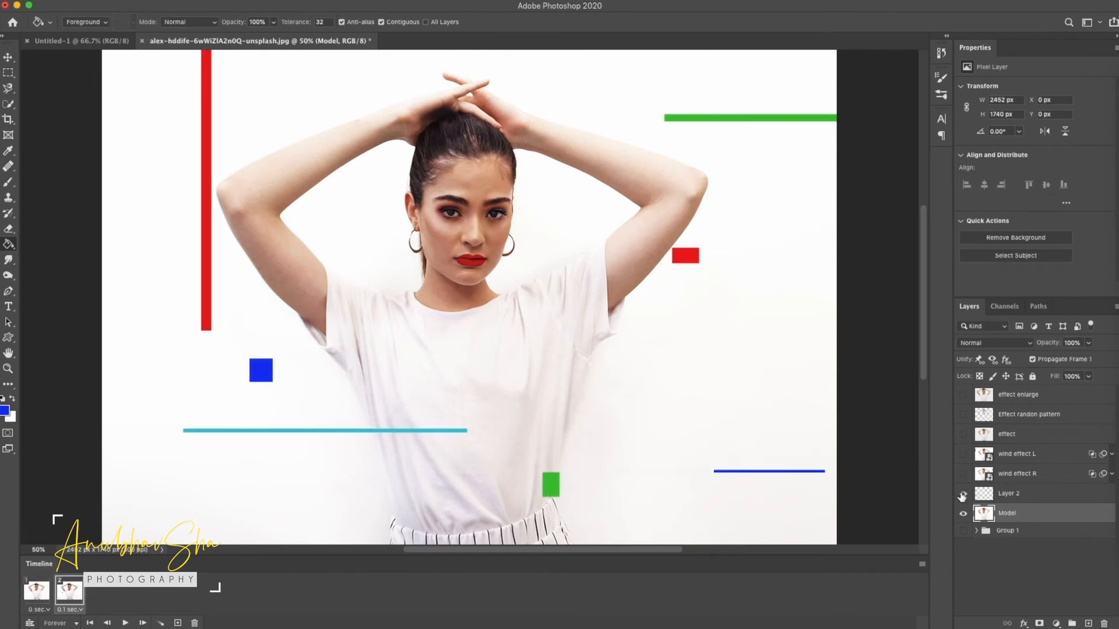
left_click(963, 475)
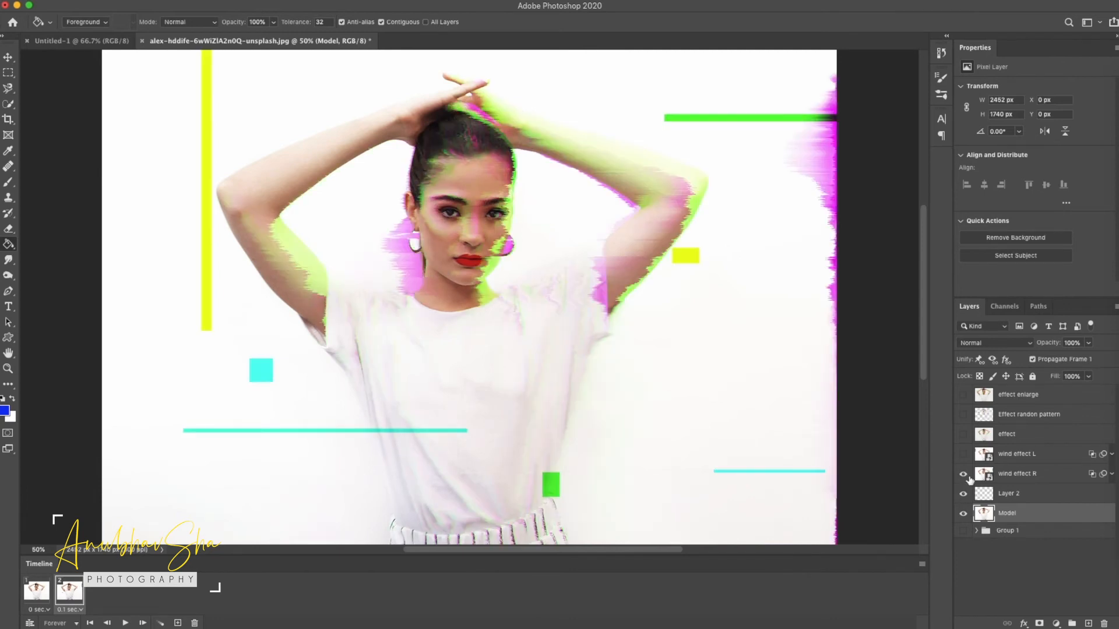
left_click(178, 622)
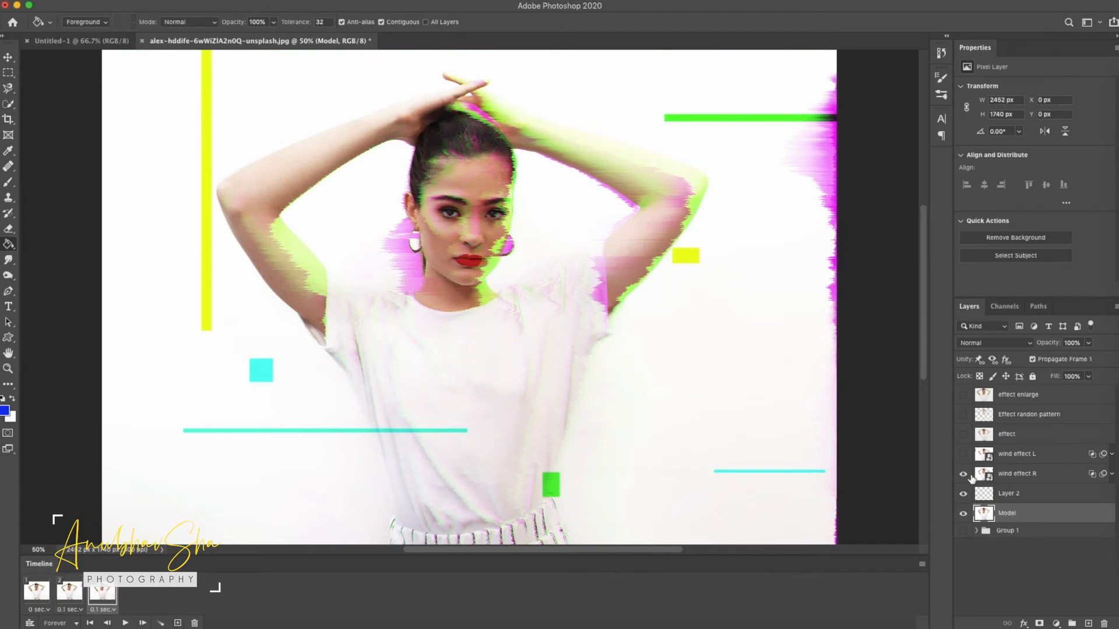
left_click(964, 476)
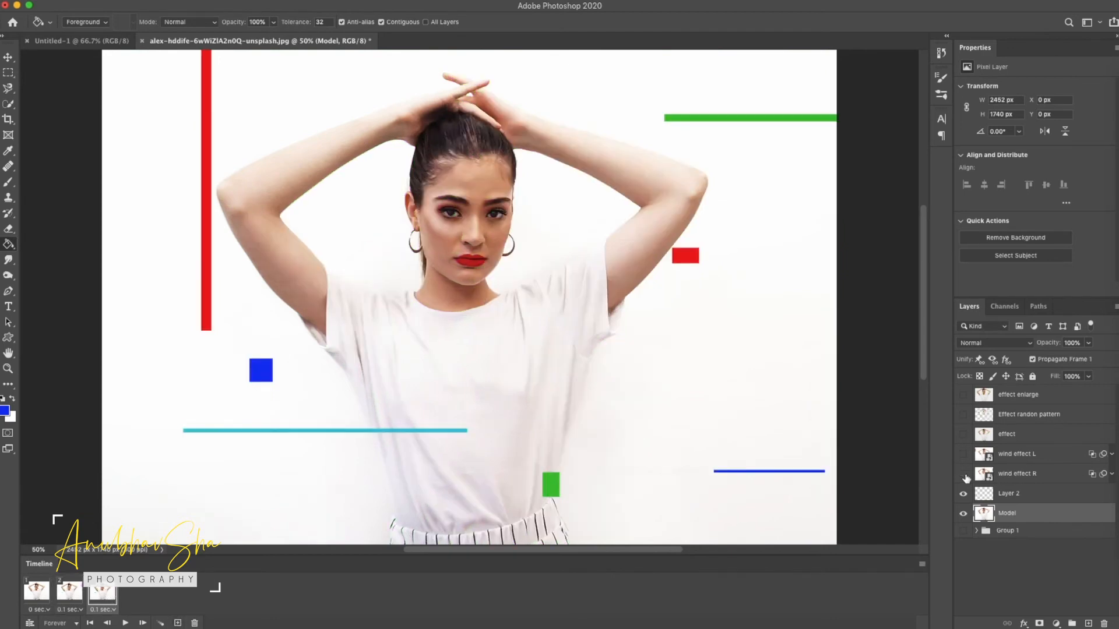
left_click(964, 455)
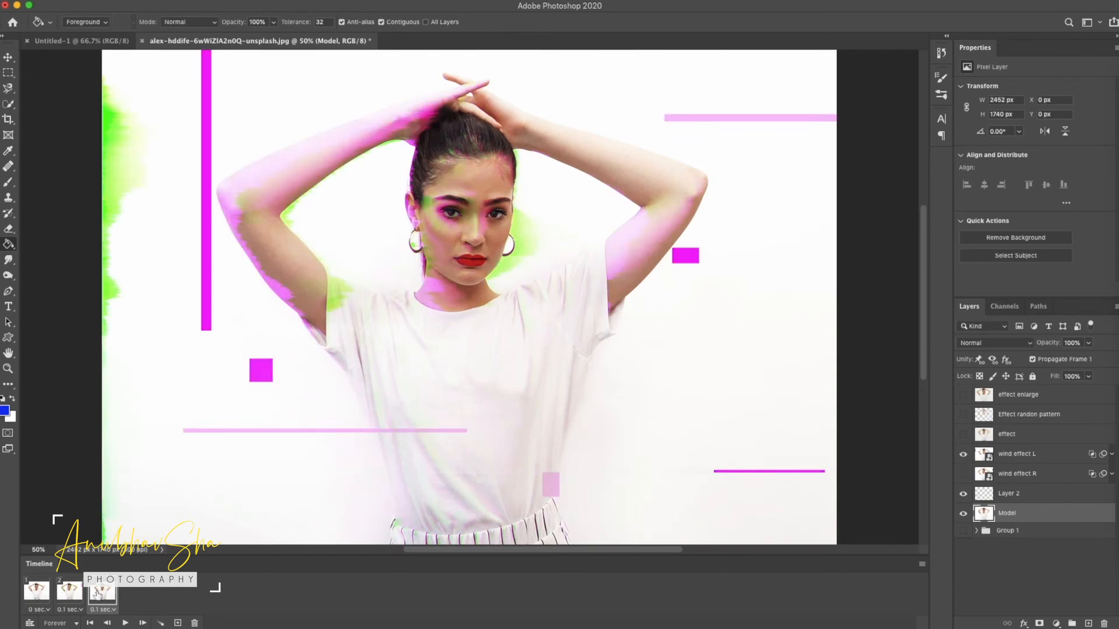
- Add a fourth, fifth and sixth frame, revealing the effect, Effect randon pattern and effect enlarge layers one after another
left_click(177, 623)
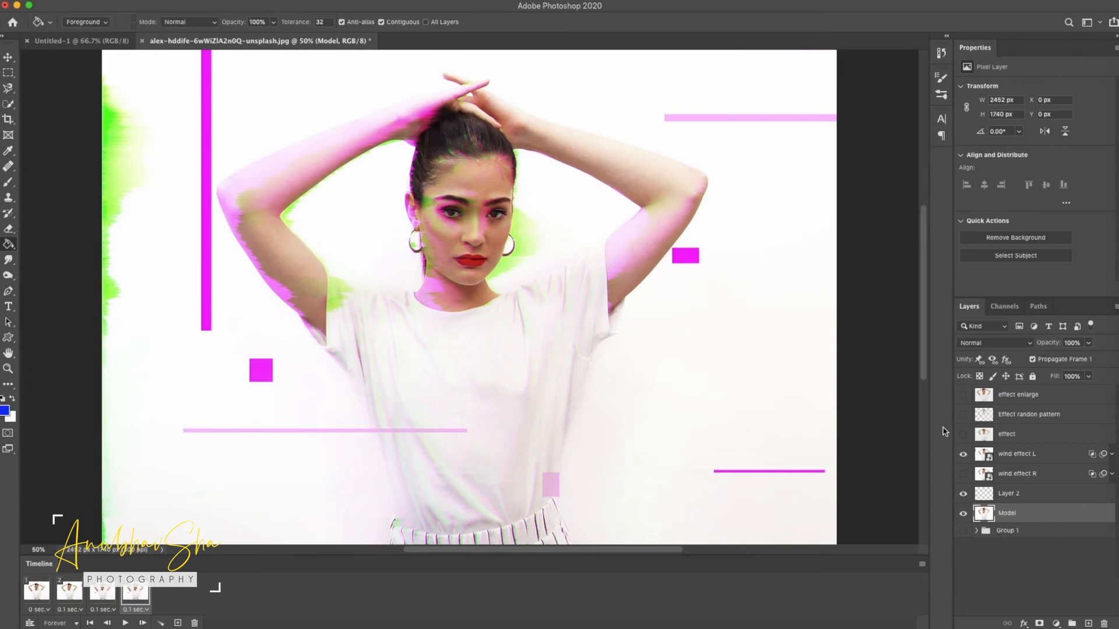
left_click(964, 436)
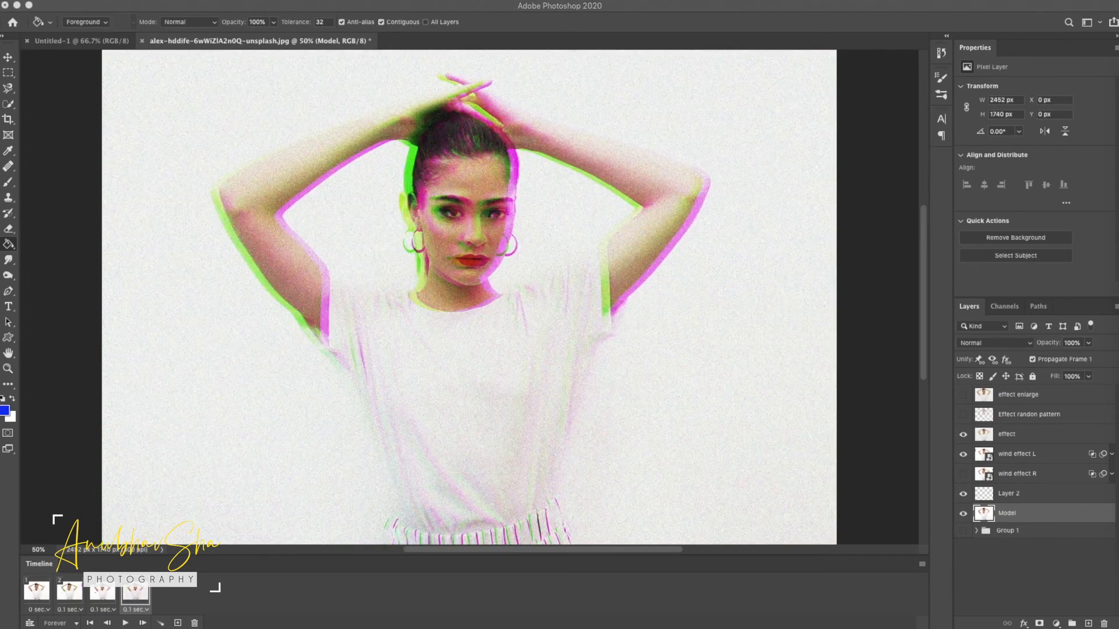
left_click(178, 623)
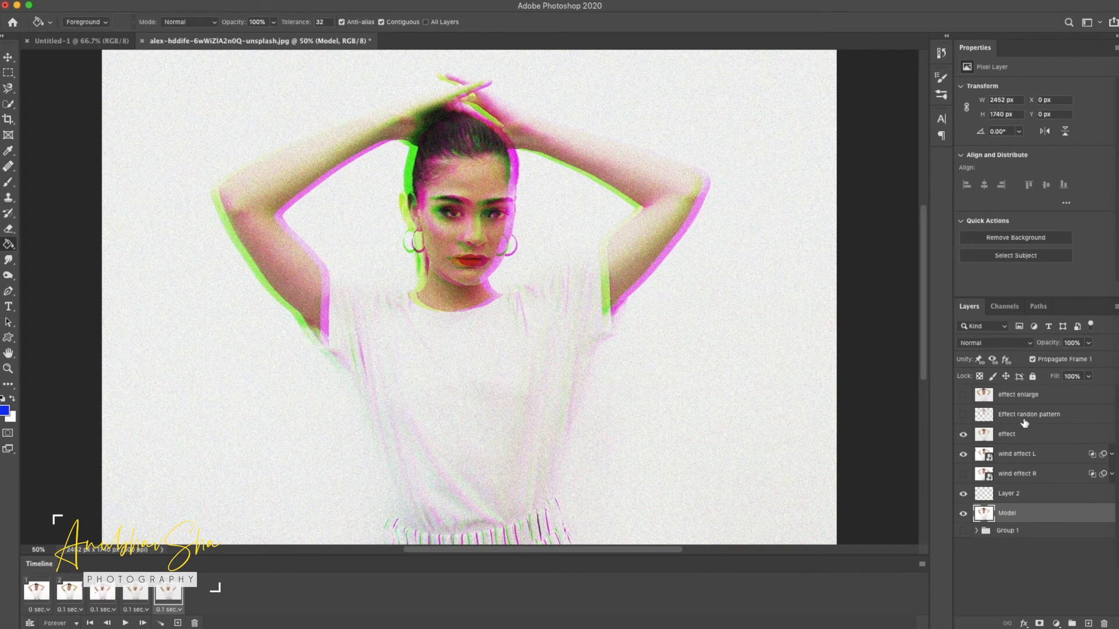
left_click(963, 415)
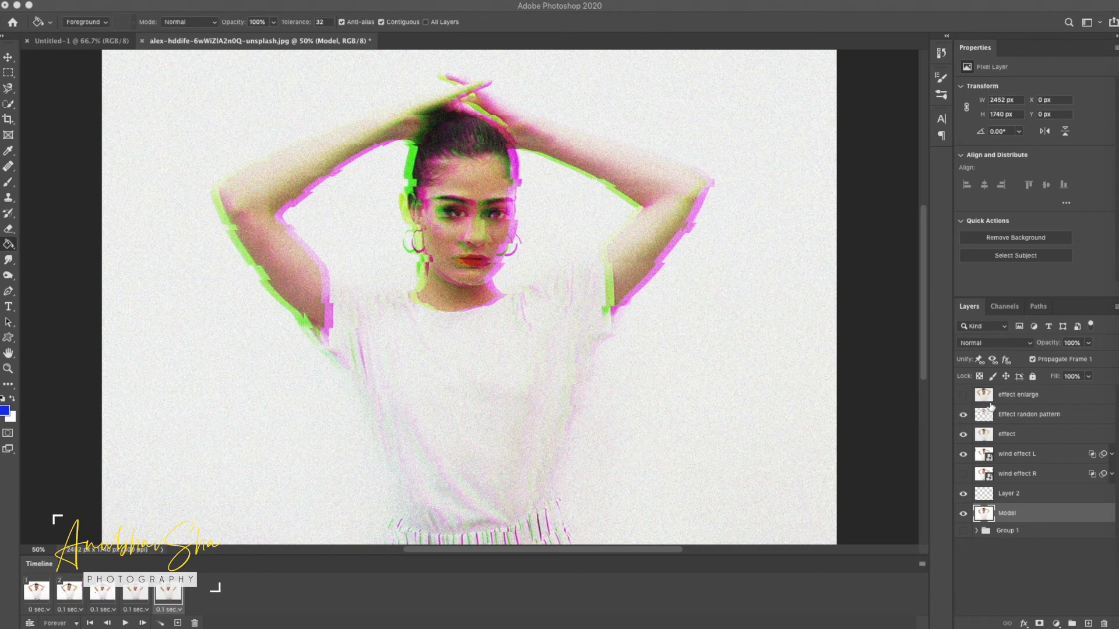
left_click(178, 623)
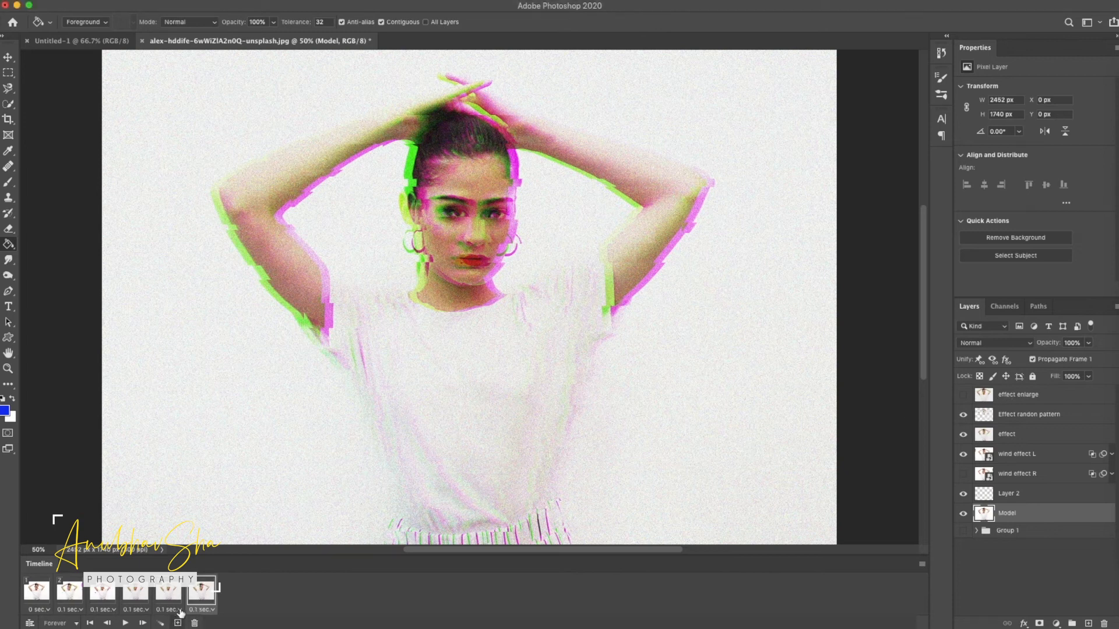
left_click(963, 396)
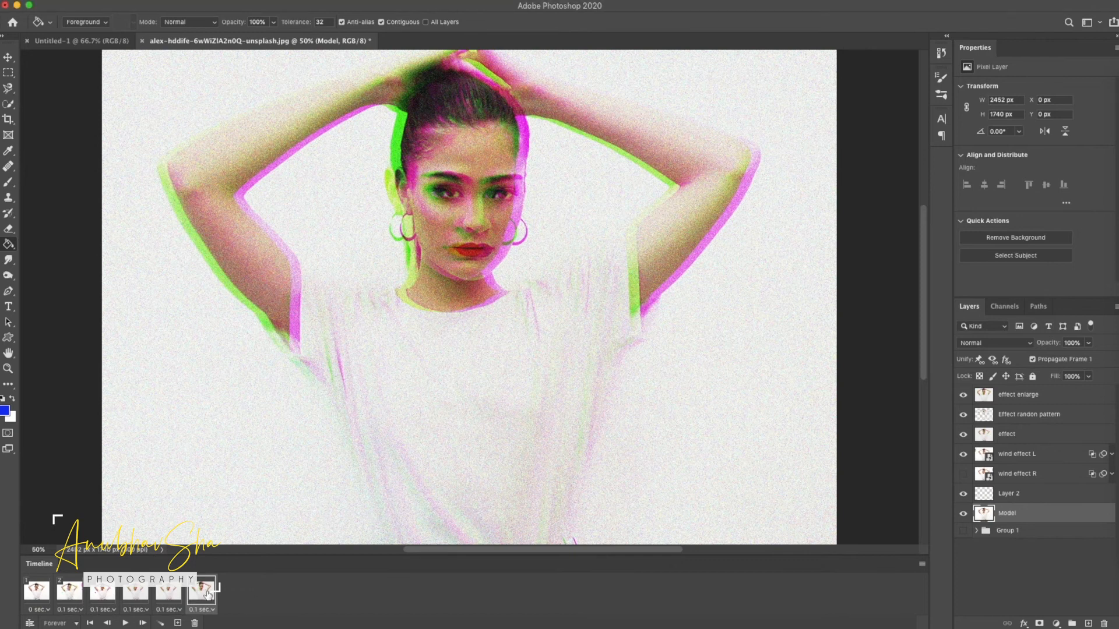
- Set the animation's looping option to Forever
left_click(77, 624)
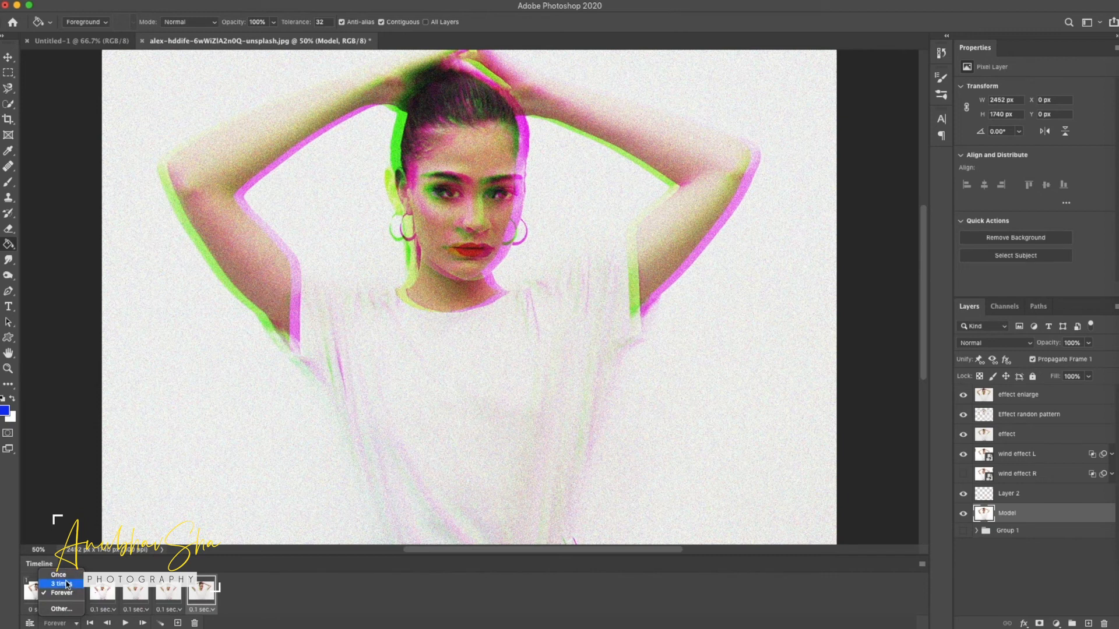
left_click(63, 594)
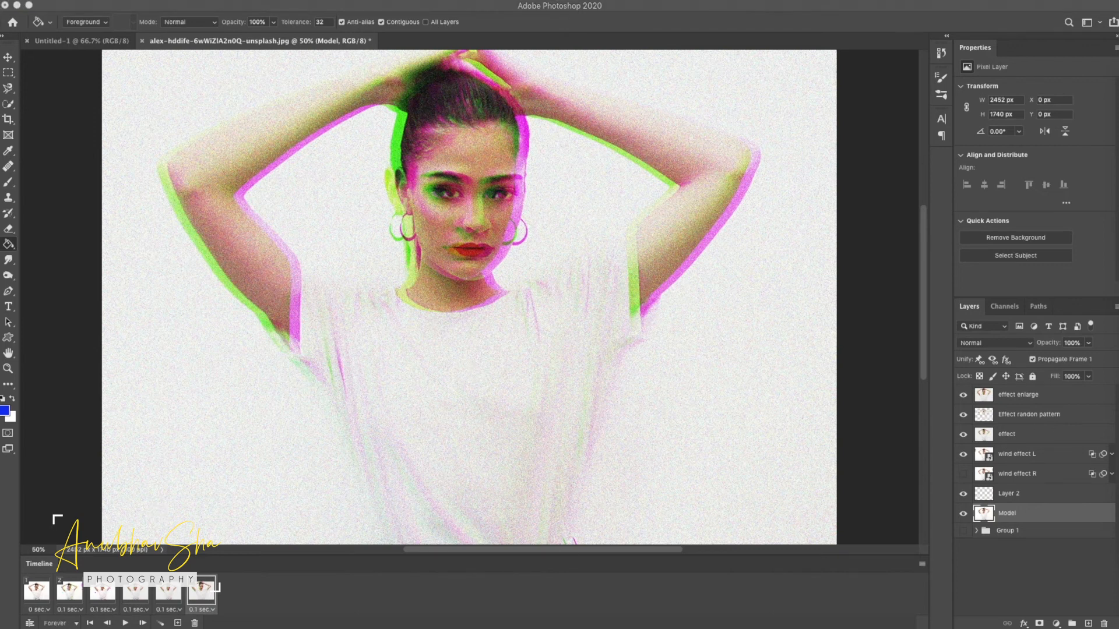
left_click(350, 606)
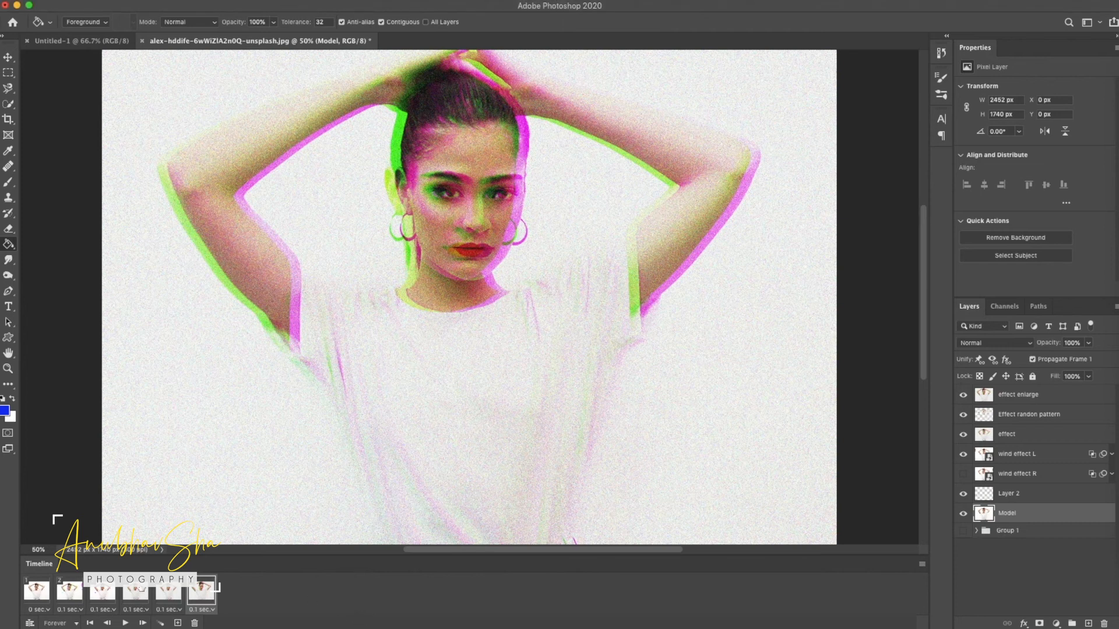
- Play the glitch animation from the first frame to check it, and stop the playback
left_click(32, 592)
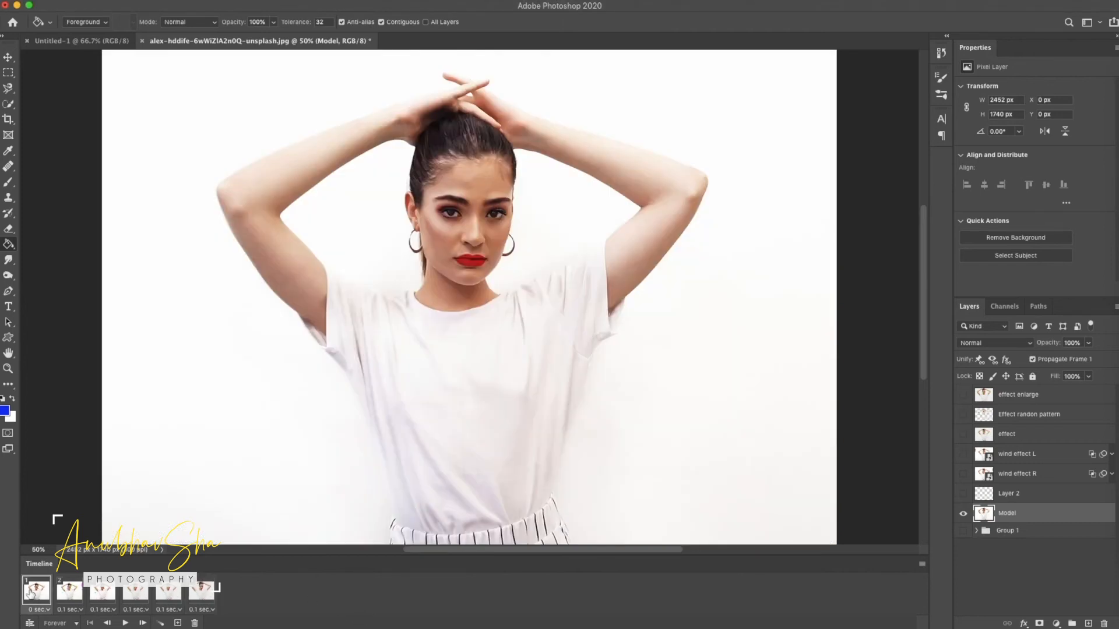
left_click(124, 623)
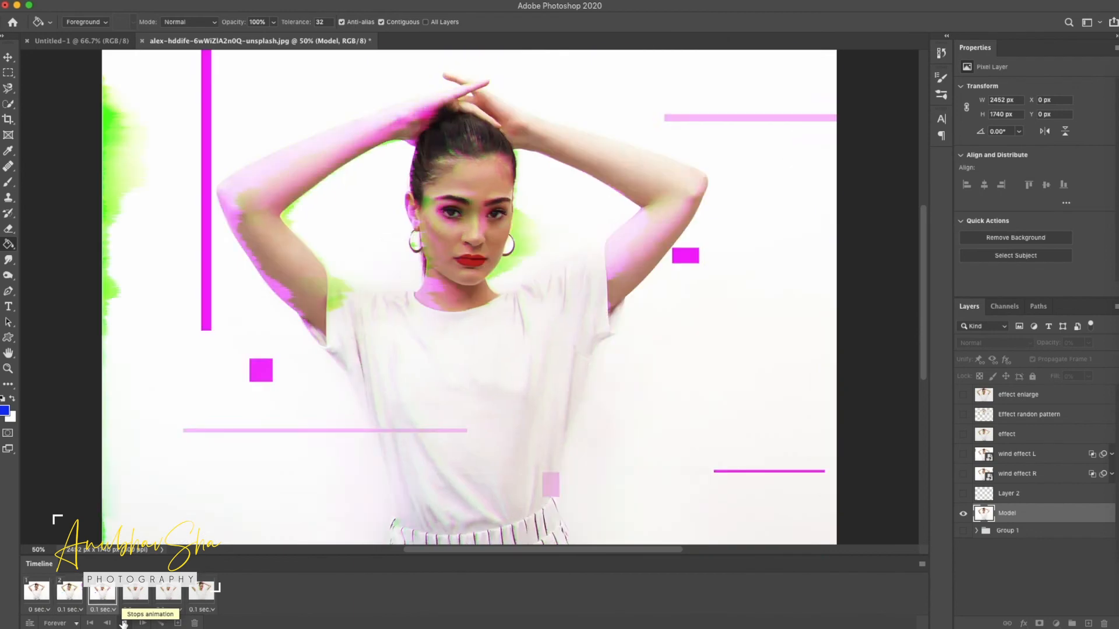
left_click(124, 624)
left_click(316, 606)
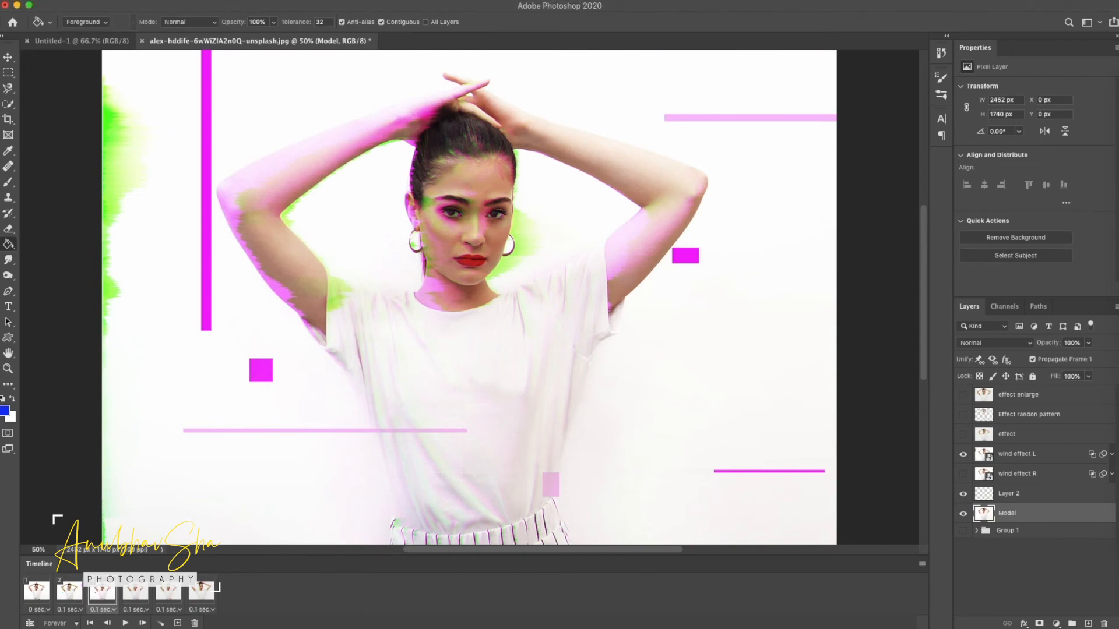
- Start a Save for Web (Legacy) export of the animation and fit the whole image in the preview
left_click(91, 0)
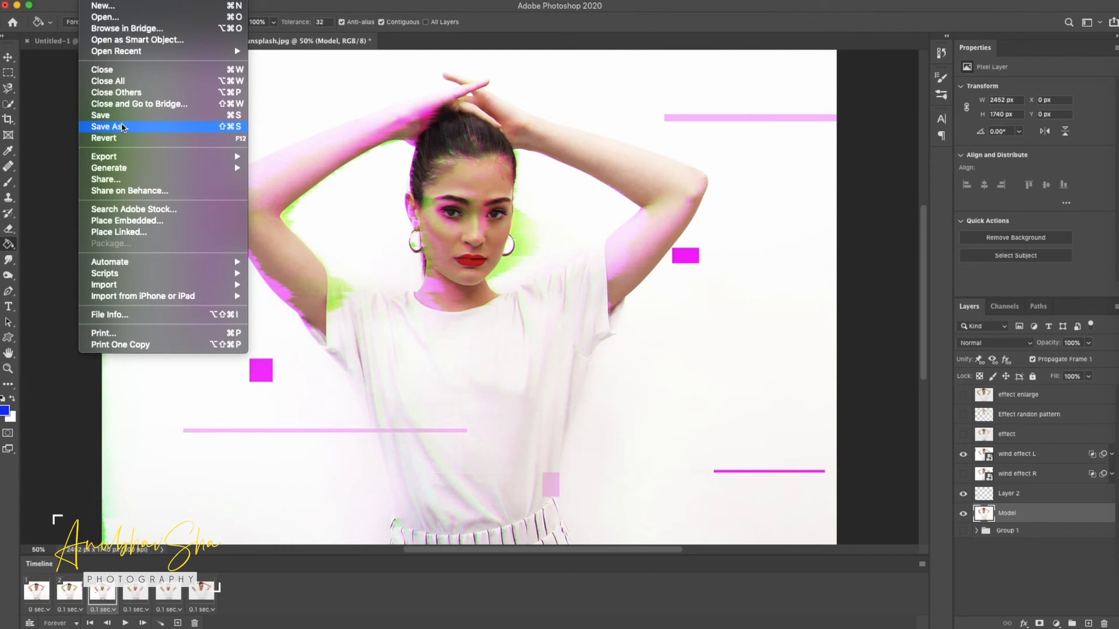
mouse_move(128, 159)
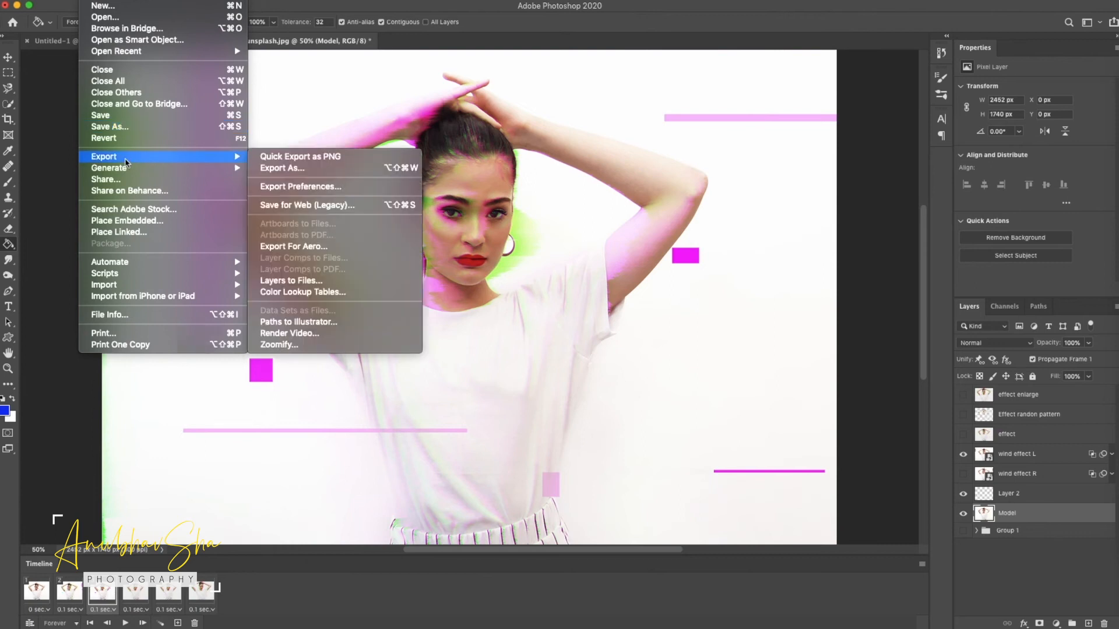
left_click(315, 211)
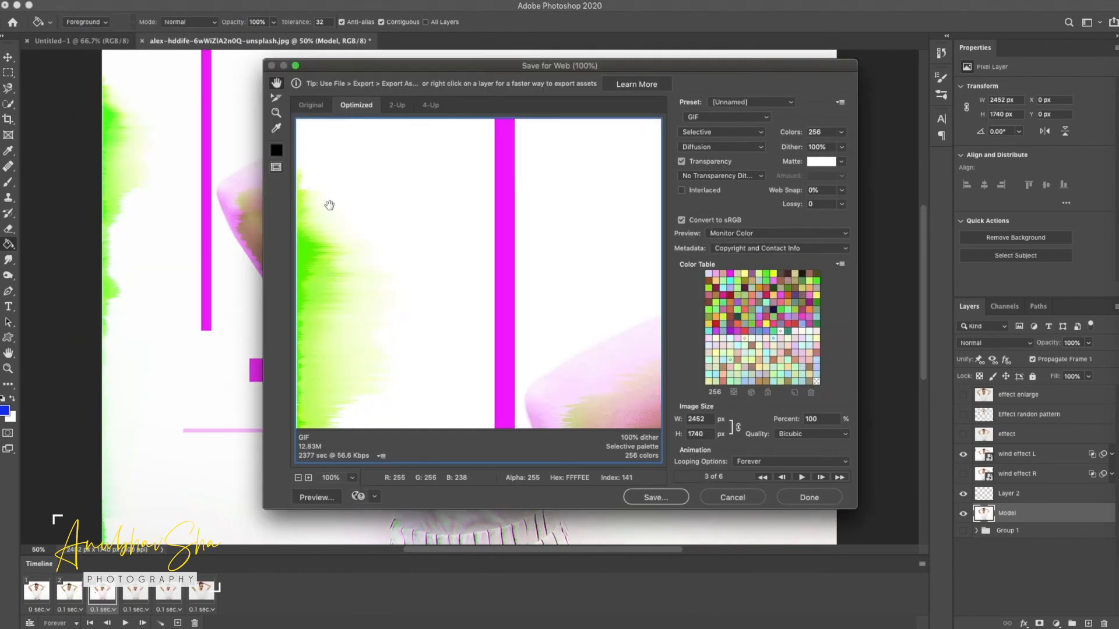
left_click(352, 477)
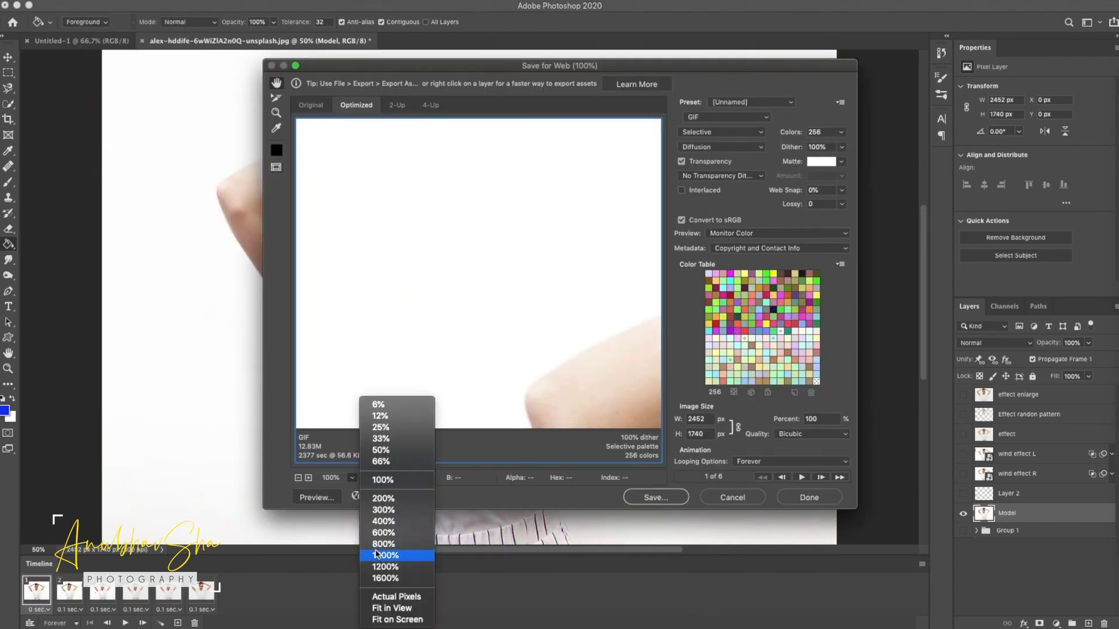
left_click(385, 610)
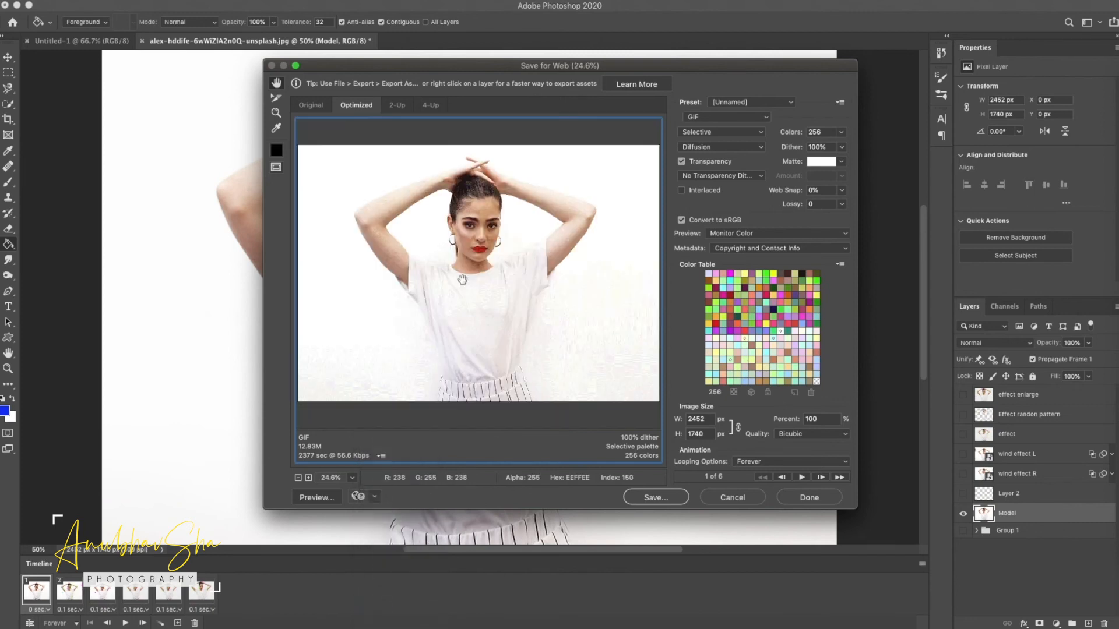
- Apply the GIF 128 No Dither preset, turn off transparency and set the matte to None
left_click(748, 102)
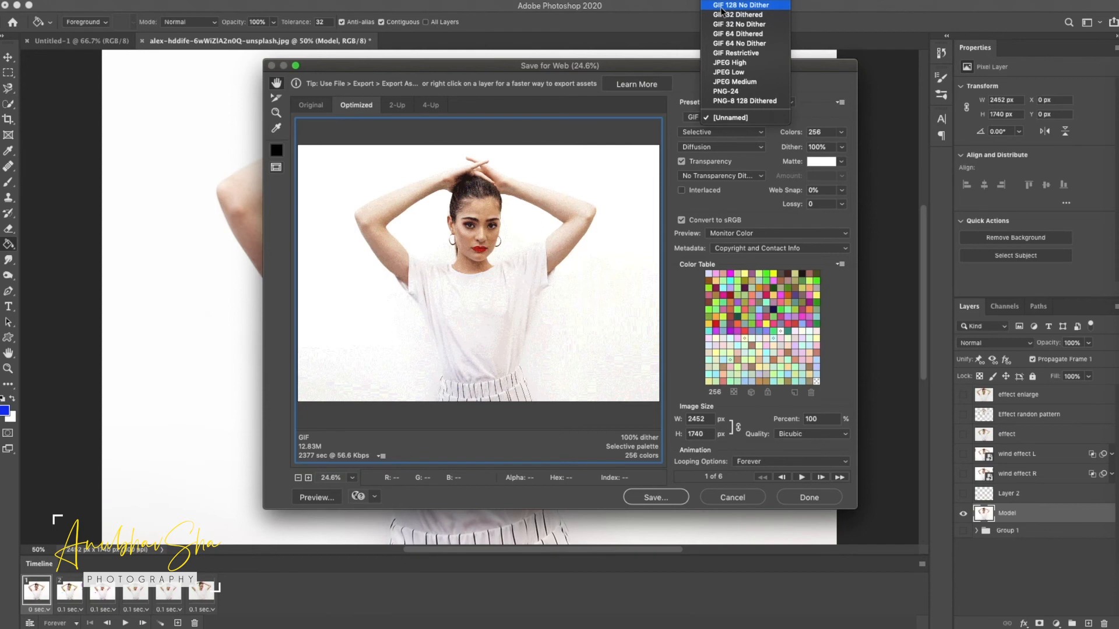
left_click(722, 6)
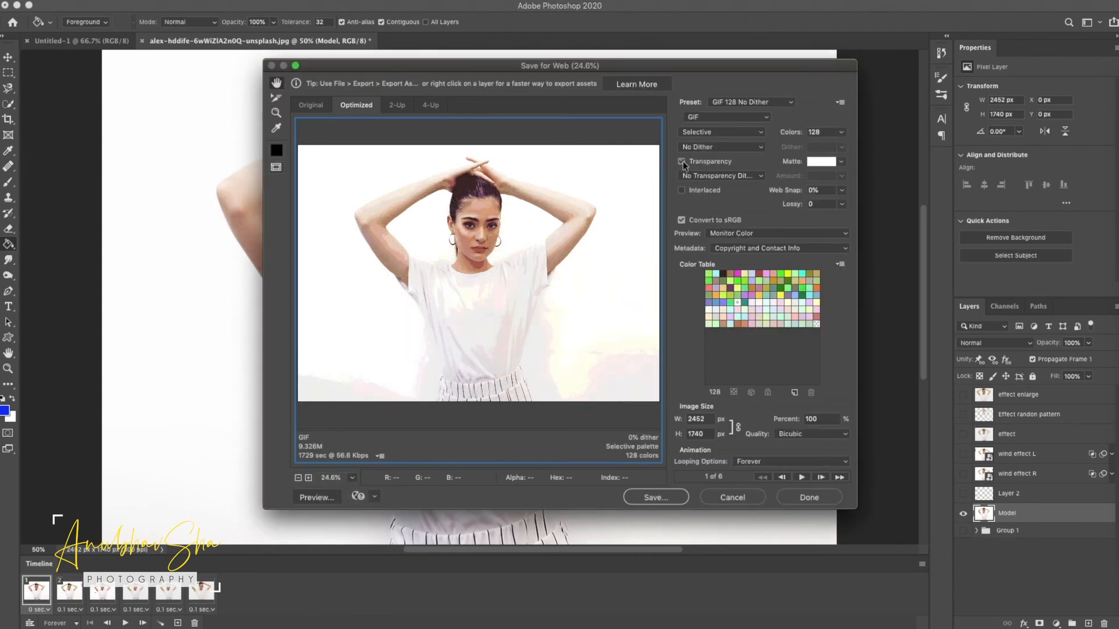
left_click(682, 161)
left_click(821, 161)
left_click(988, 287)
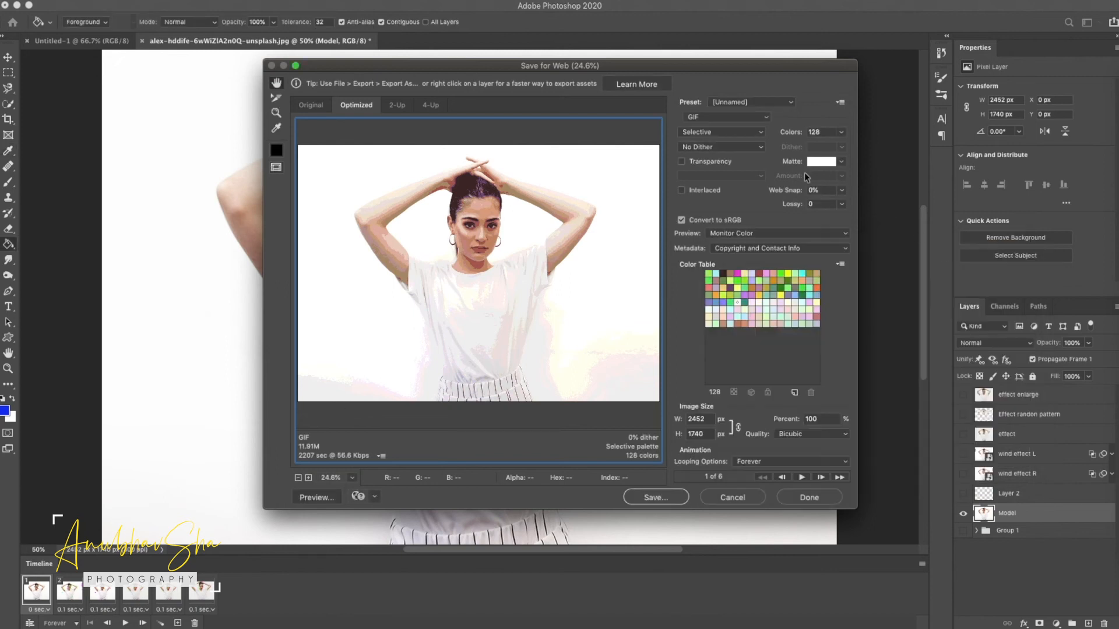
left_click(839, 165)
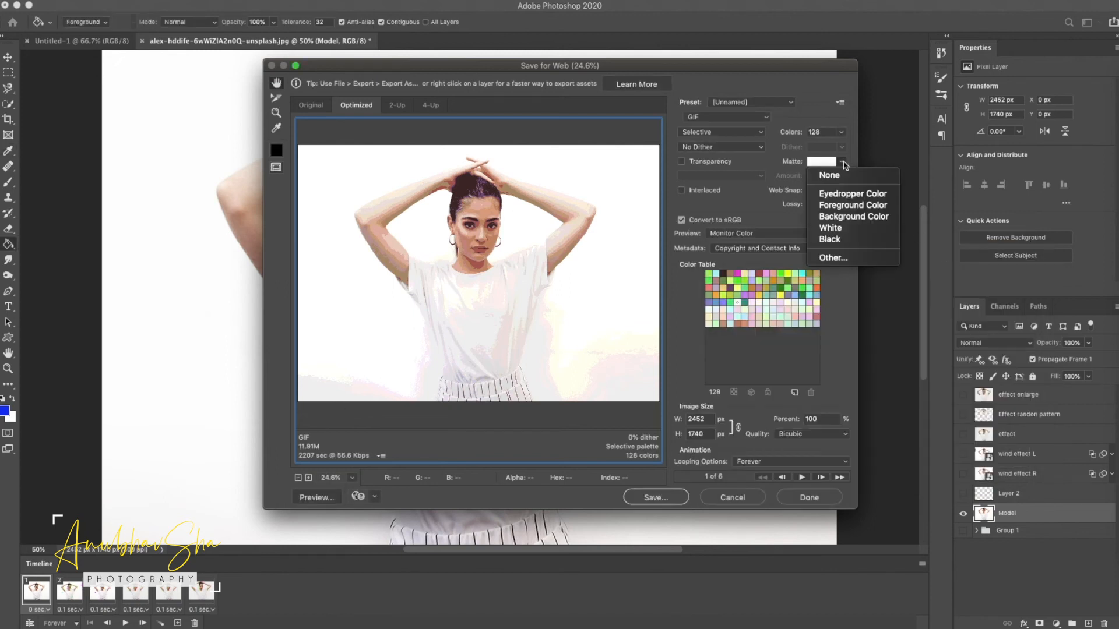
left_click(844, 173)
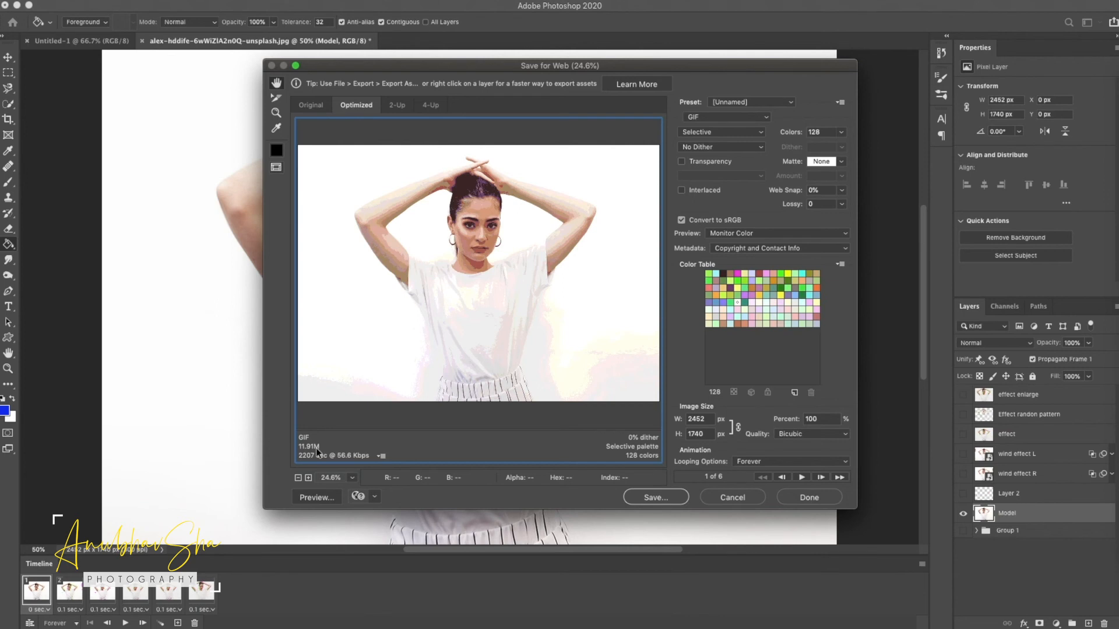
- Scale the exported image to 40 percent
left_click(701, 419)
key("super+a")
left_click(824, 420)
left_click_drag(822, 420, 788, 421)
type("40")
key("Tab")
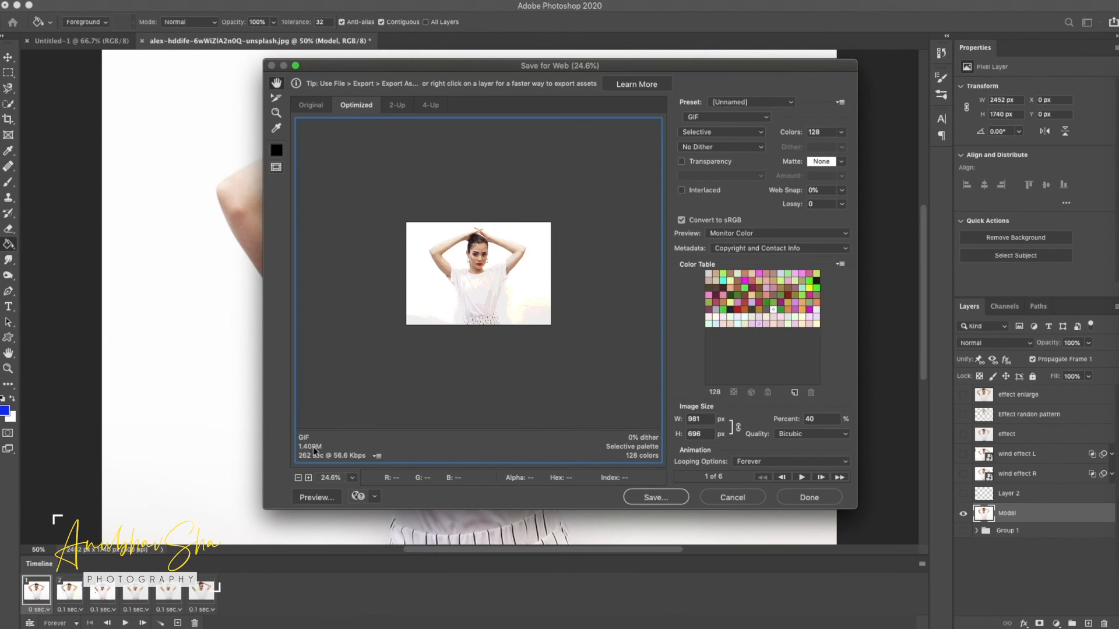
- Try the export size at 30 percent, settle on 35 percent, and set Lossy to 20
left_click_drag(828, 419, 797, 420)
type("30")
key("Tab")
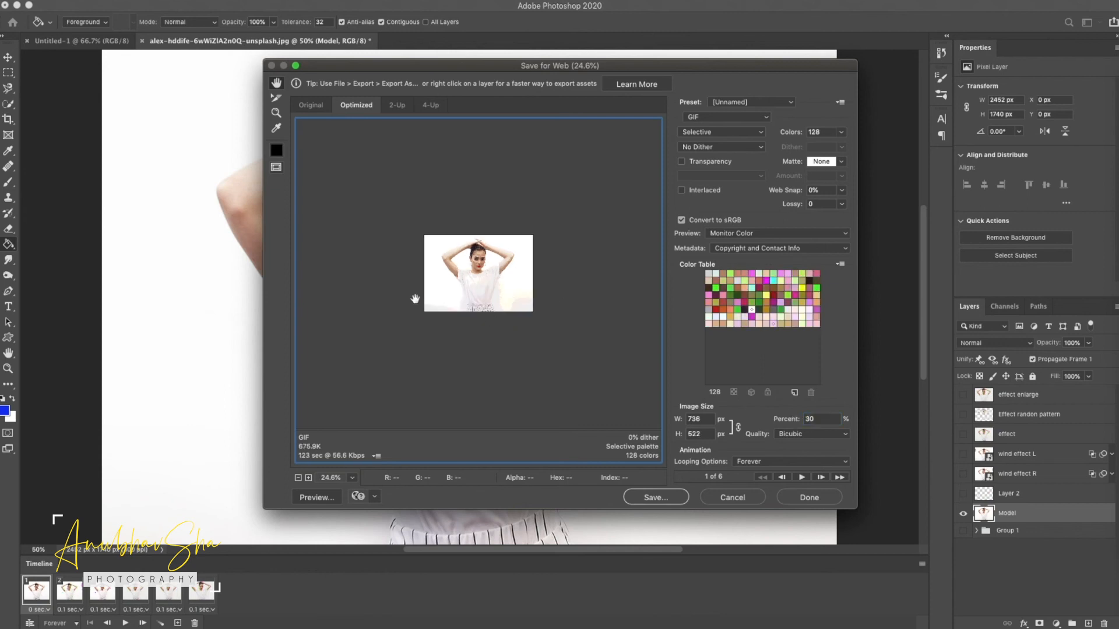
left_click(822, 204)
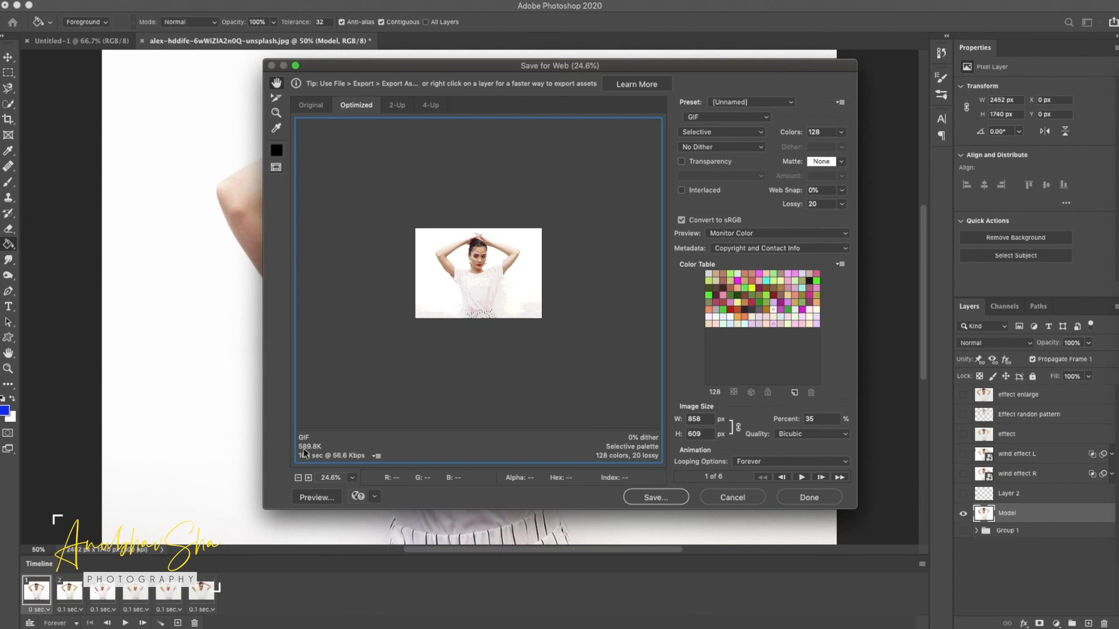
- Preview the GIF in the web browser, examine its file size, dimensions and settings, and close the preview
left_click(307, 498)
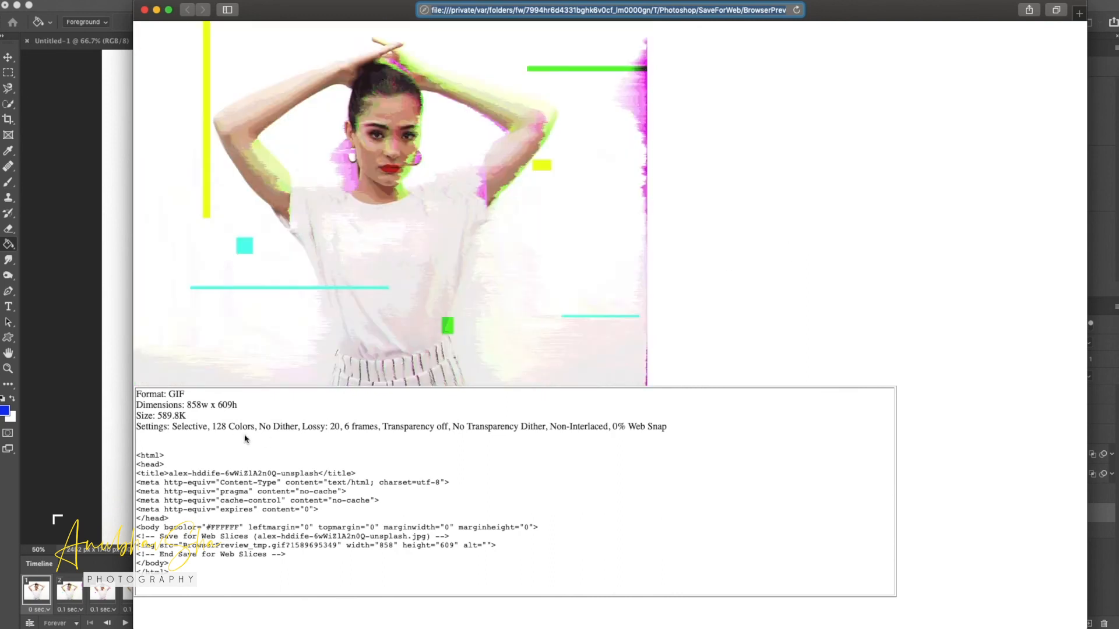
double_click(171, 416)
left_click_drag(187, 405, 270, 403)
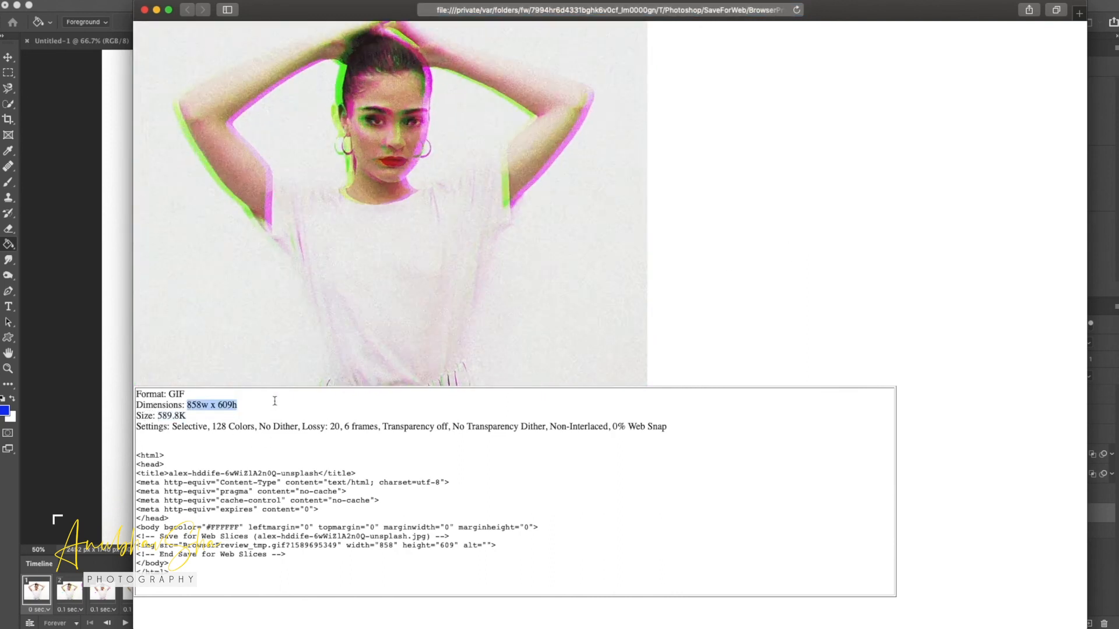
left_click_drag(192, 395, 670, 428)
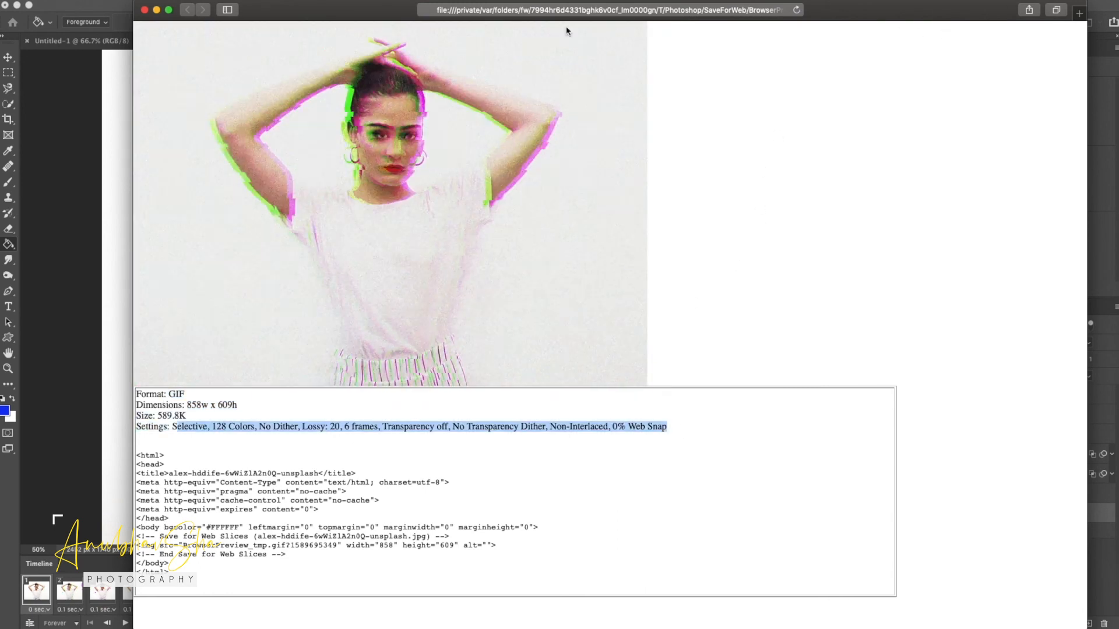
left_click(144, 10)
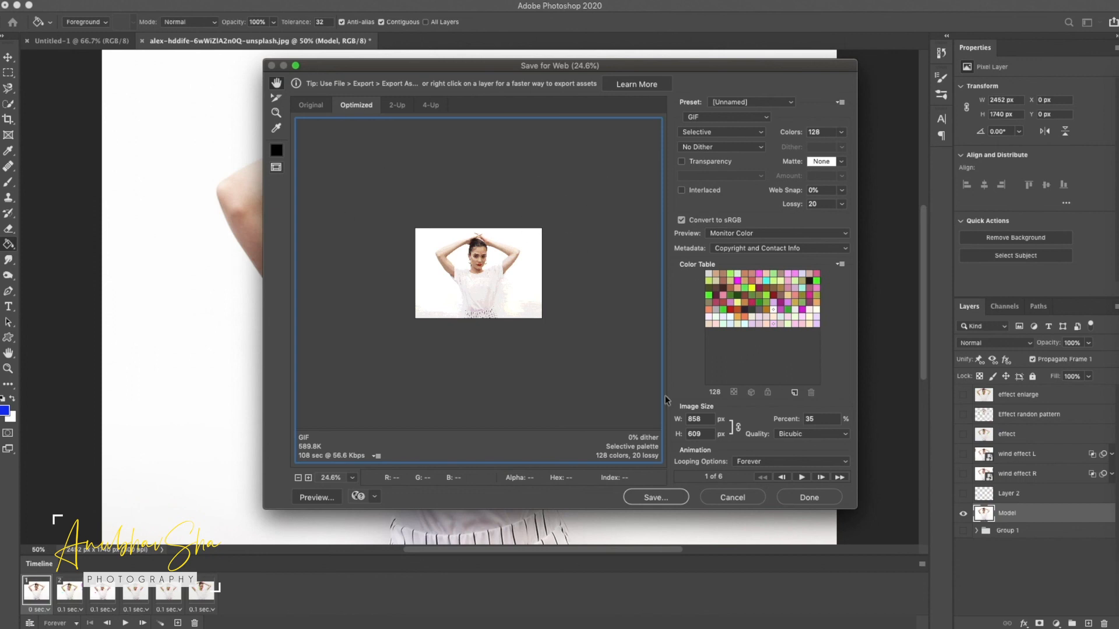
- Save the animation as Glitch-Project.gif on the Desktop and open the file in the web browser
left_click(653, 497)
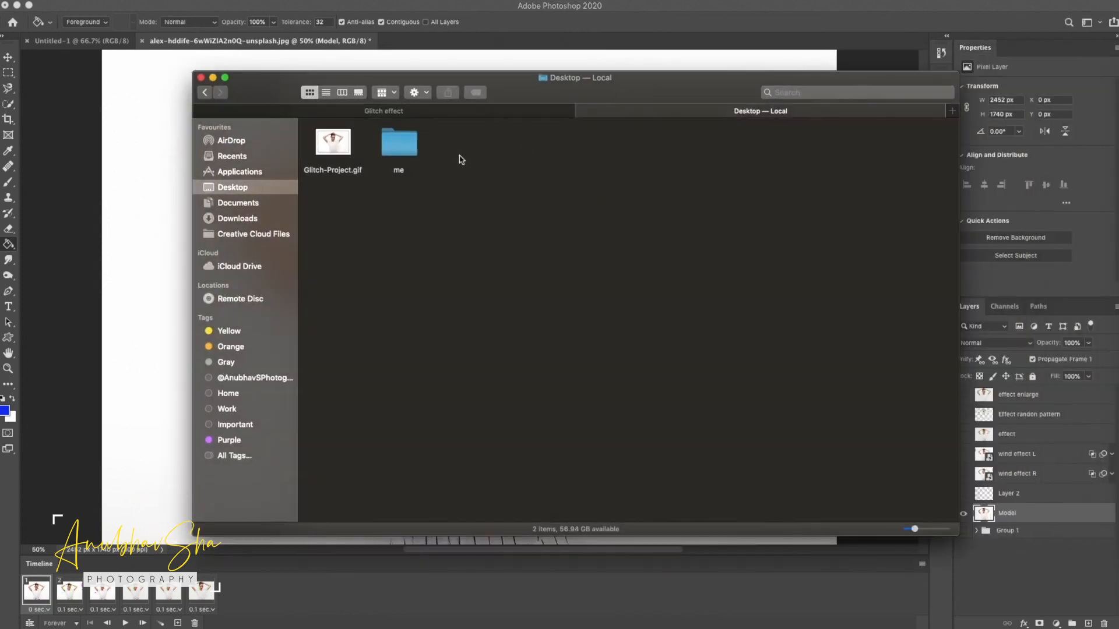
left_click(338, 153)
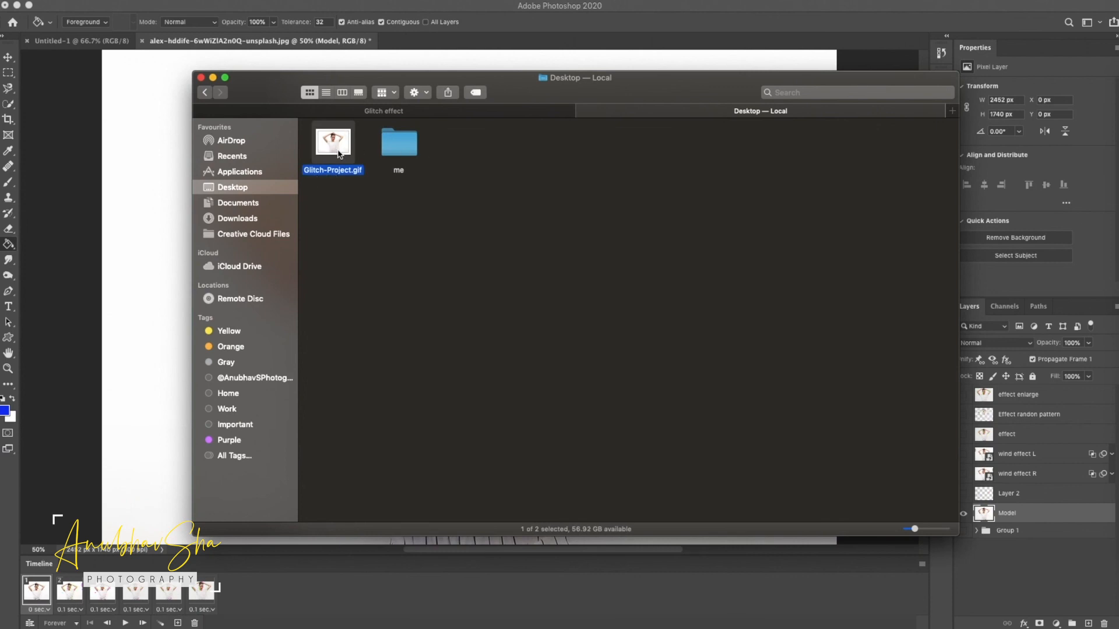
right_click(341, 149)
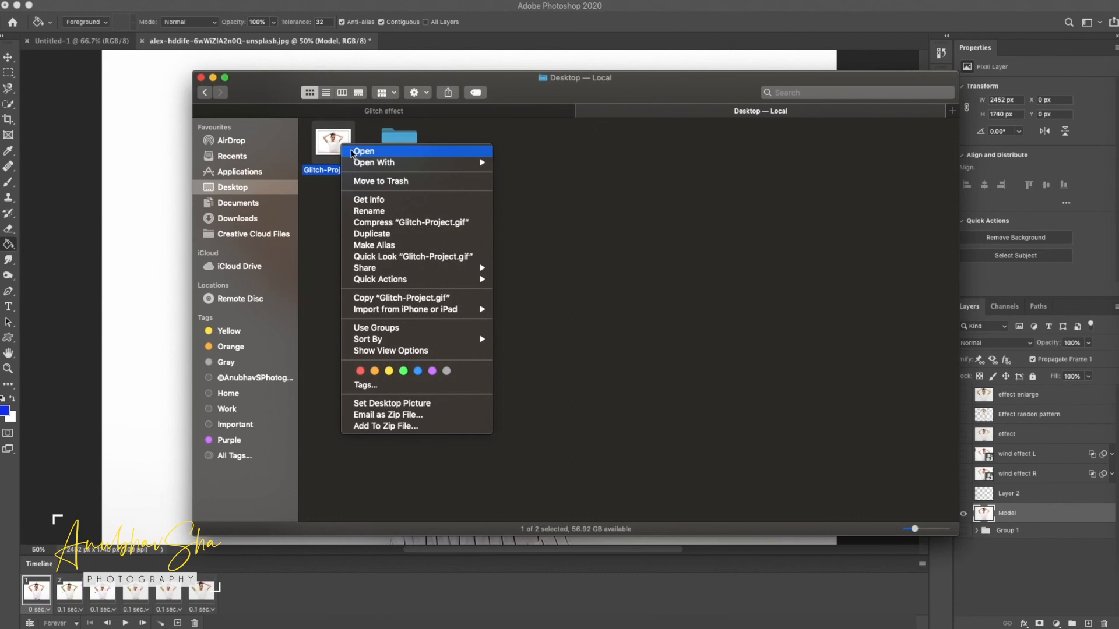
mouse_move(407, 163)
left_click(542, 220)
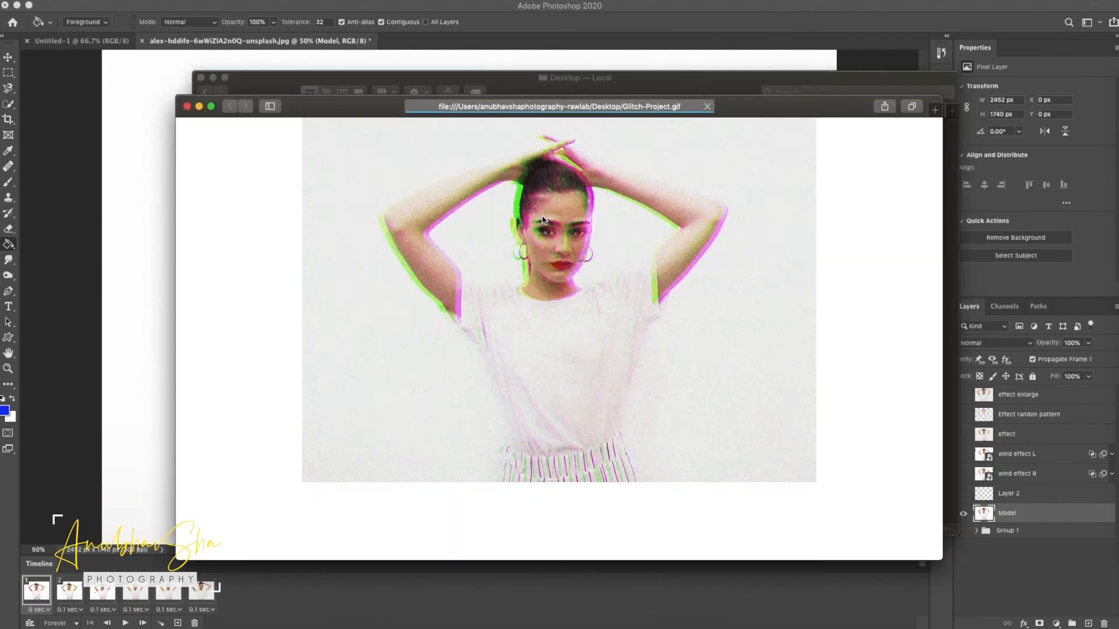